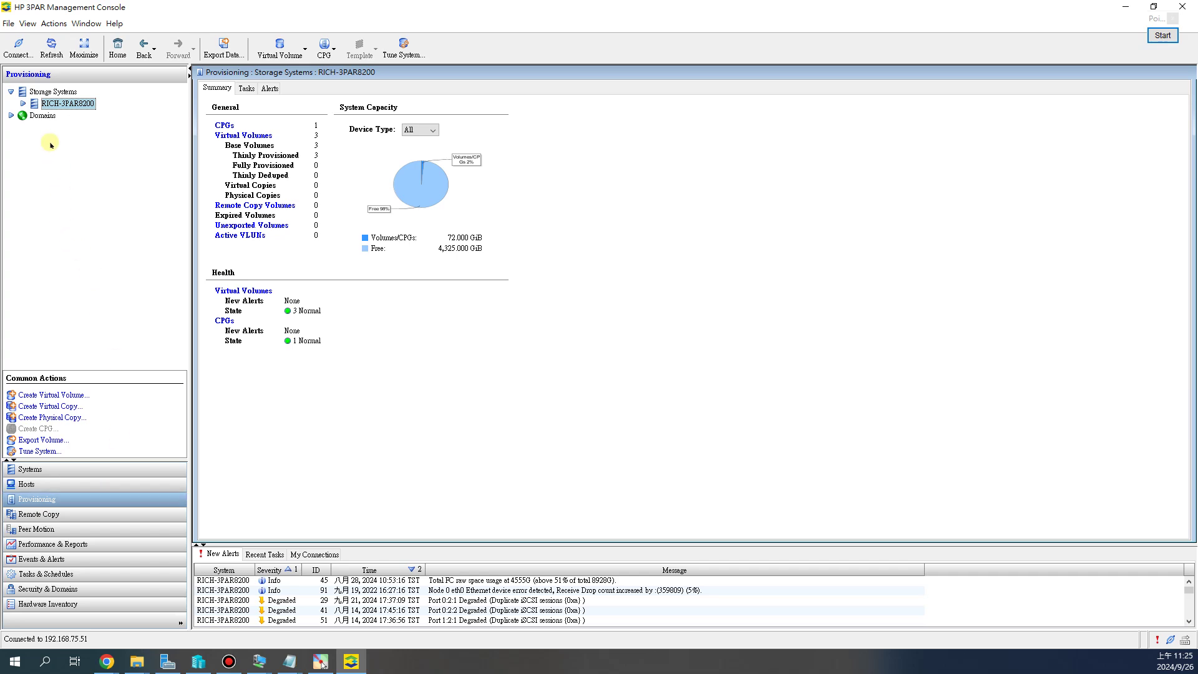
Show the virtual volumes of the a404-00-computer domain and view the details of volume d00-lun03.
click(11, 115)
click(23, 127)
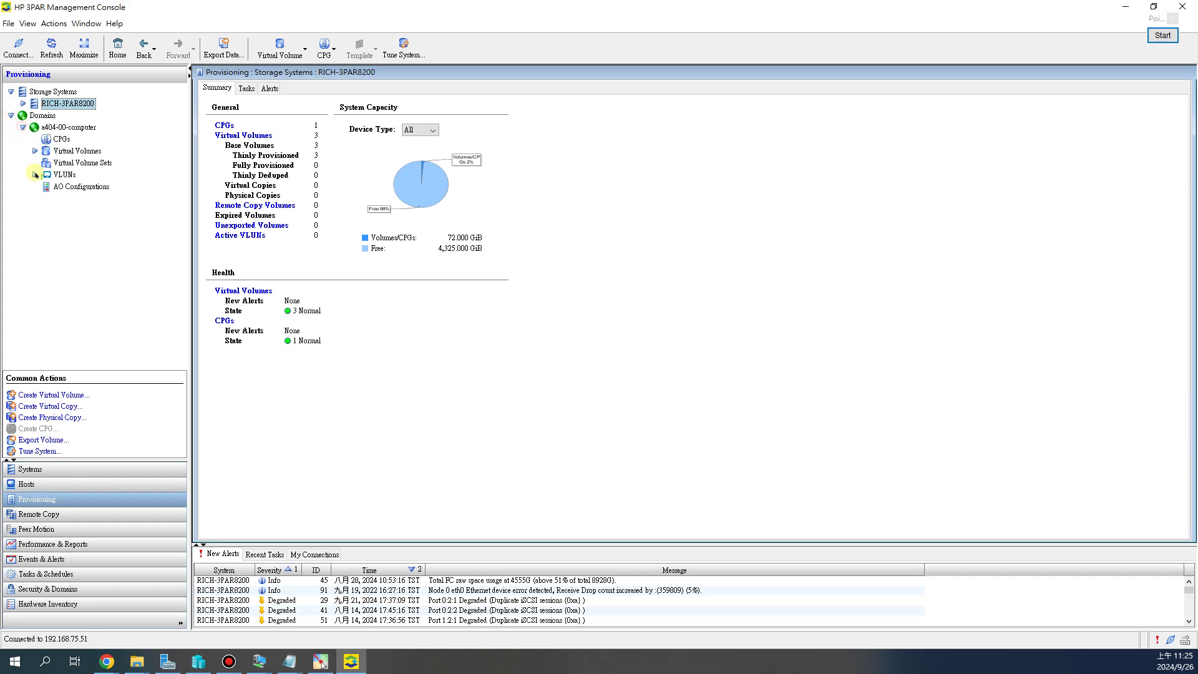
click(63, 151)
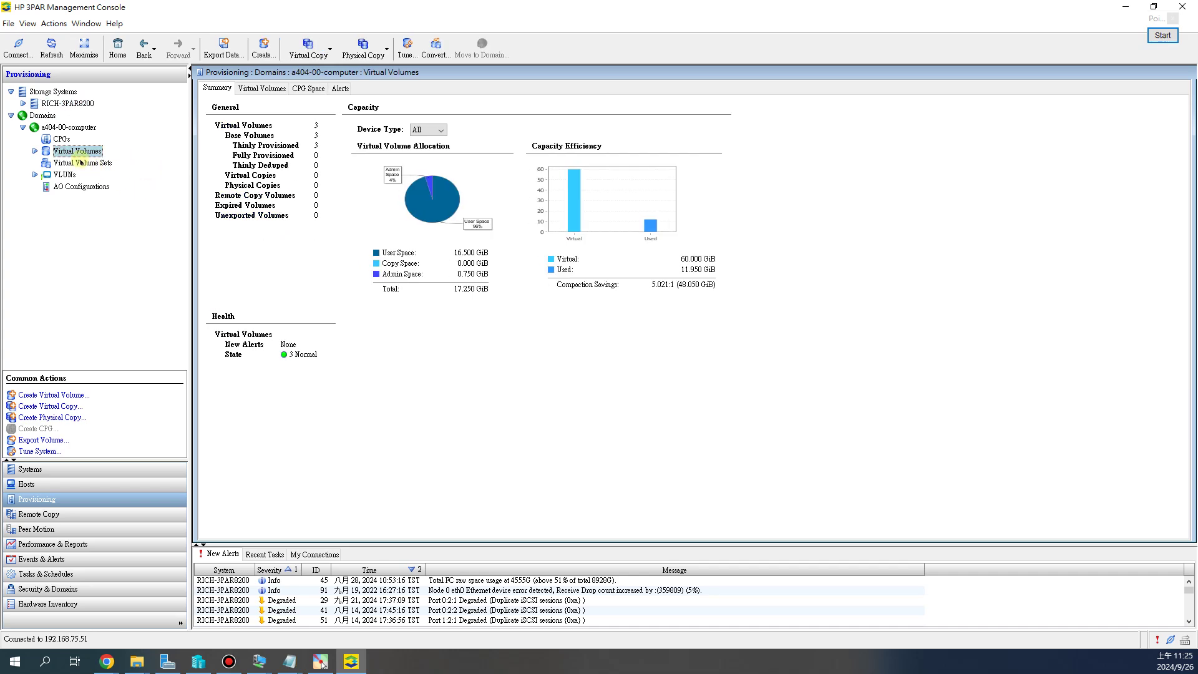
click(261, 88)
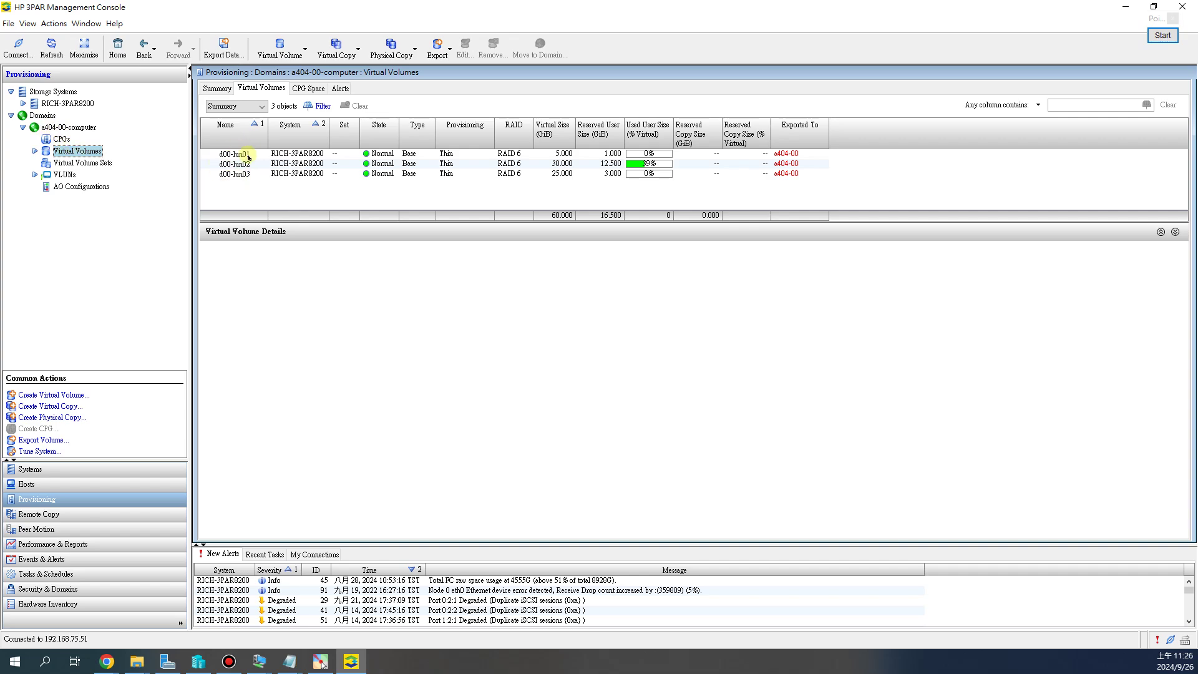
click(249, 175)
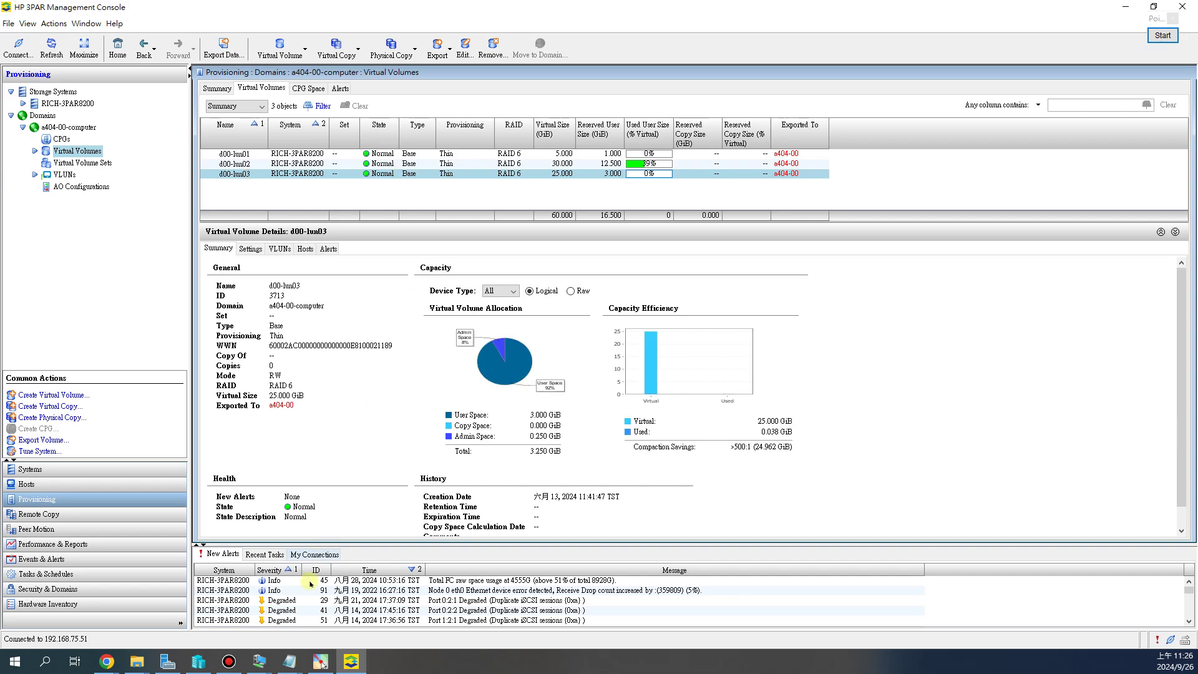
Switch to the a00-Server01-Storage virtual machine and examine its iSCSI virtual disks in Server Manager, enlarging the disk list.
click(259, 662)
click(352, 603)
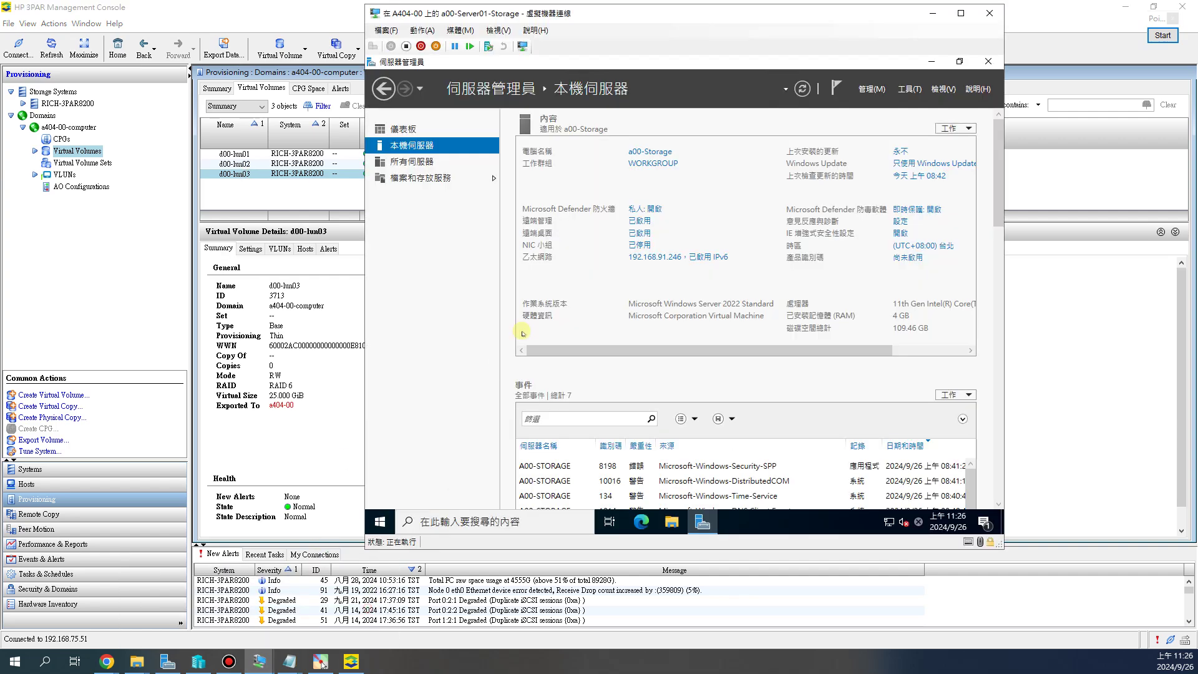
click(403, 179)
click(424, 211)
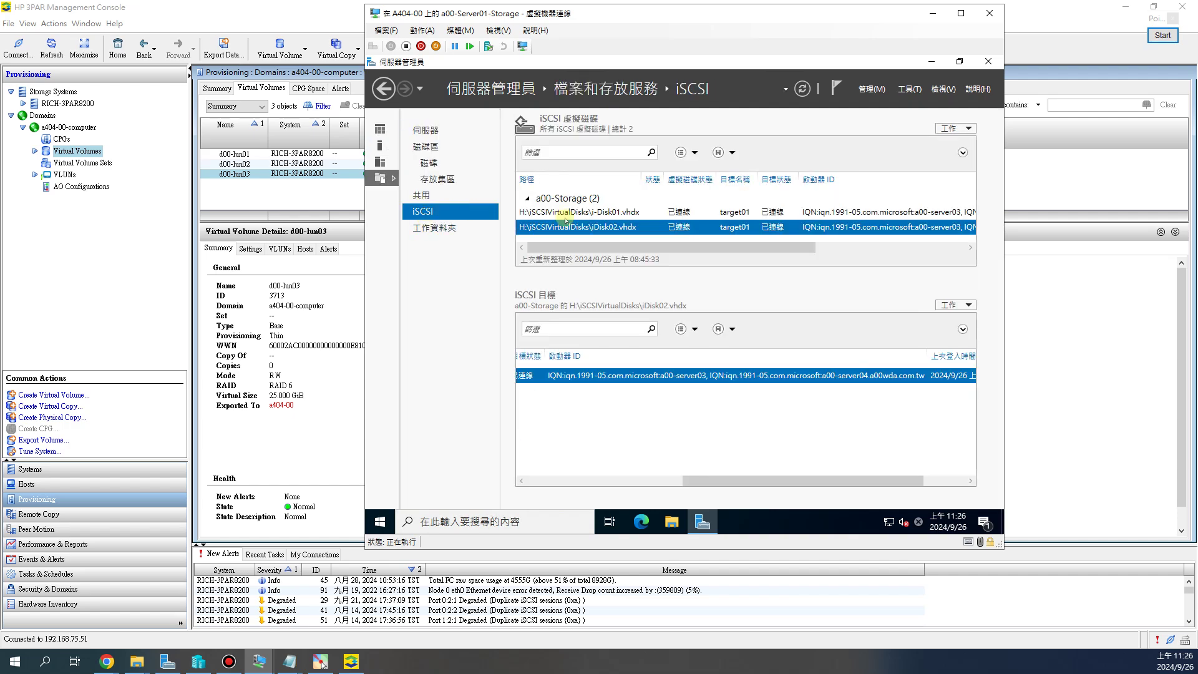
drag(625, 289, 625, 355)
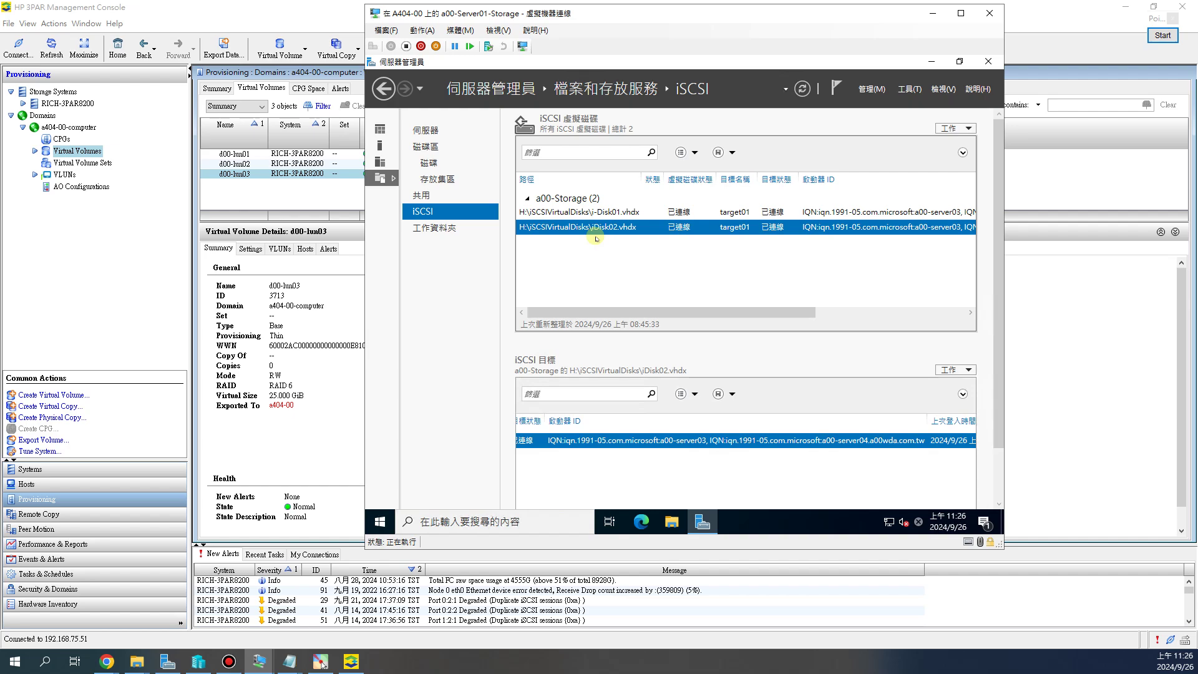
drag(607, 13, 767, 32)
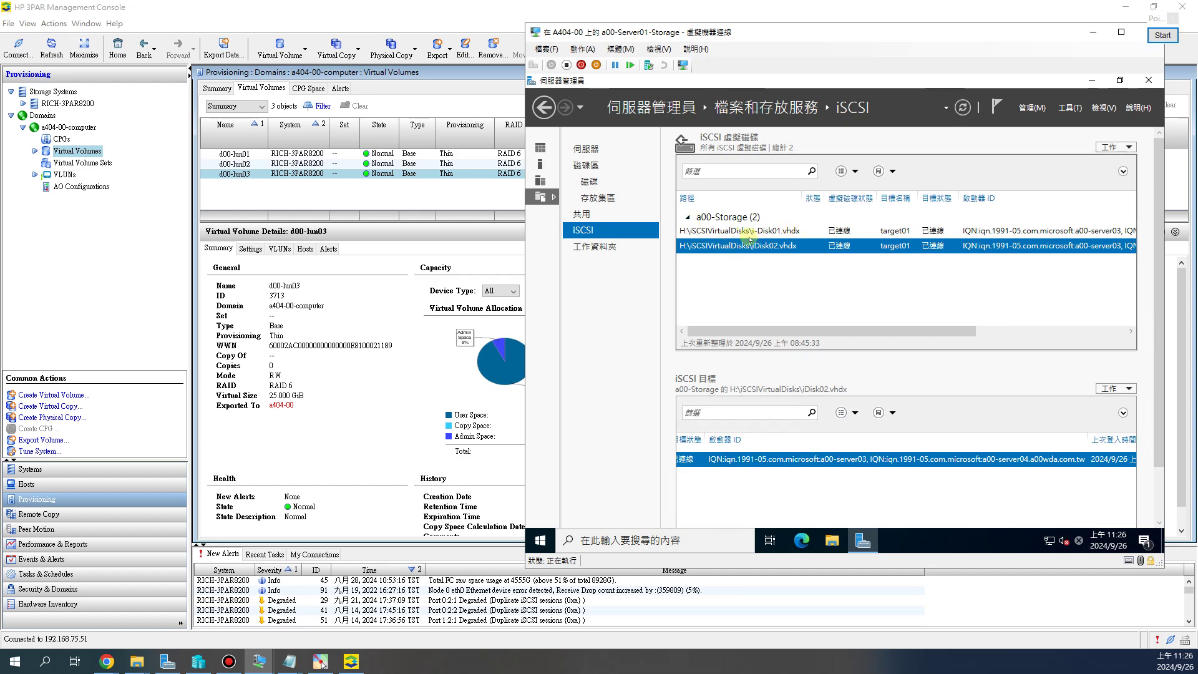
Return to HP 3PAR Management Console and view the details of host a404-00 in the a404-00-computer domain.
click(487, 191)
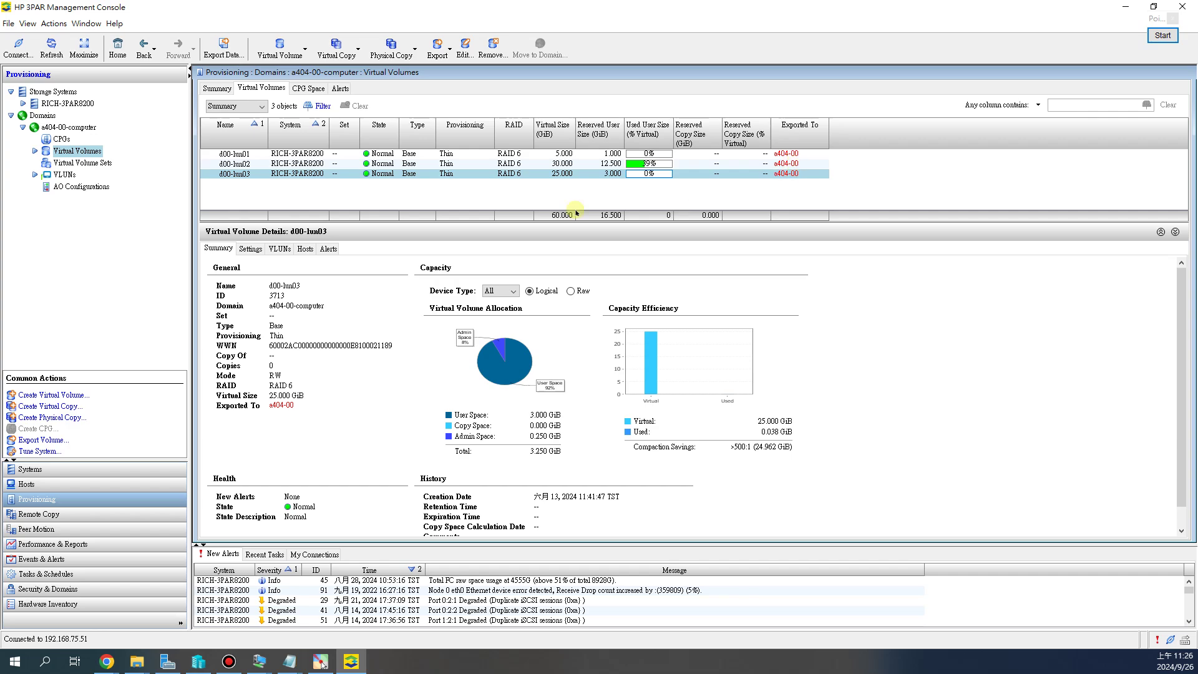
click(45, 484)
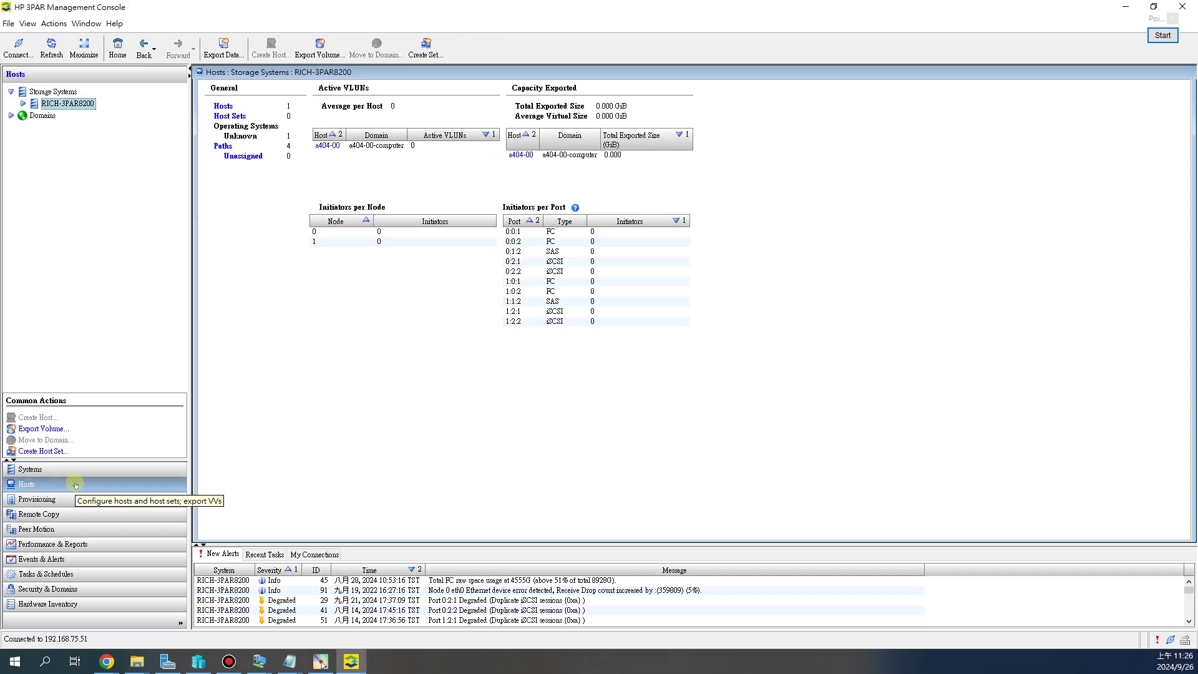
click(10, 116)
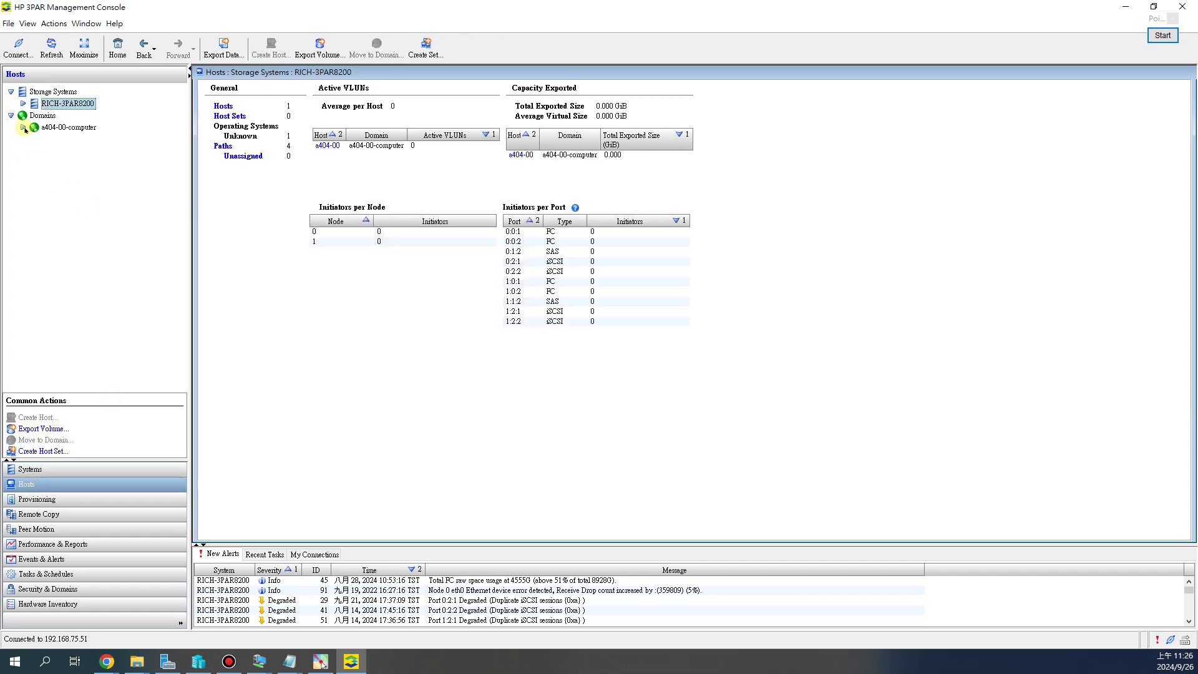
click(24, 128)
click(58, 139)
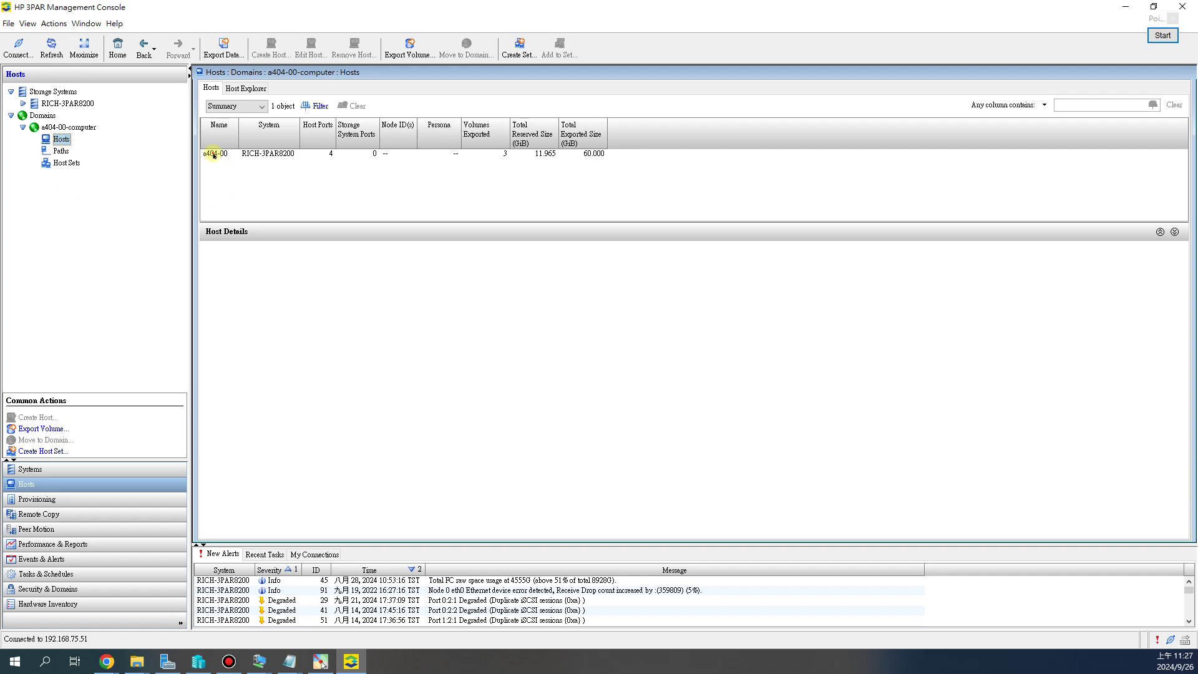
click(215, 154)
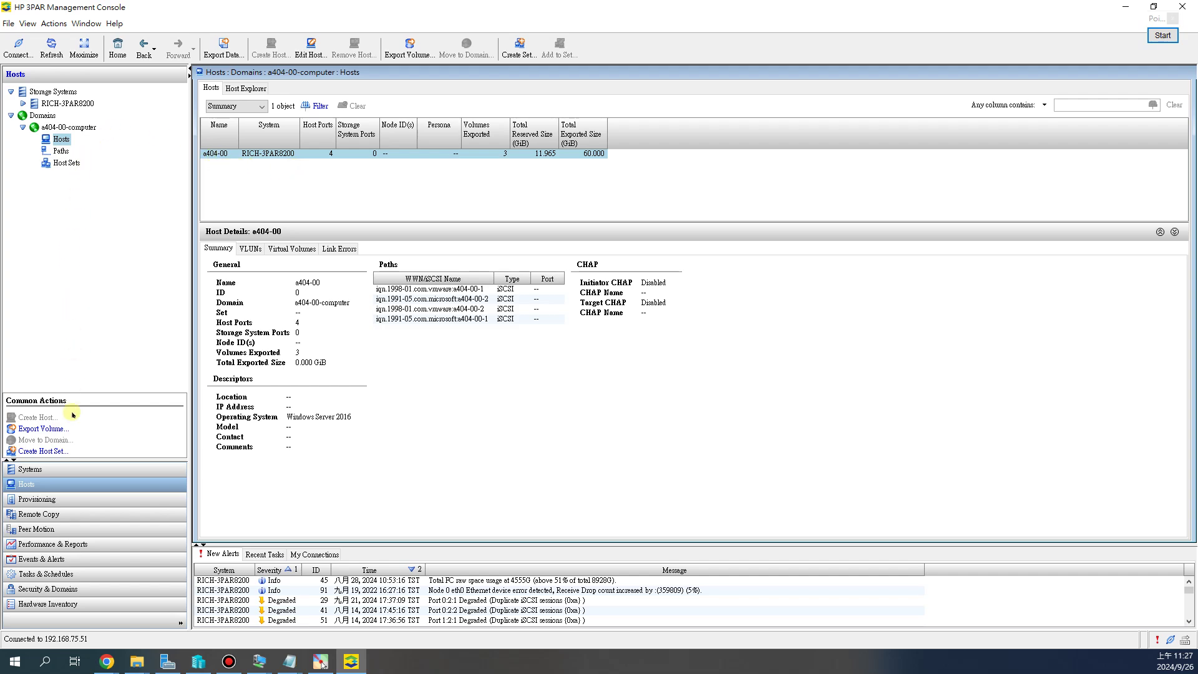
Review the domain's virtual volumes, then compare them with the iSCSI virtual disks and target on the a00-Server01-Storage virtual machine.
click(52, 499)
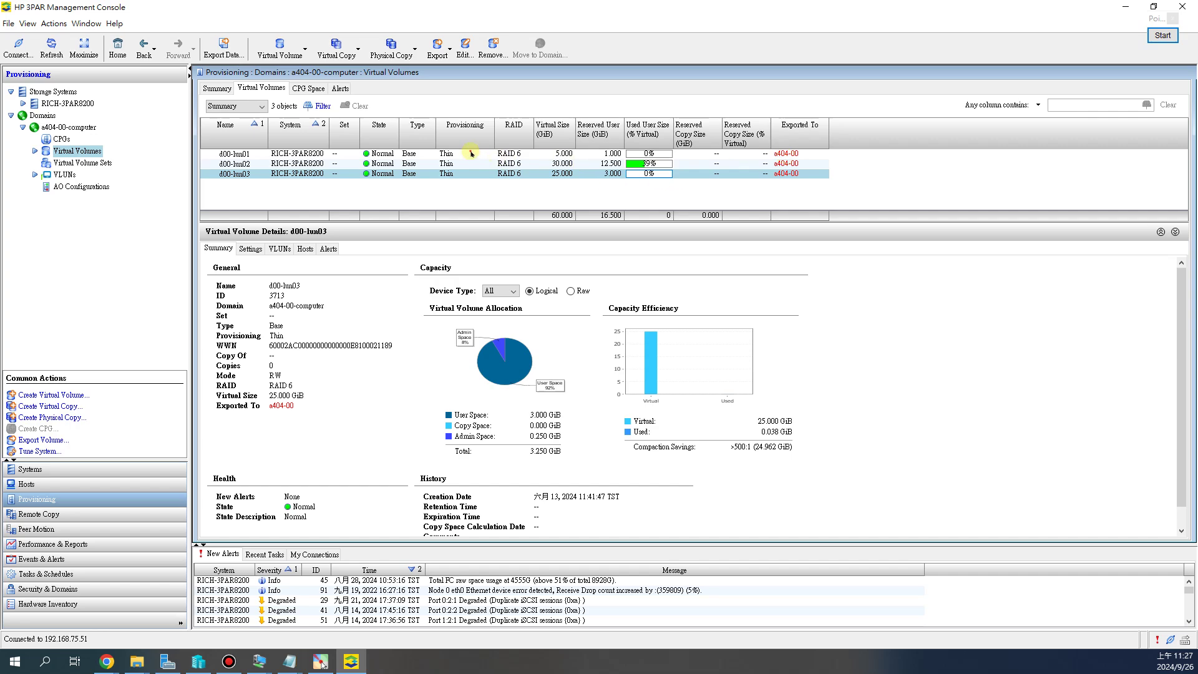
click(455, 164)
click(452, 174)
click(259, 661)
click(311, 605)
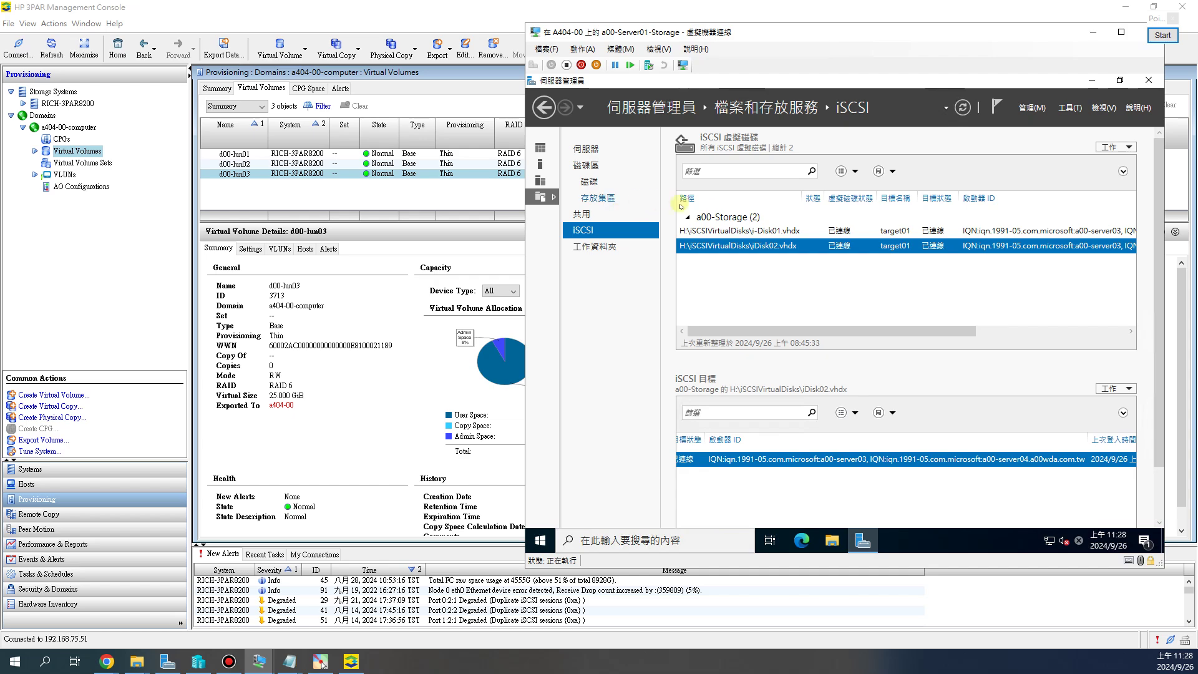
click(741, 467)
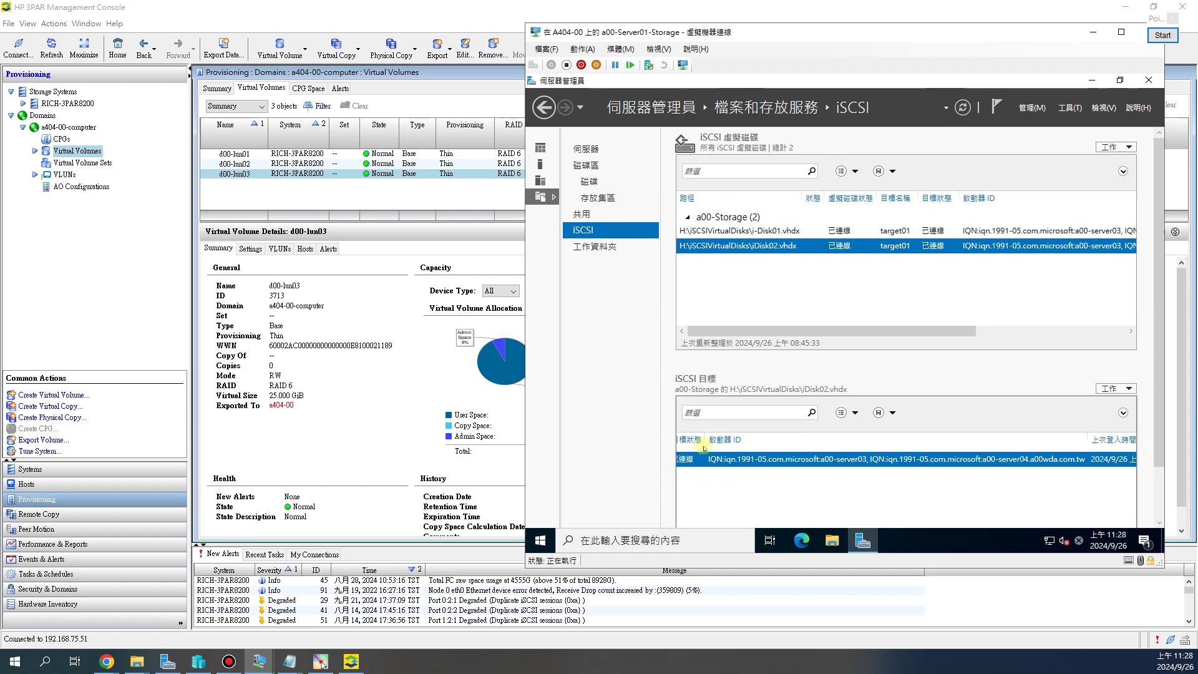
click(740, 250)
In HP 3PAR Management Console, permanently remove volumes d00-lun01 to d00-lun03 including their copies and exports, and enlarge the volume list area.
click(266, 204)
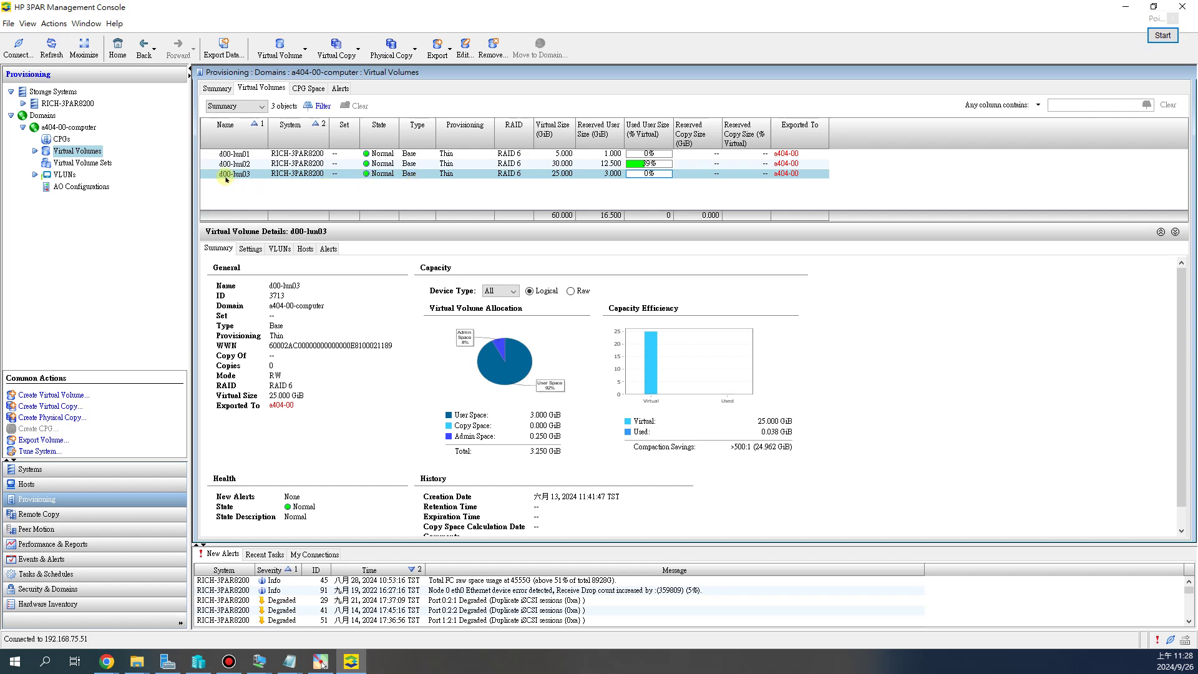
click(226, 155)
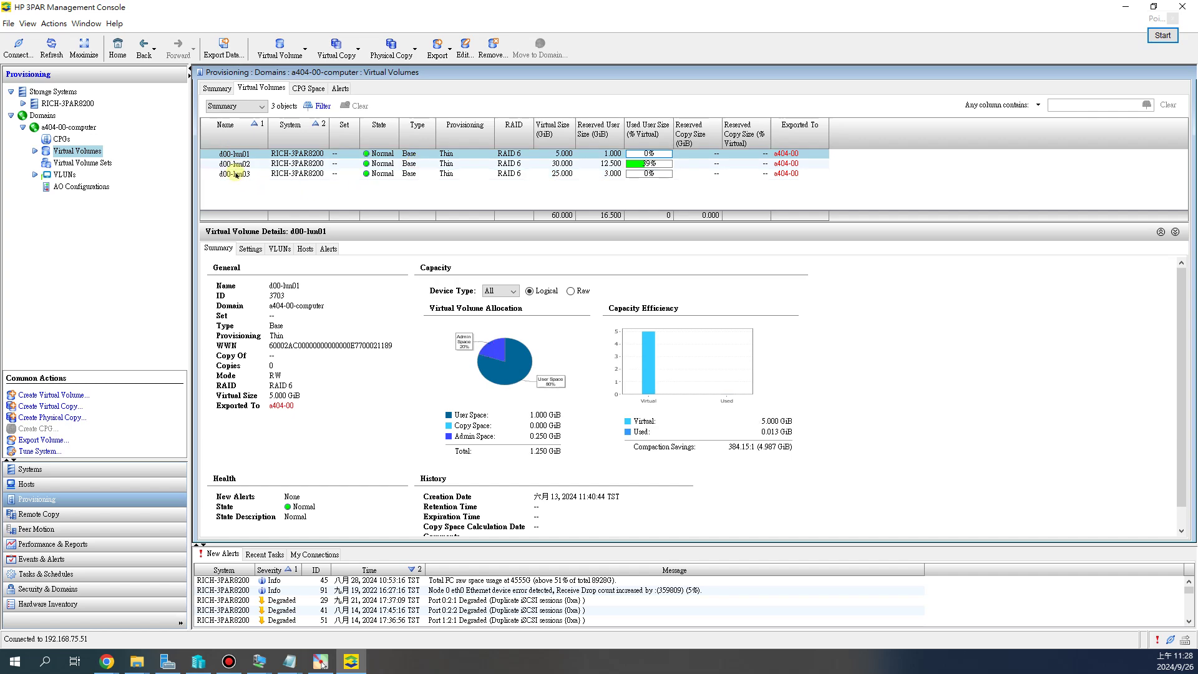
shift+click(236, 175)
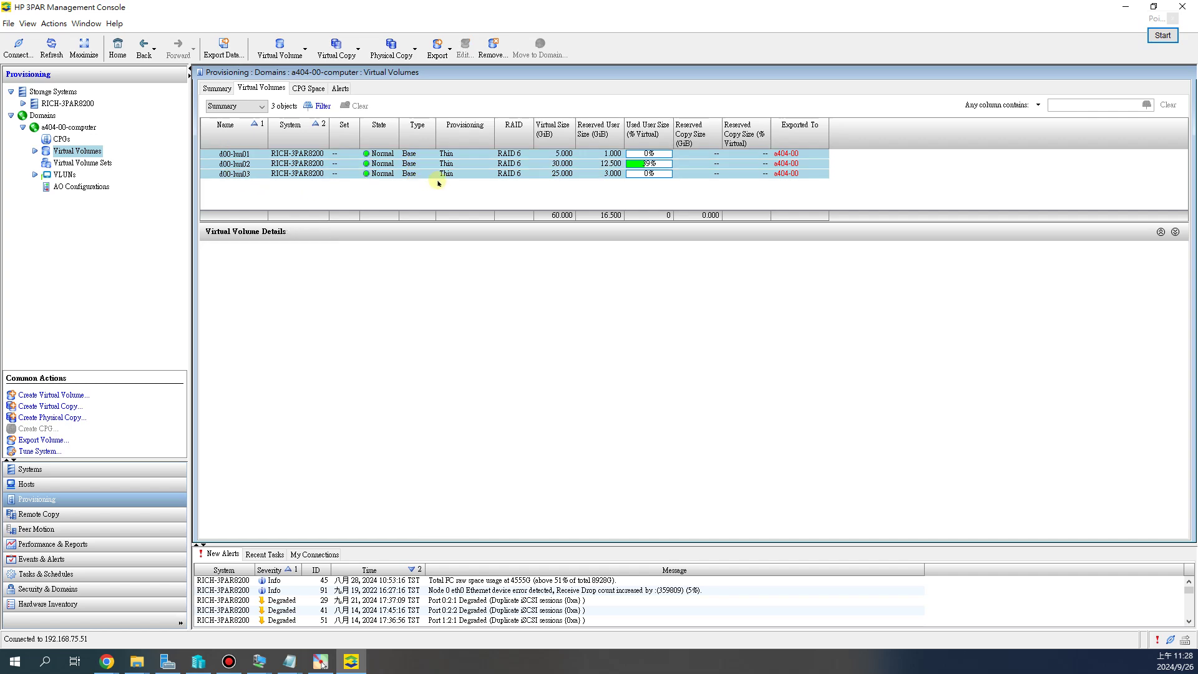
right_click(364, 168)
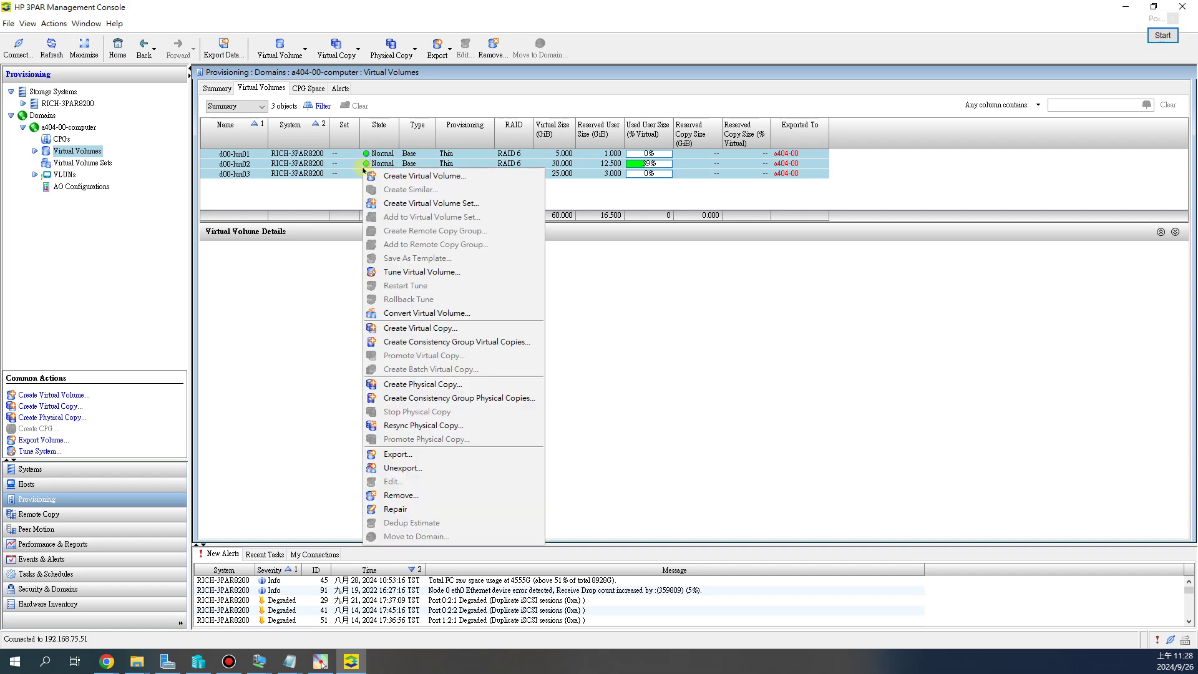
click(406, 496)
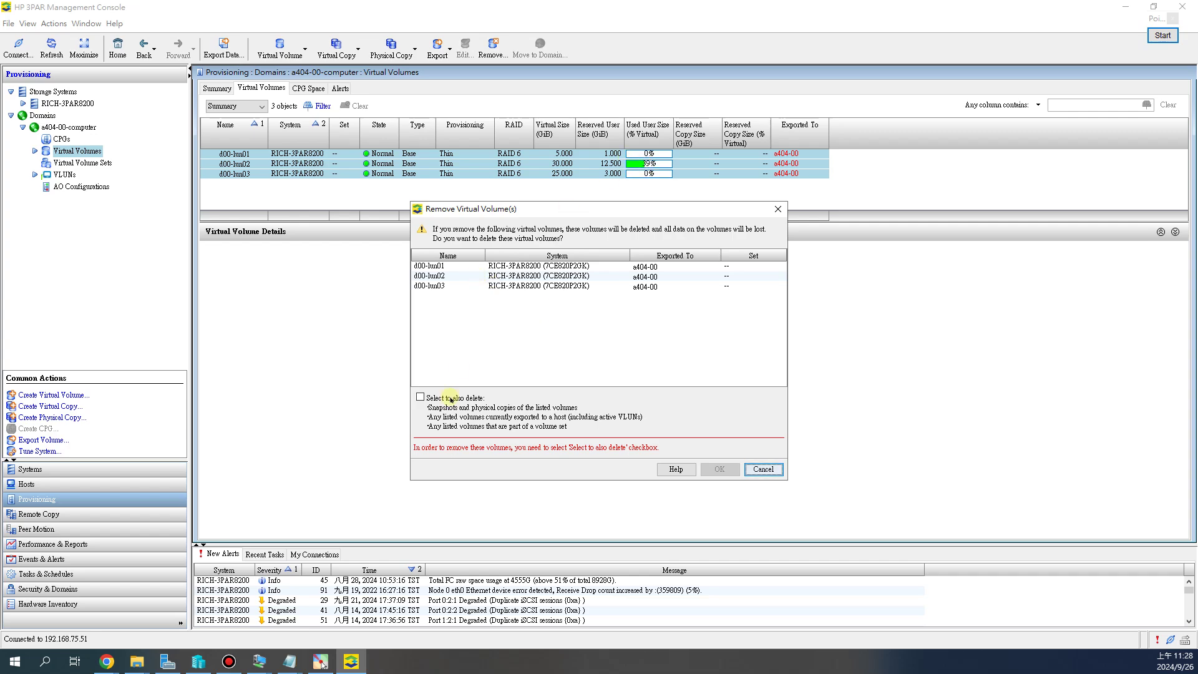
click(419, 397)
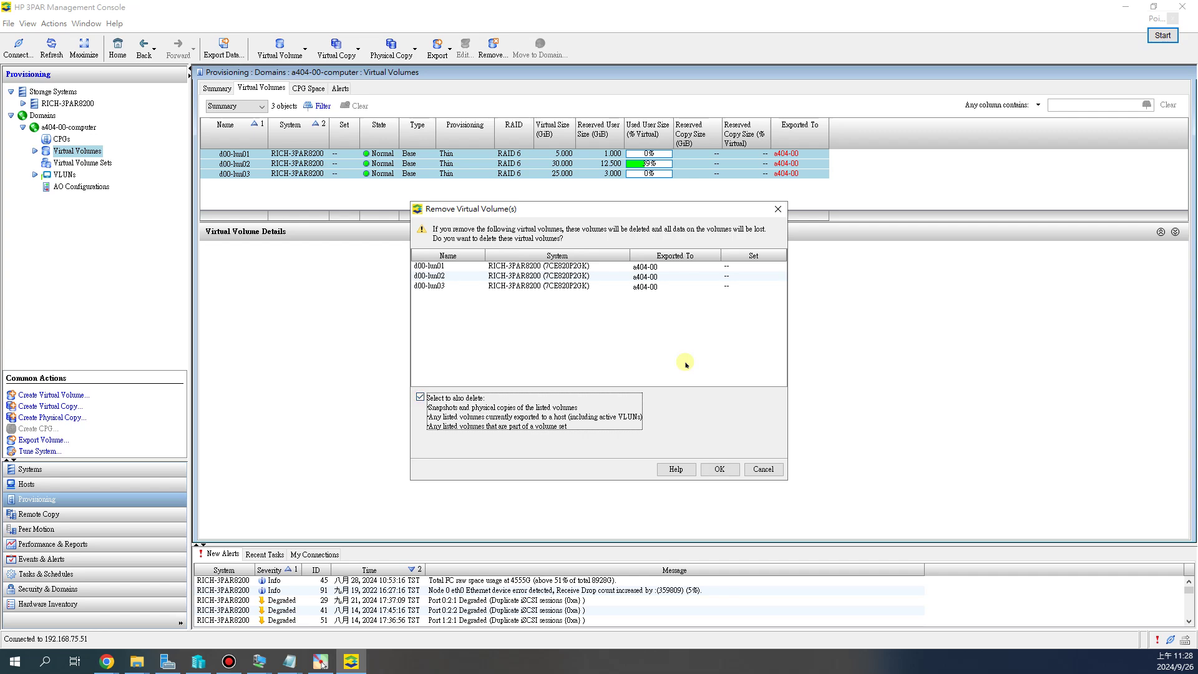
click(719, 470)
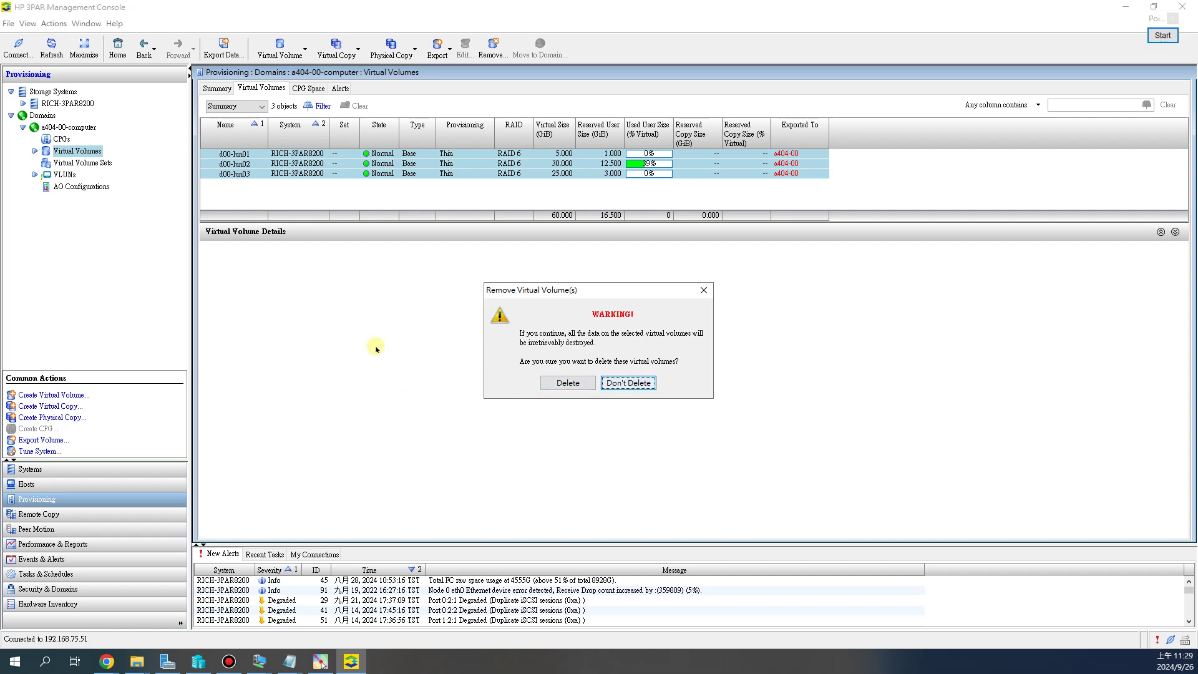
click(568, 382)
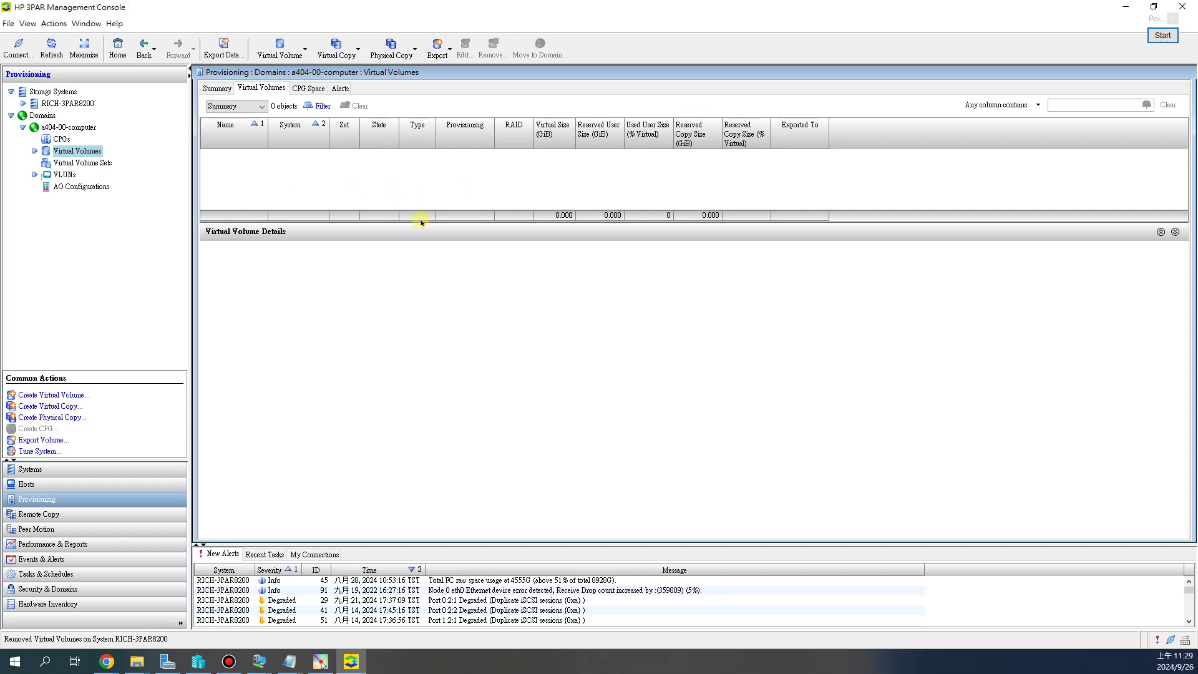
drag(423, 220, 436, 288)
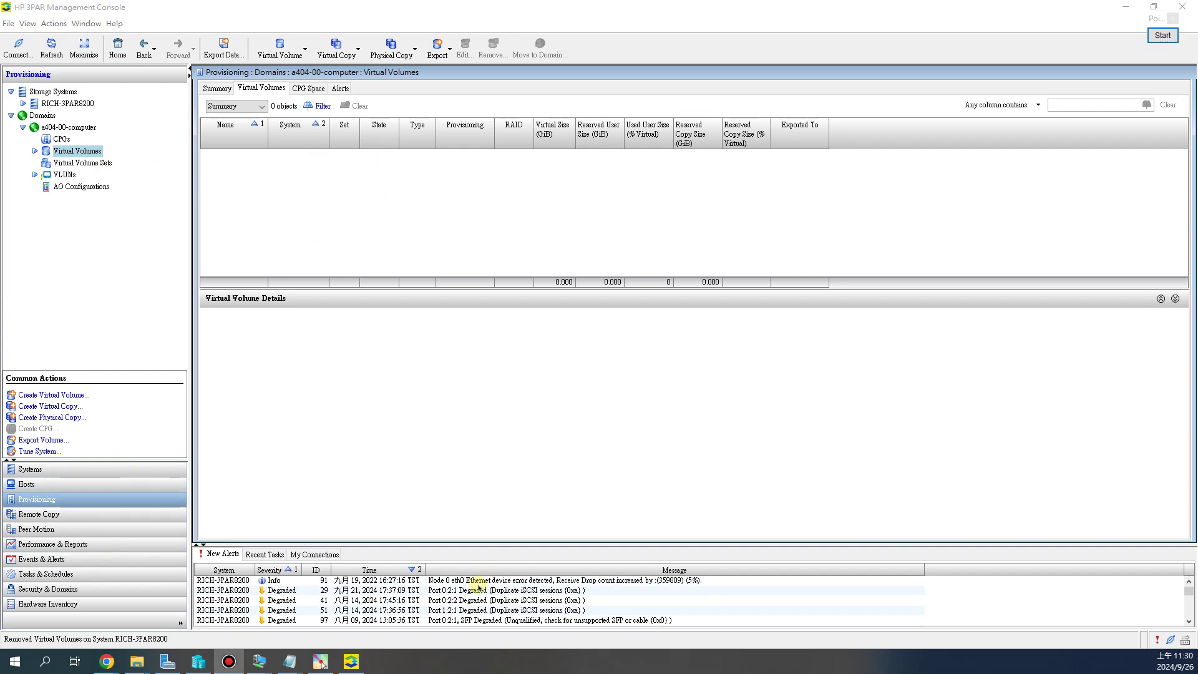
Switch to the a00-Server01-Storage virtual machine and look up the command for creating a new iSCSI virtual disk.
mouse_move(259, 663)
click(340, 626)
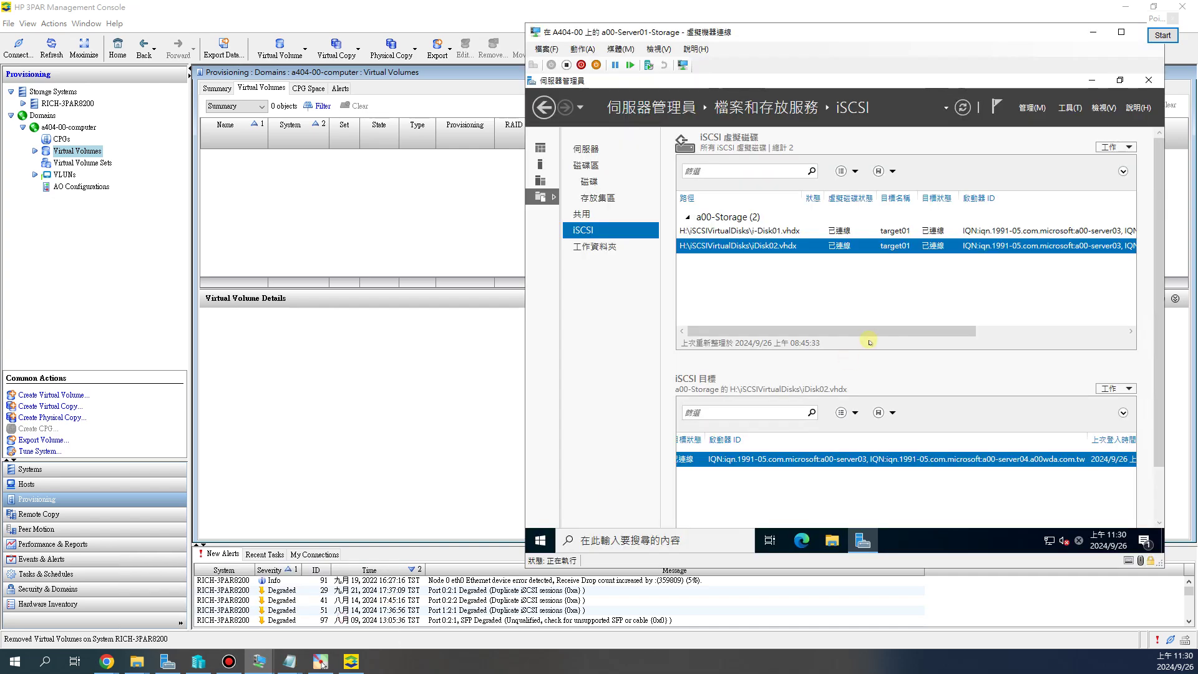
click(1121, 148)
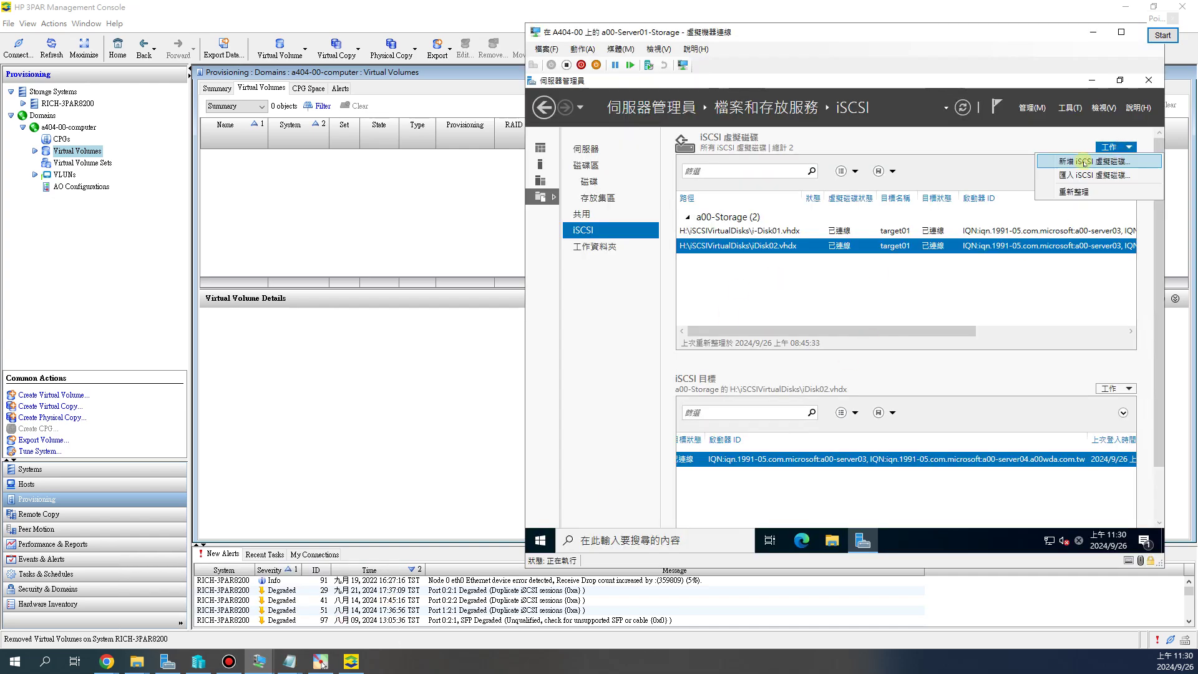
Back in HP 3PAR Management Console, start creating a virtual volume in the a404-00-computer domain and name it b00-Disk01.
click(455, 224)
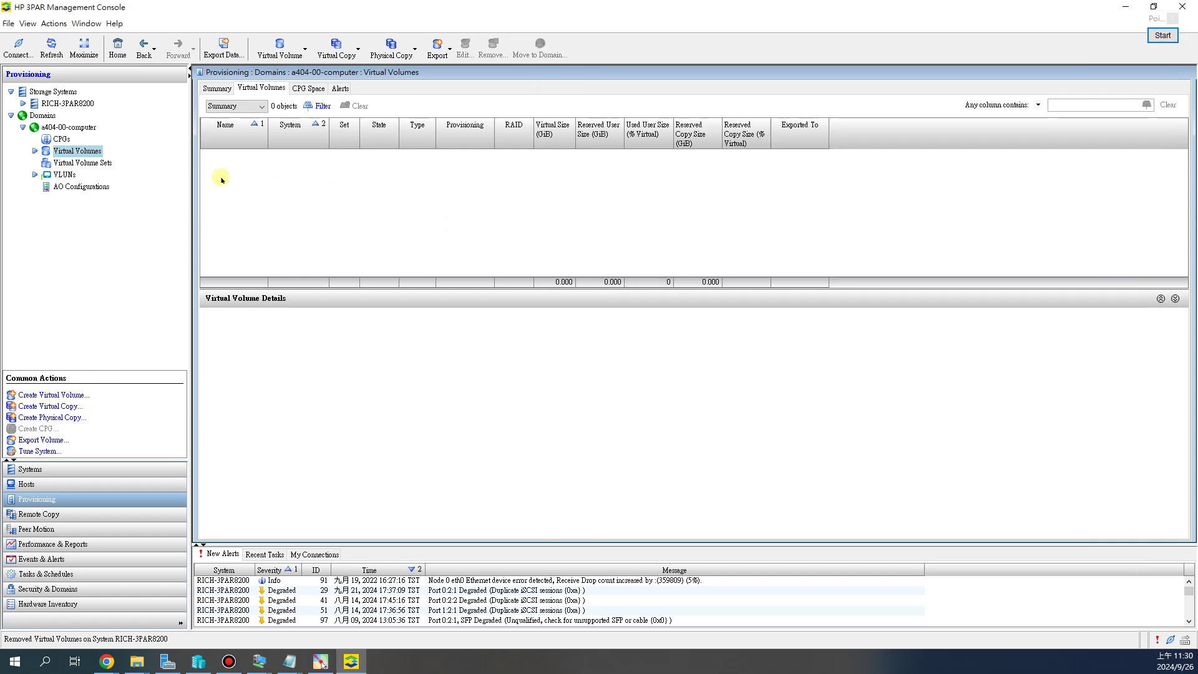
right_click(86, 153)
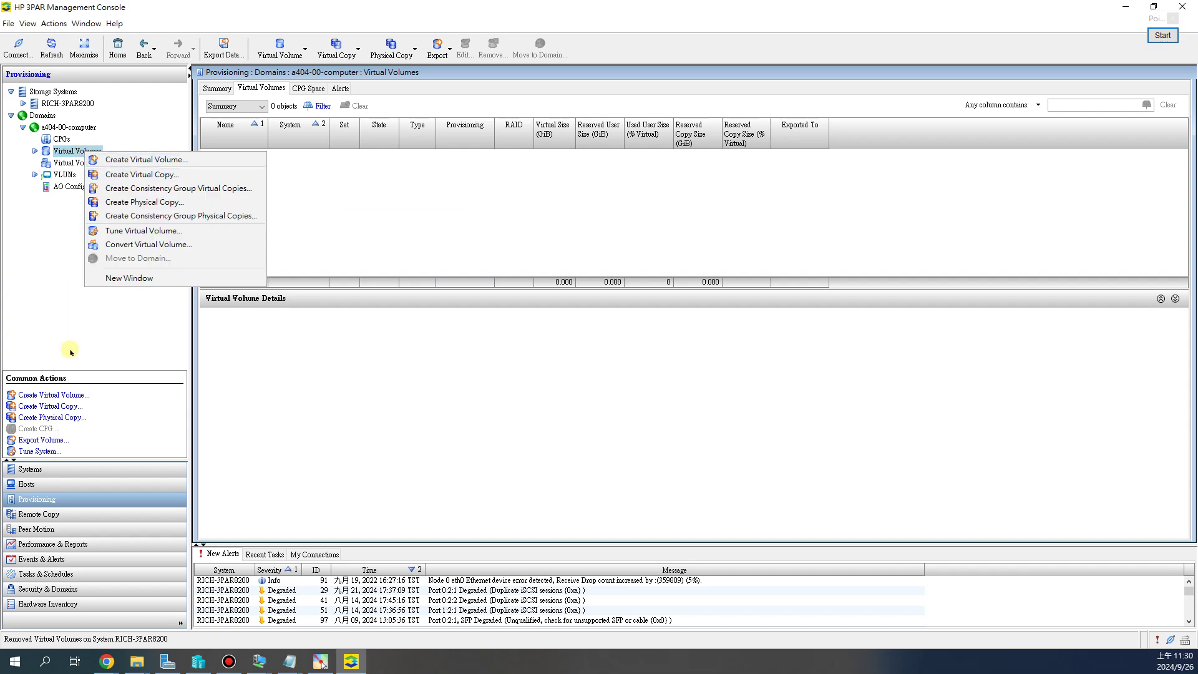
click(153, 160)
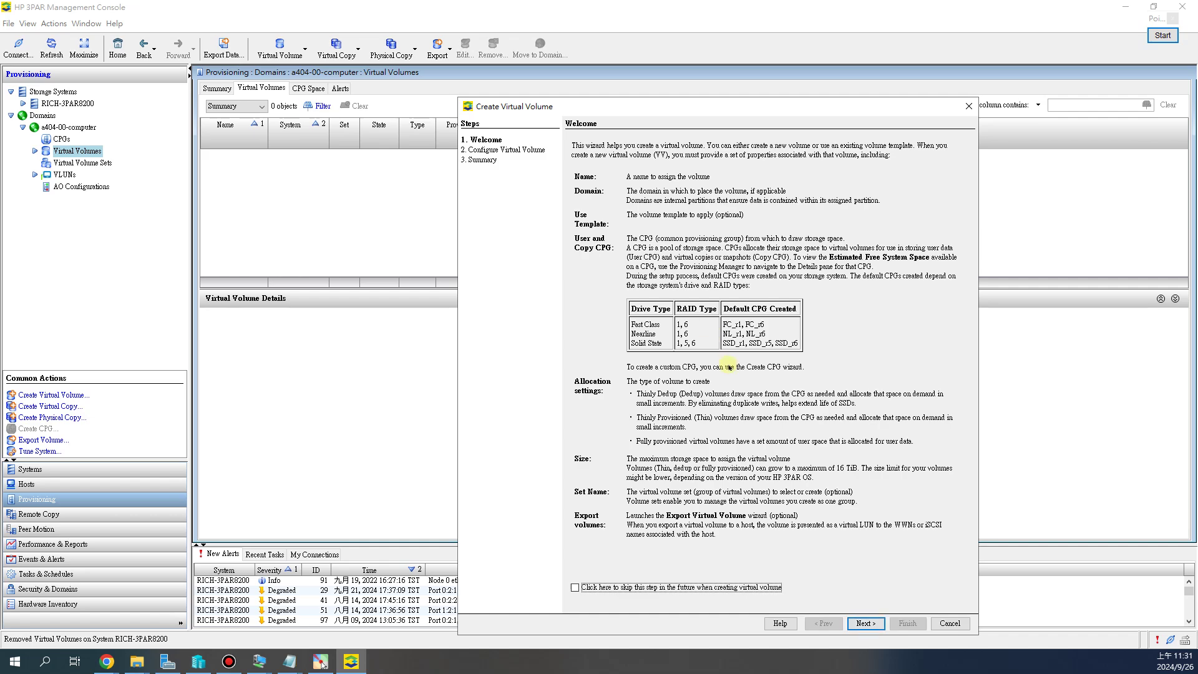
click(863, 622)
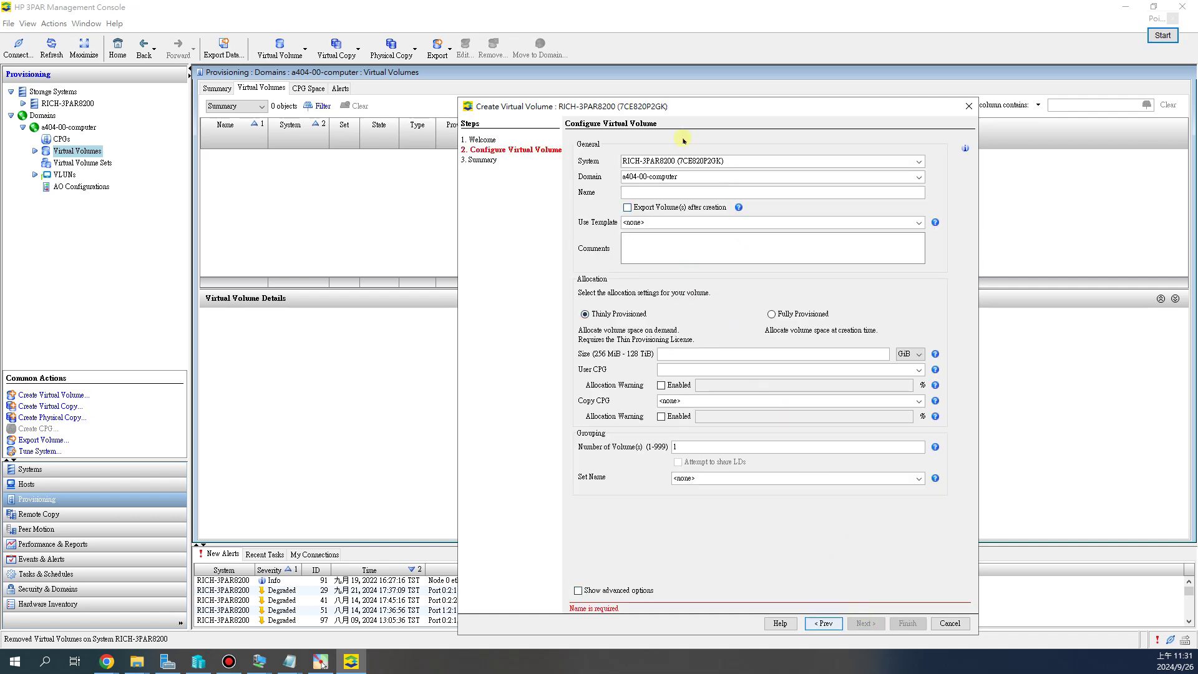
drag(671, 106, 616, 77)
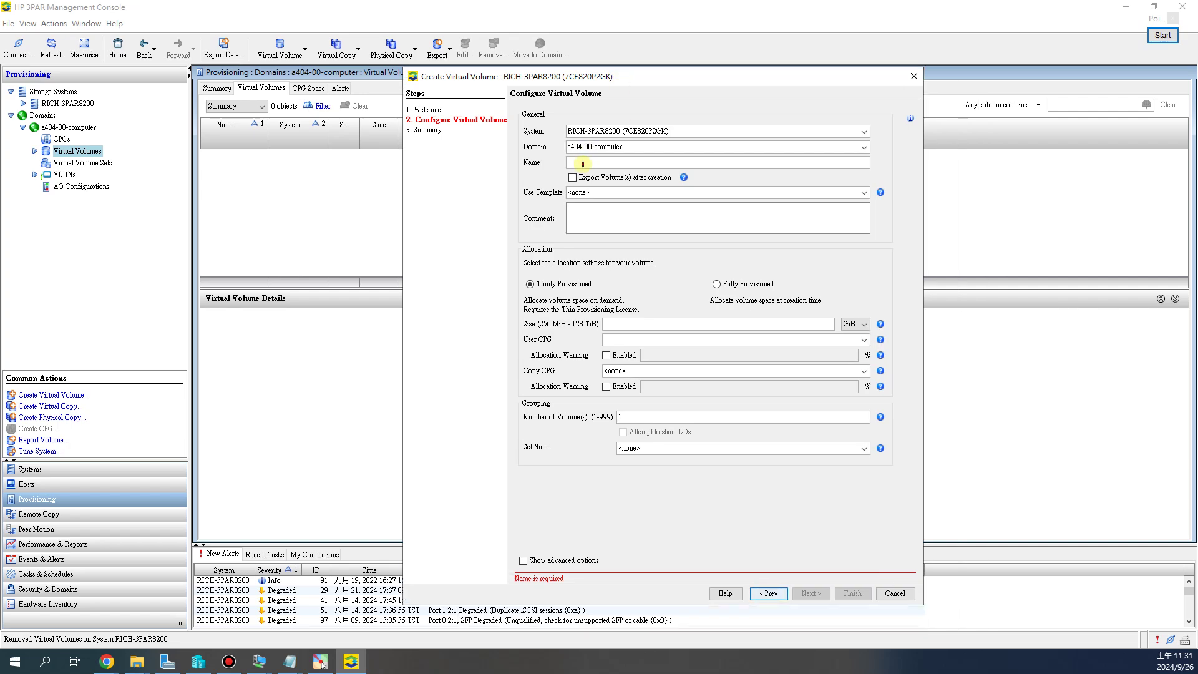
click(582, 165)
text(b00)
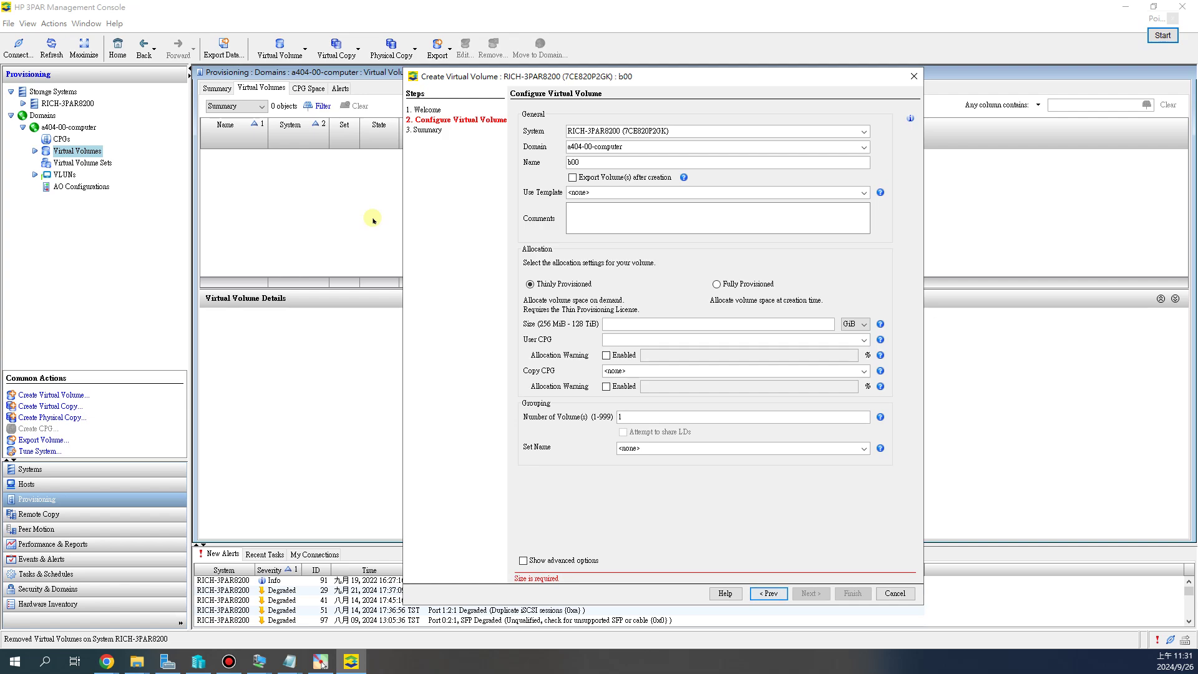
text(-Disk01)
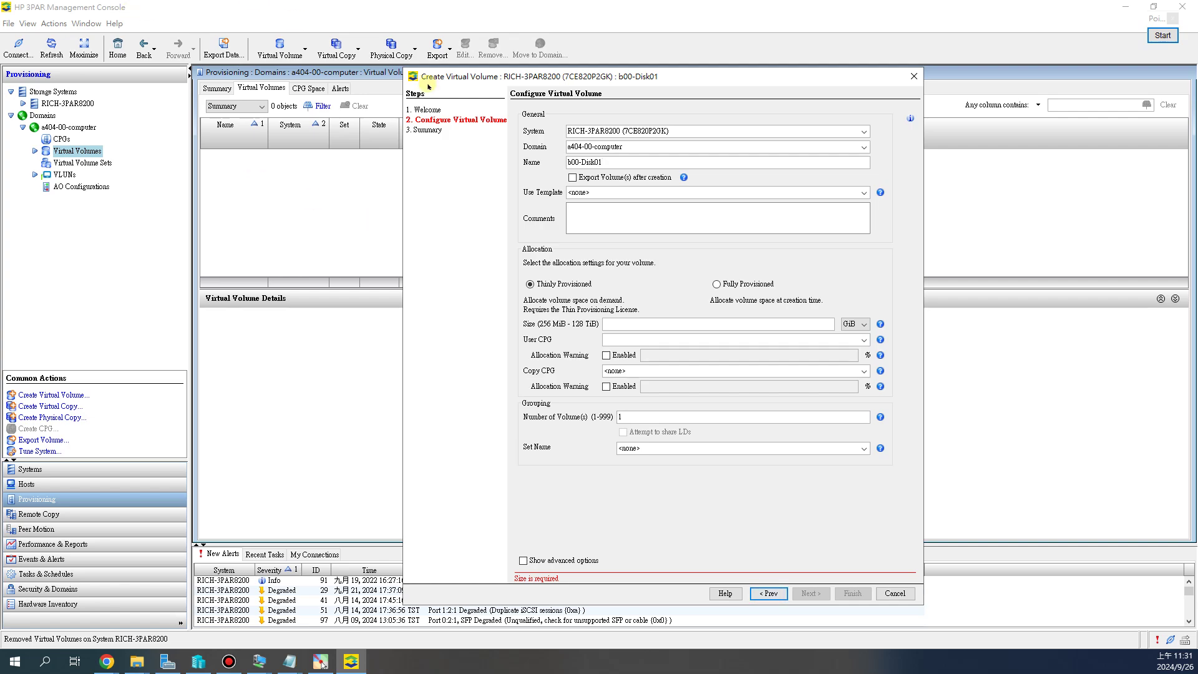
Set the size of the new virtual volume to 32 GiB.
drag(581, 164, 568, 163)
click(644, 164)
drag(623, 162, 562, 163)
click(622, 324)
text(3)
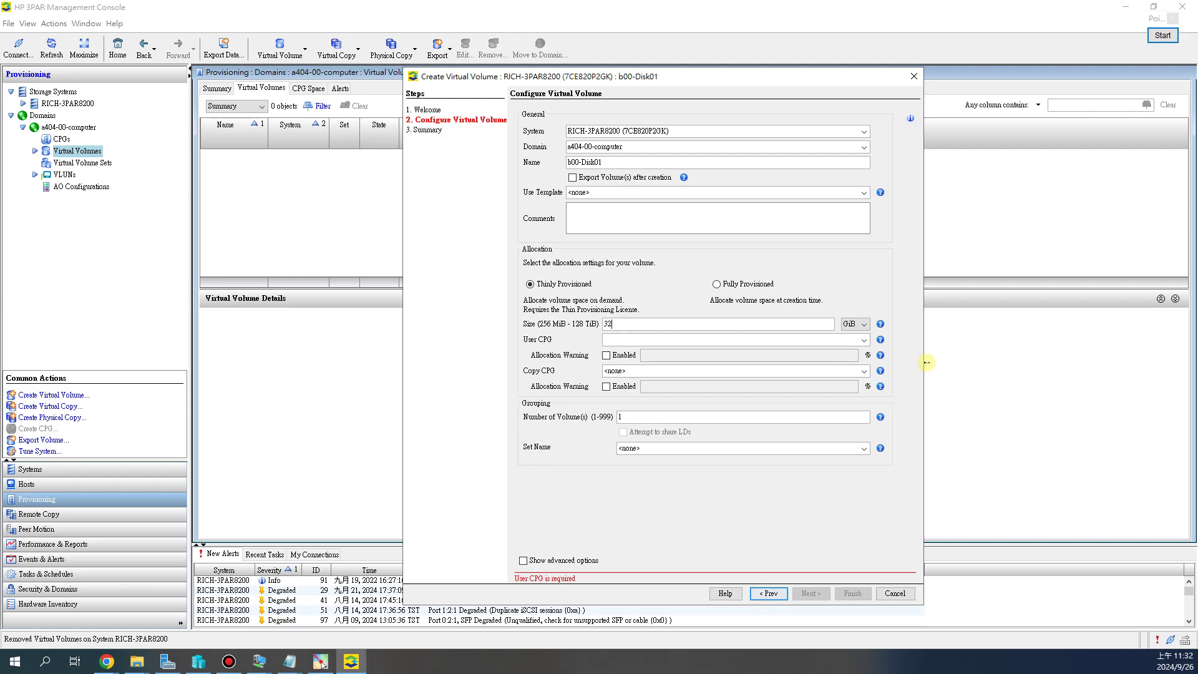
Set the new virtual volume's size to 35 GiB and choose FC_r6_a404-00 as its User CPG.
text(5)
click(864, 339)
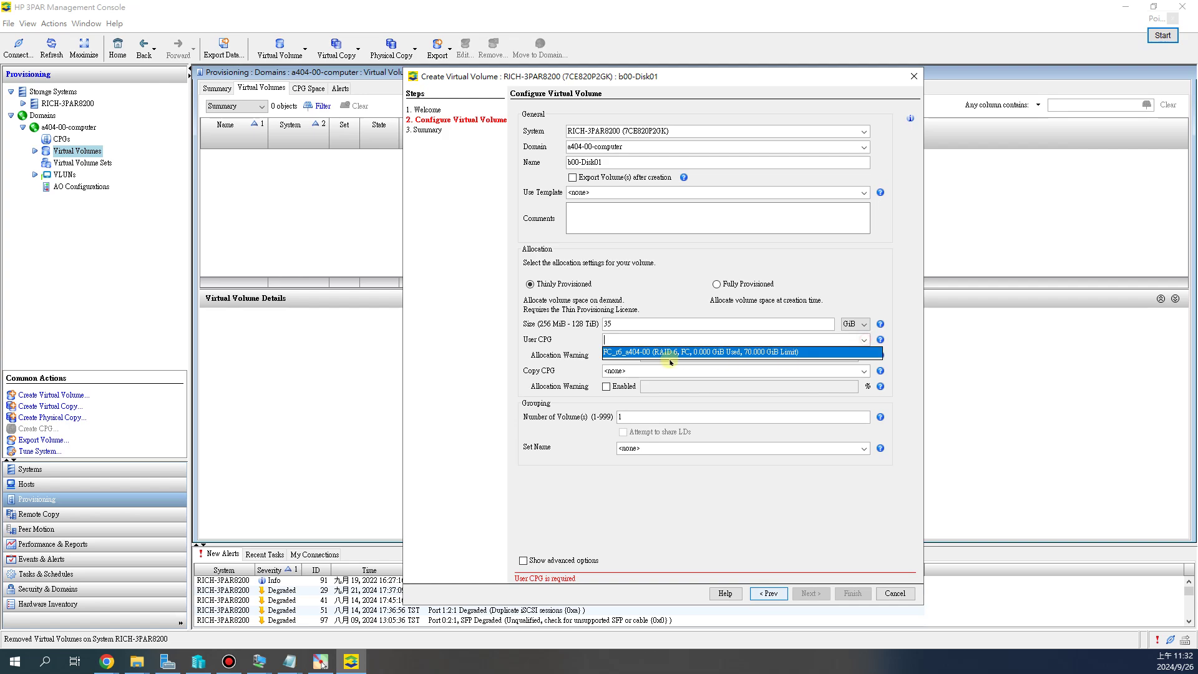
click(759, 353)
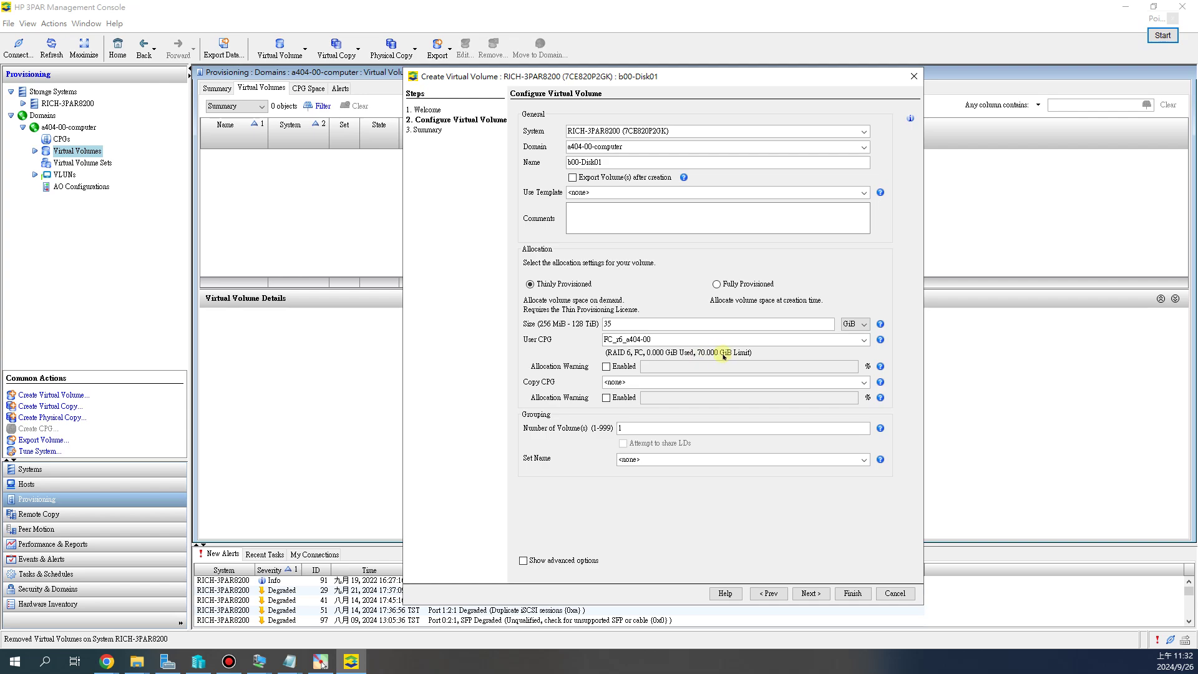
click(672, 340)
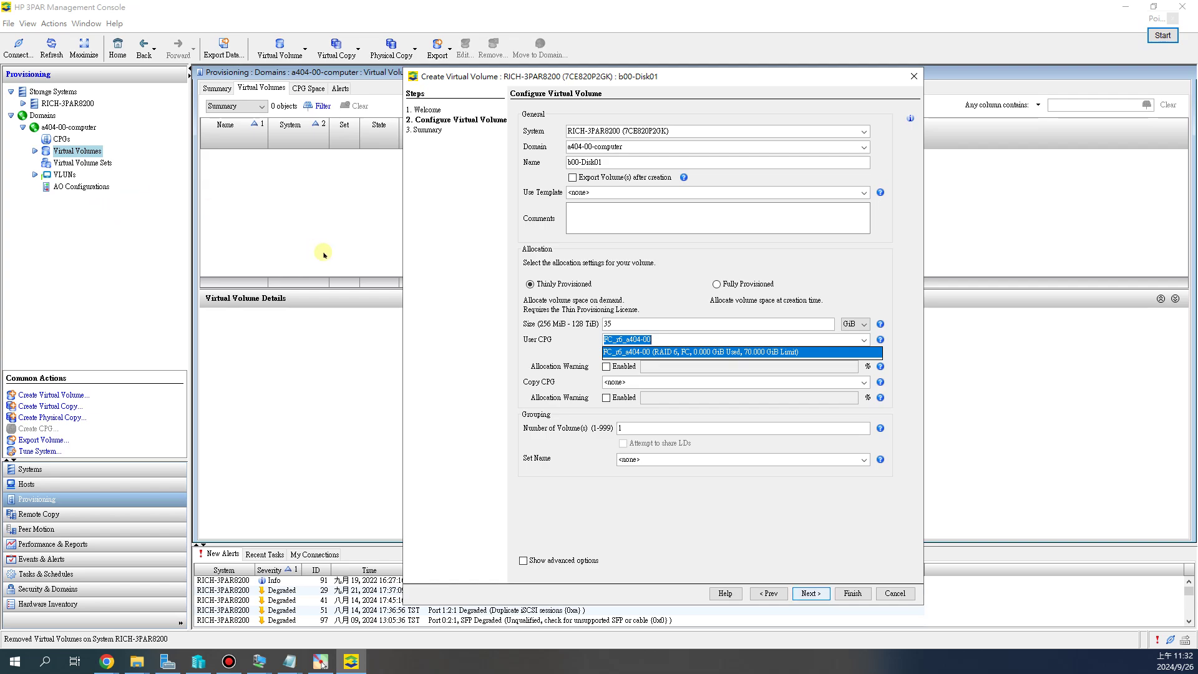
click(722, 251)
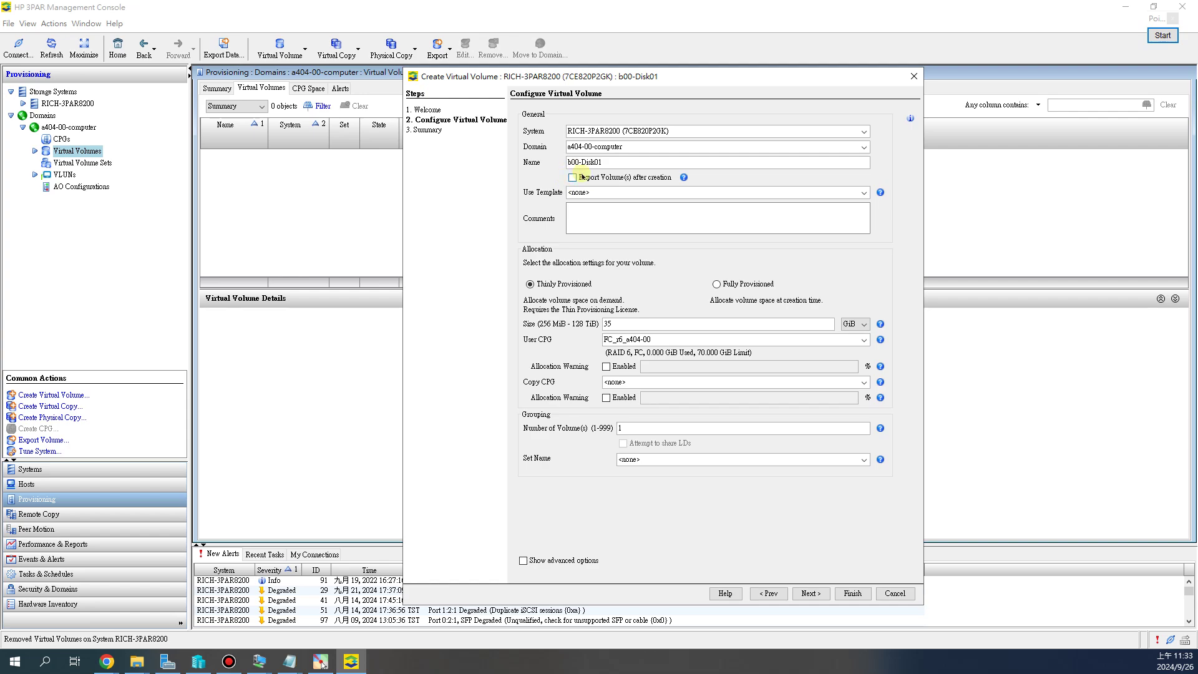
Review the name, size and CPG of b00-Disk01, create the volume and show its details.
drag(568, 162, 619, 163)
double_click(624, 324)
click(664, 342)
click(666, 341)
click(812, 593)
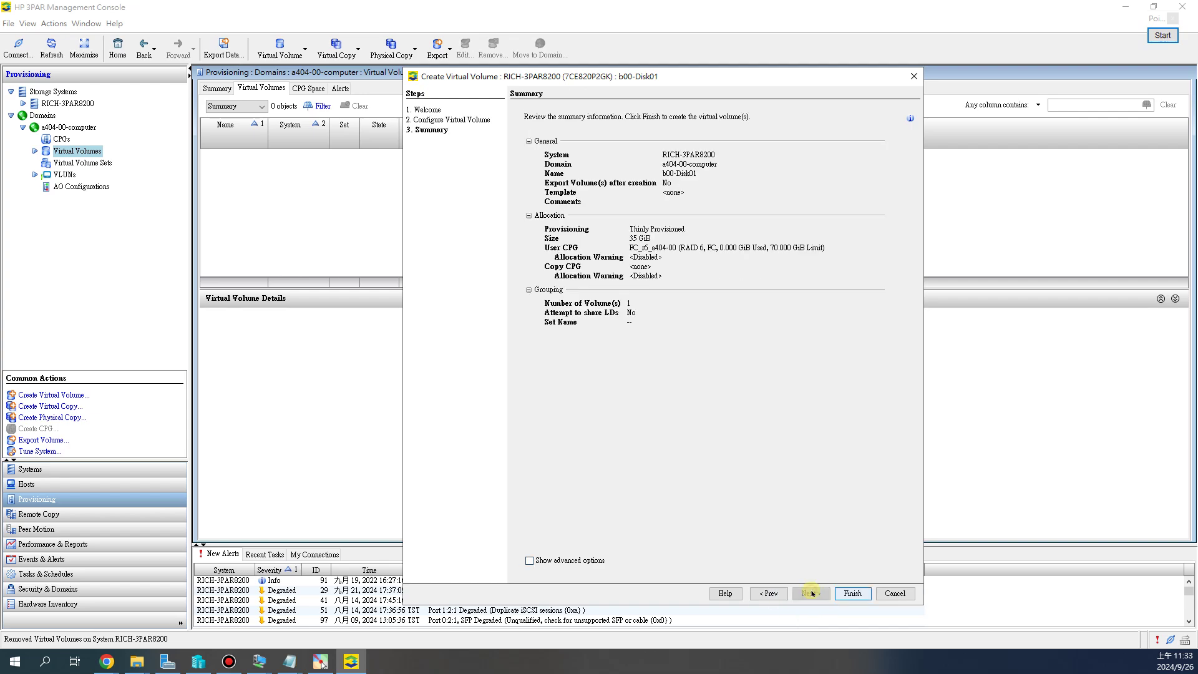
click(850, 593)
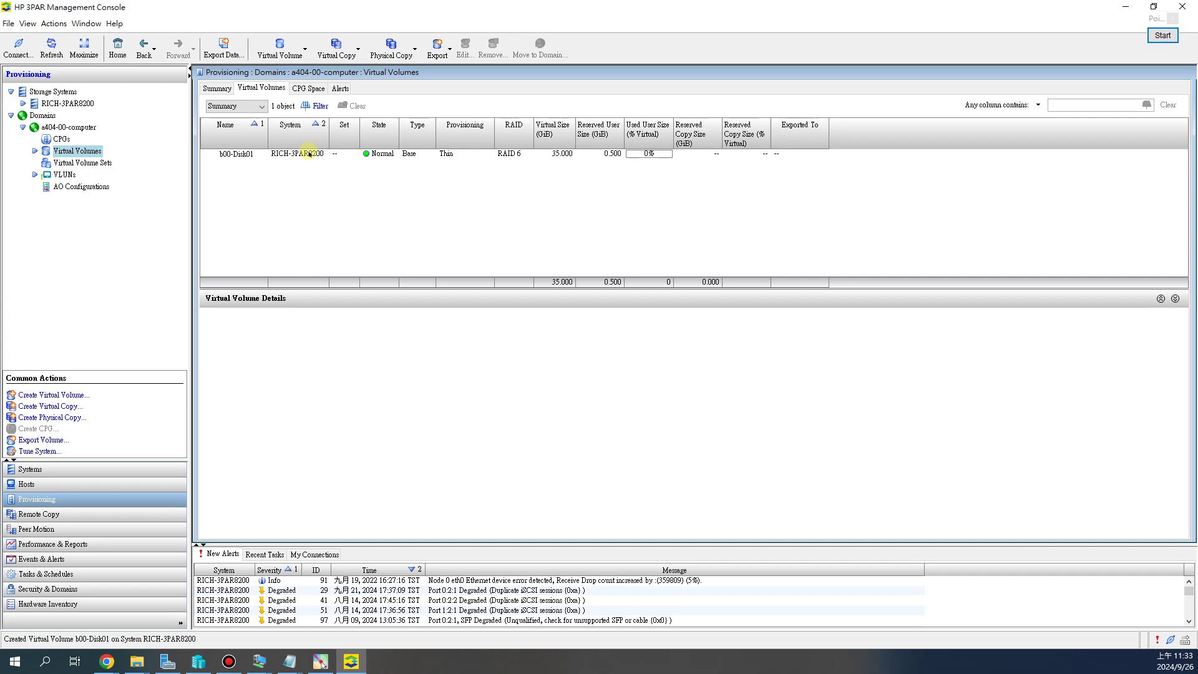
click(305, 153)
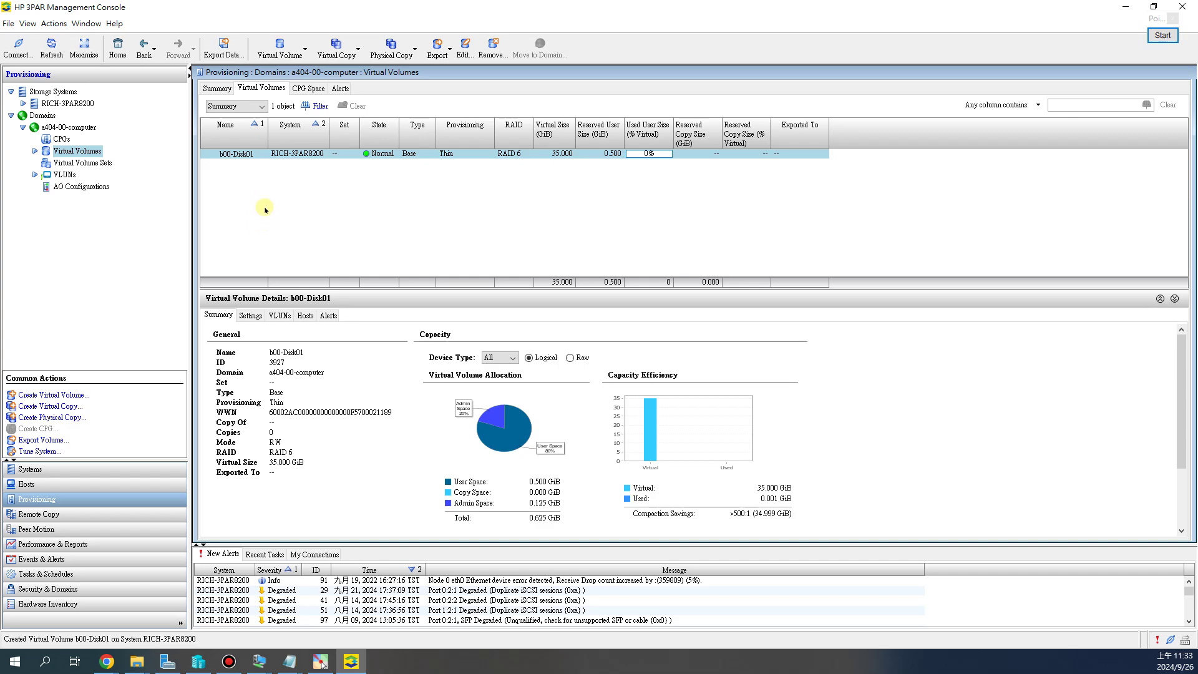
Switch to the a00-Server01-Storage virtual machine to view its iSCSI virtual disks and target, and return to HP 3PAR Management Console.
click(259, 662)
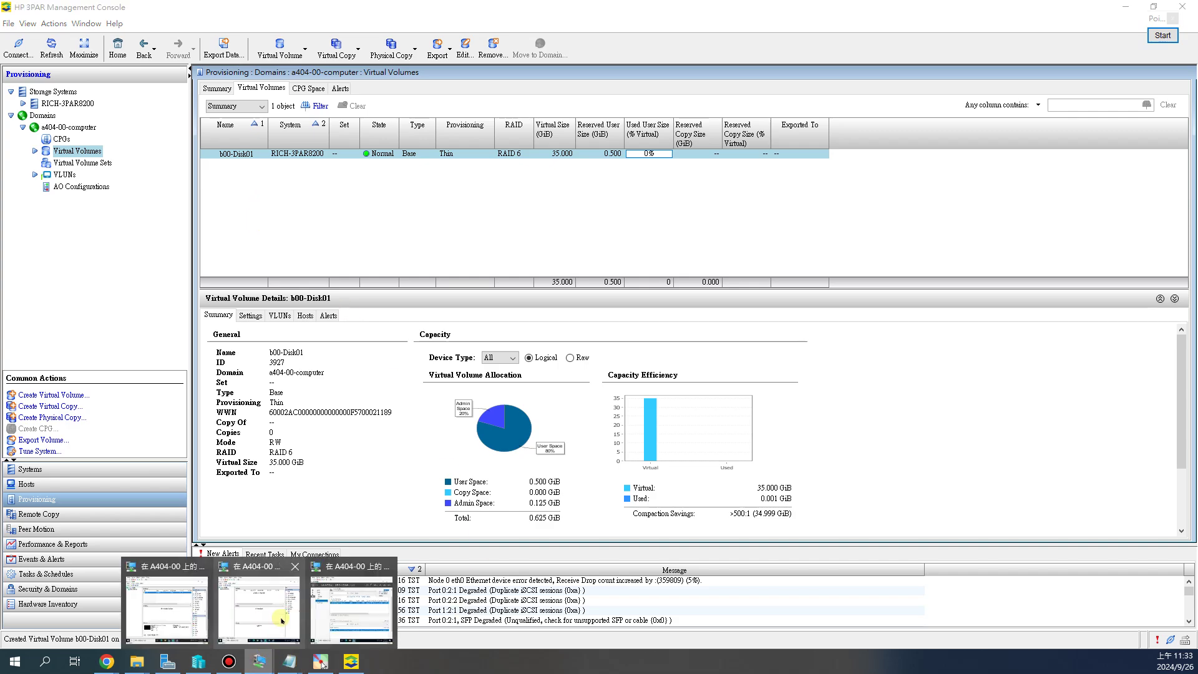
click(361, 600)
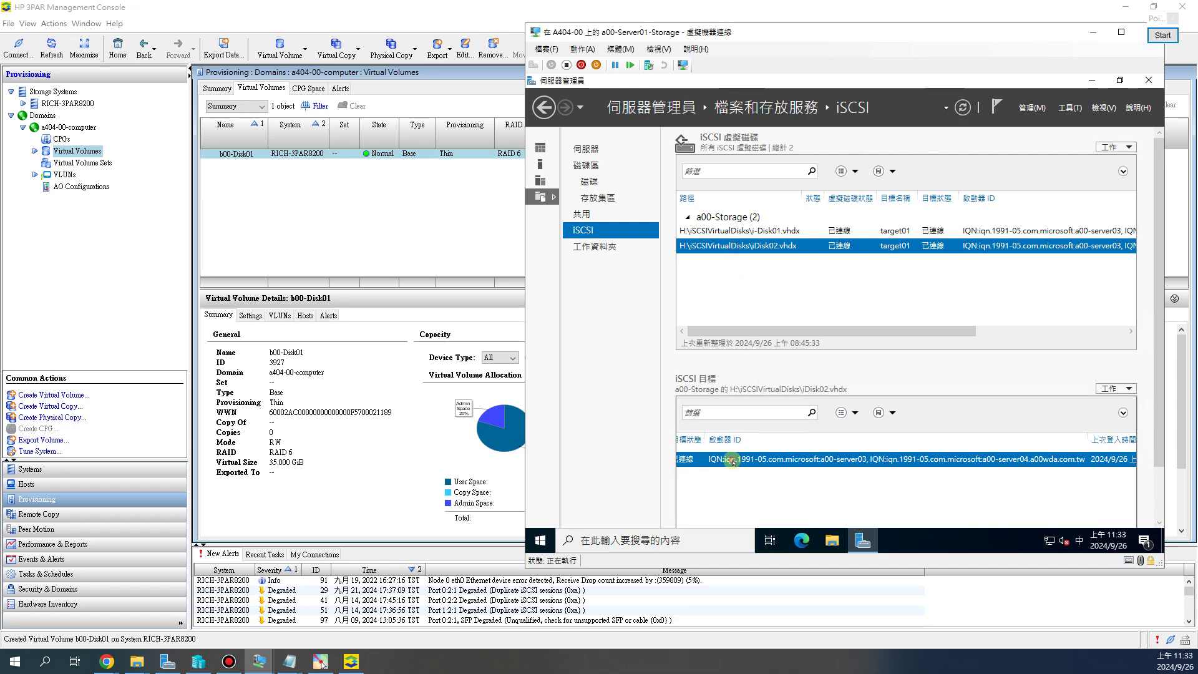
click(383, 229)
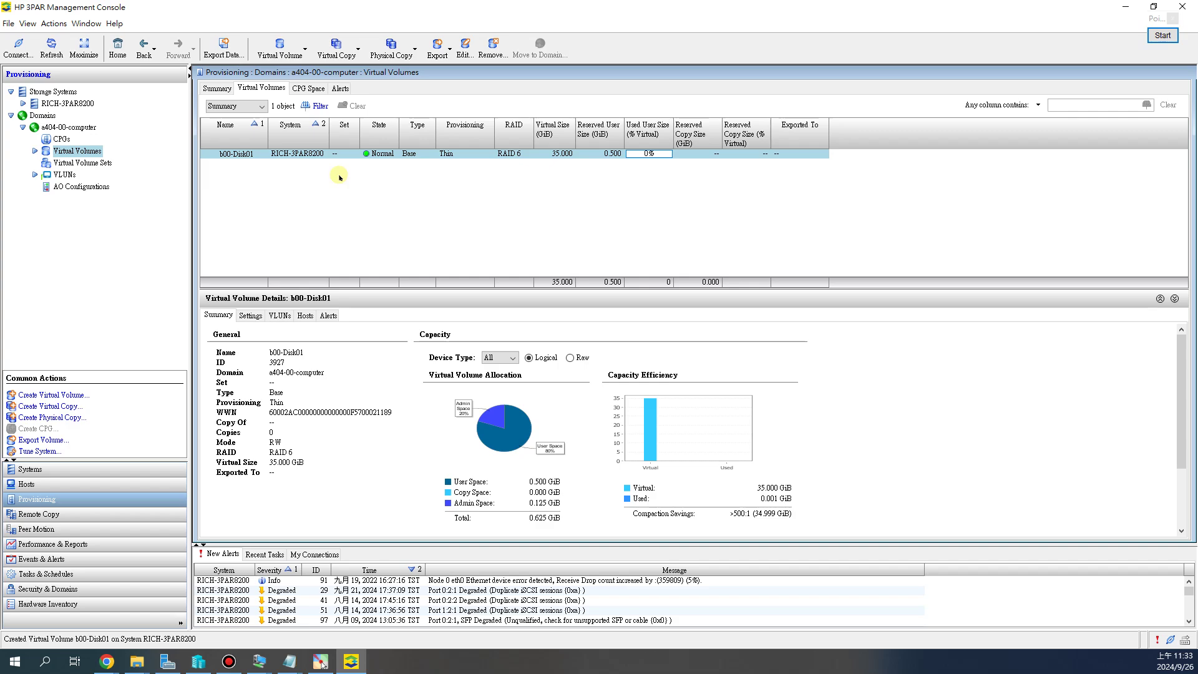
click(259, 661)
click(332, 636)
click(710, 246)
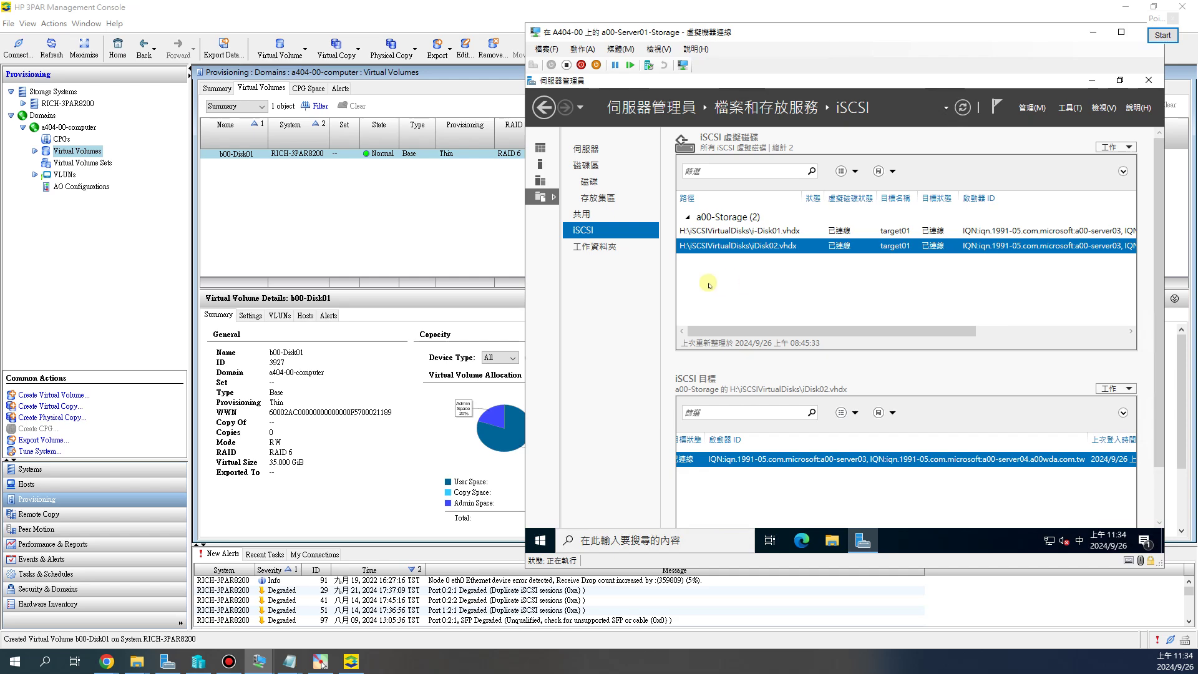
click(1093, 32)
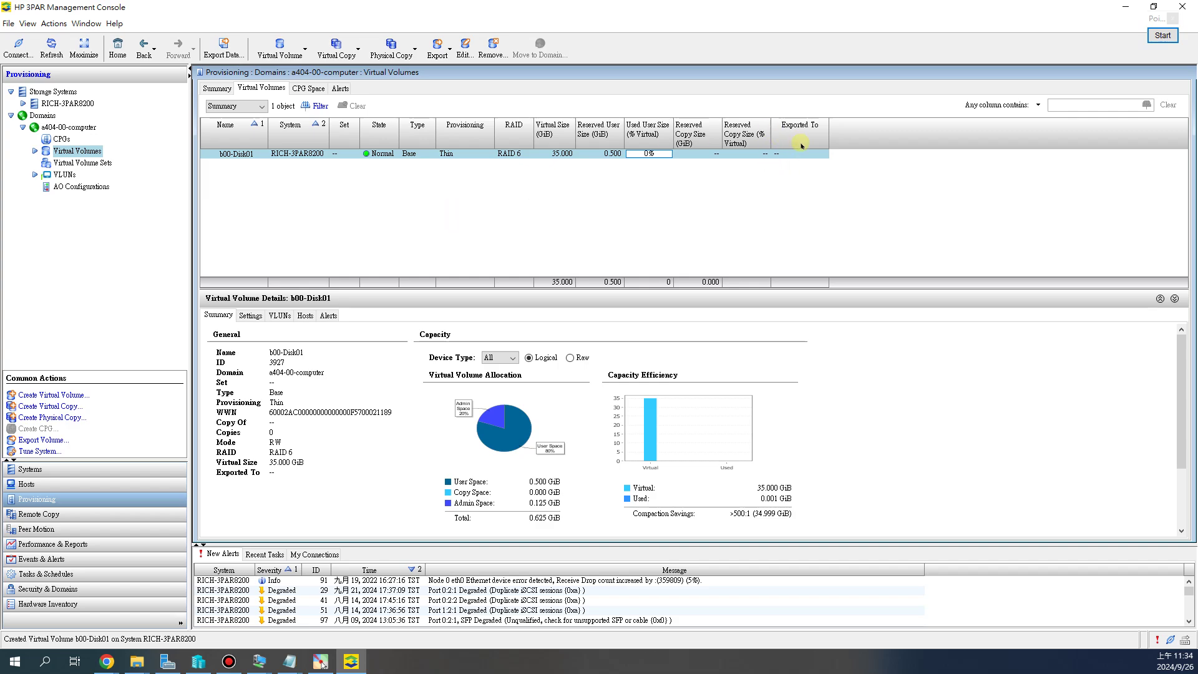
Set up an export of volume b00-Disk01 to host a404-00 with an automatic LUN value.
right_click(275, 155)
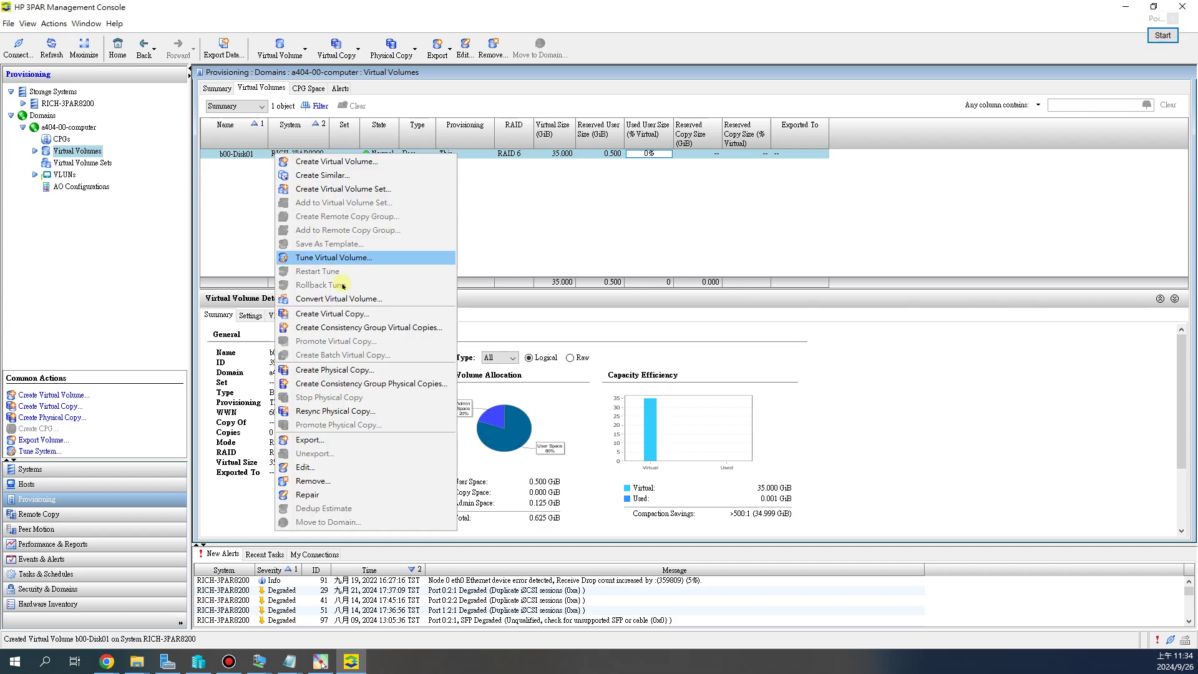
click(339, 440)
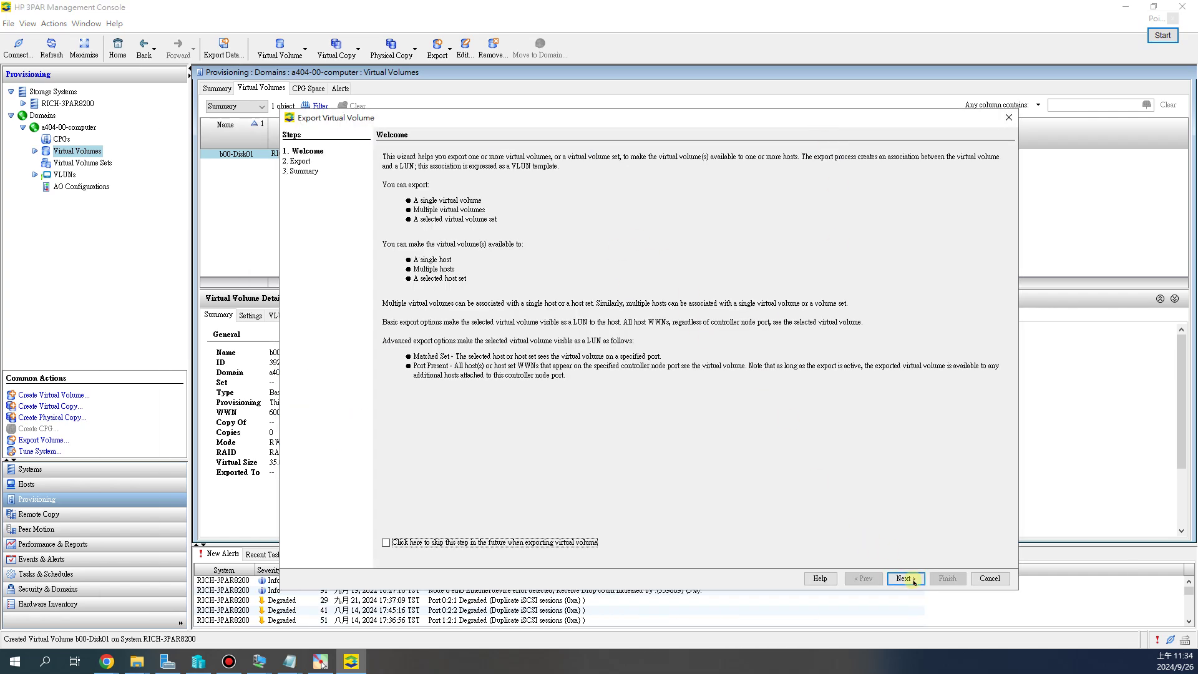
click(908, 579)
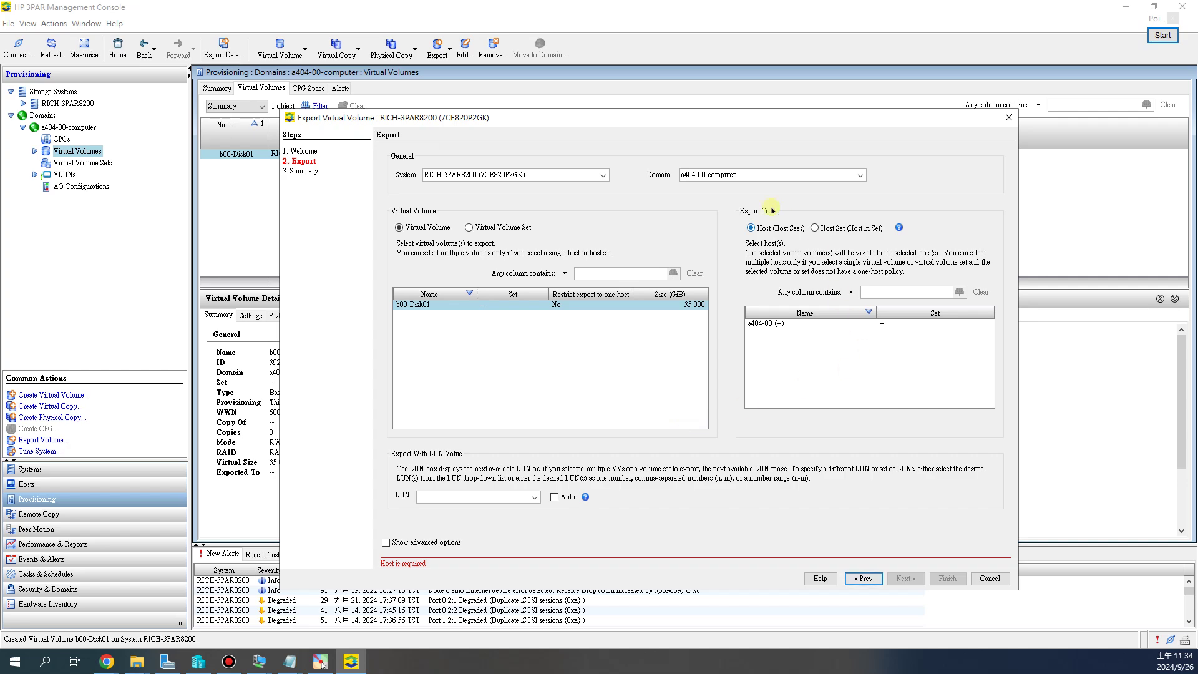
click(759, 324)
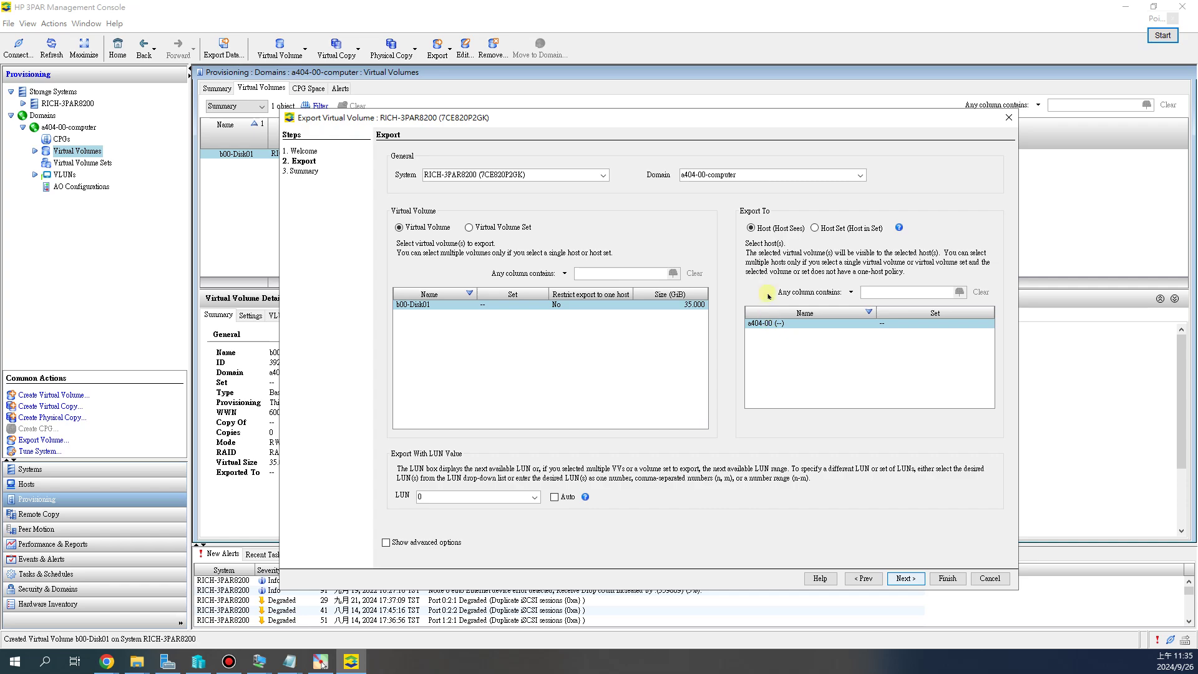
click(763, 232)
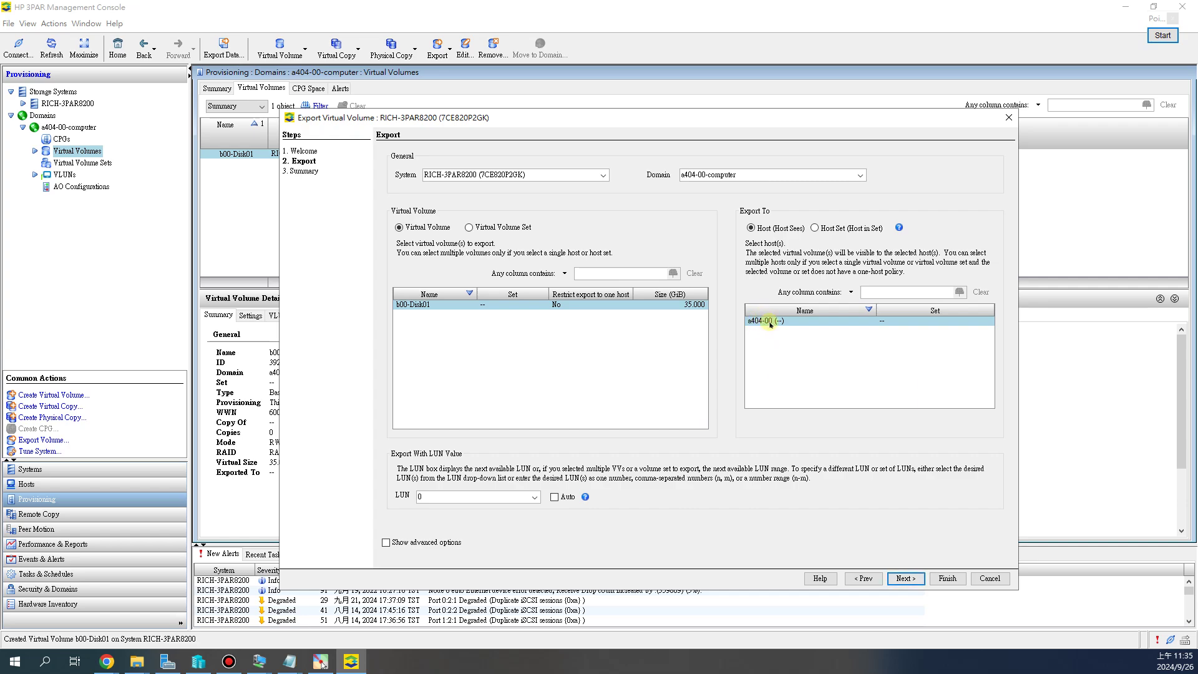
mouse_move(771, 324)
click(554, 497)
Switch to the a00-Server01-Storage virtual machine, widen its window and examine the iSCSI virtual disks' sizes, initiators and target details.
click(261, 661)
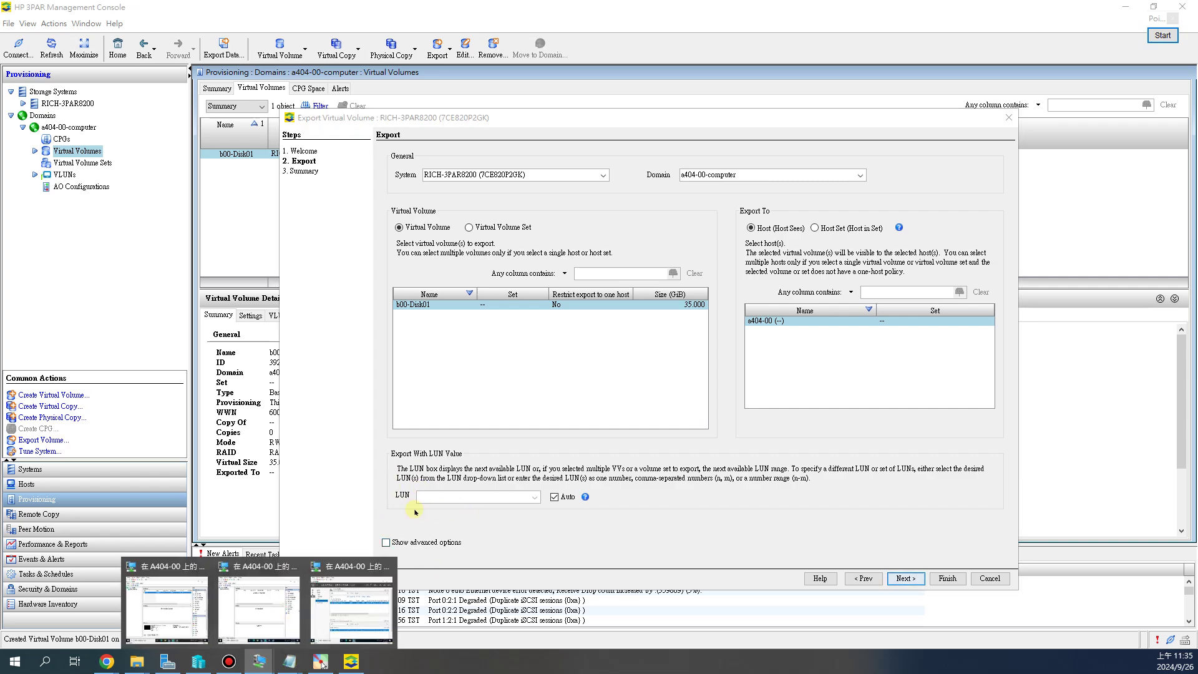
click(335, 611)
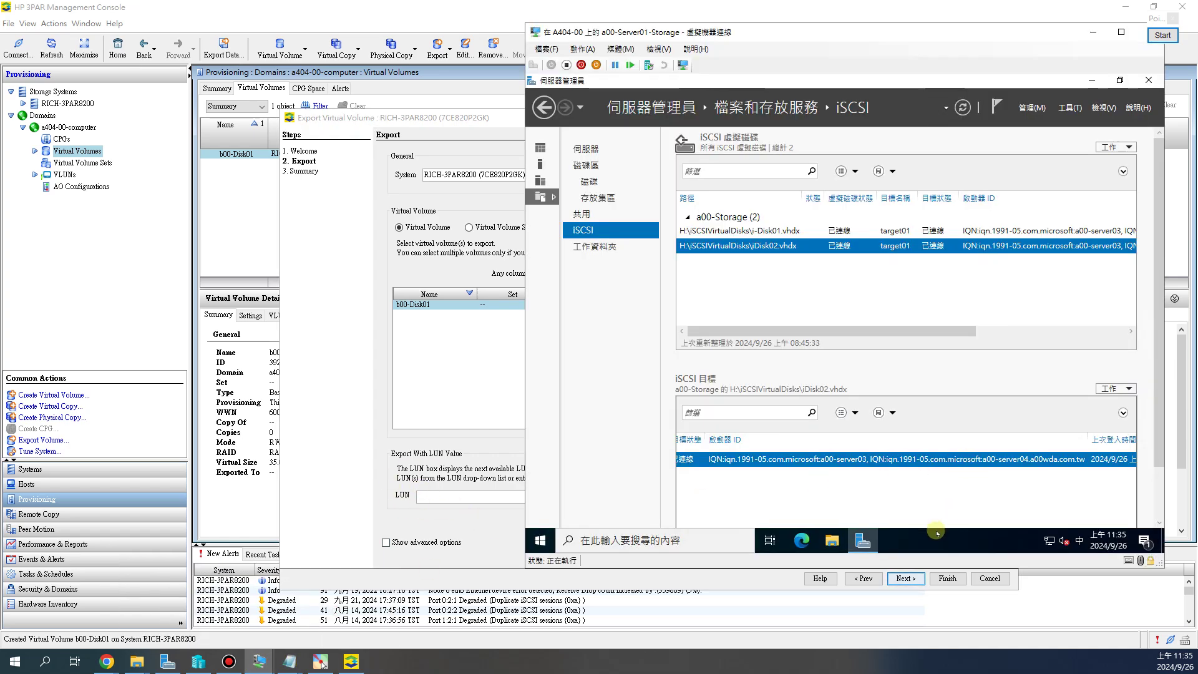
drag(987, 37, 801, 38)
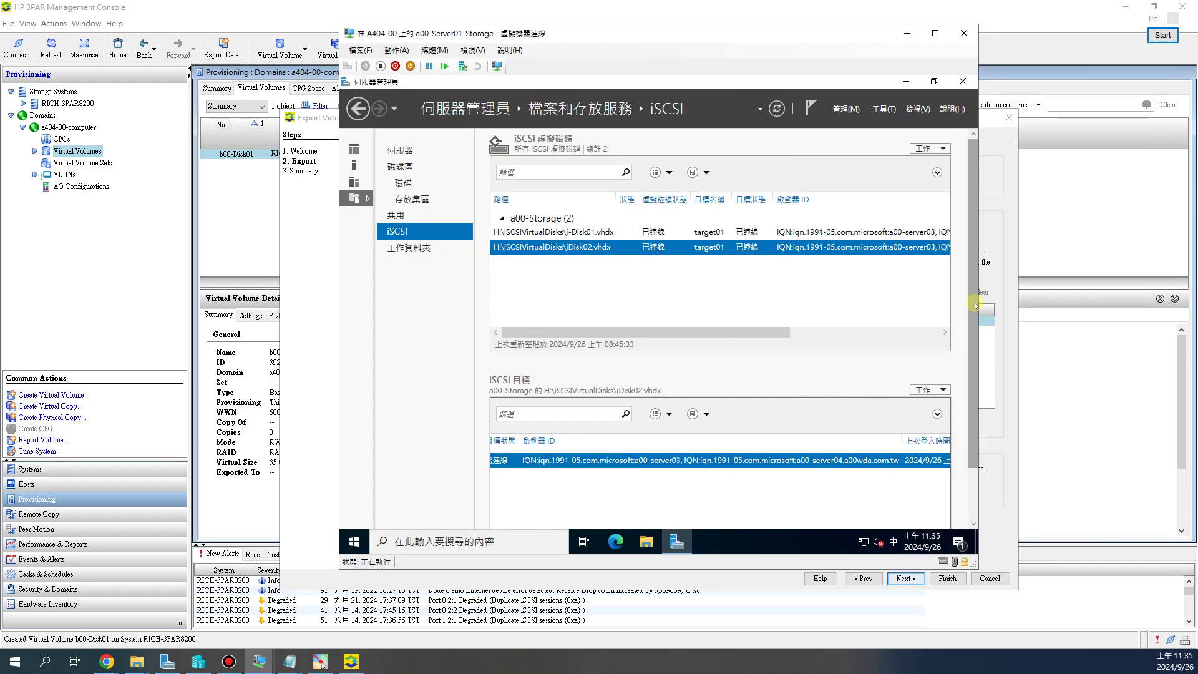
drag(979, 310, 1086, 312)
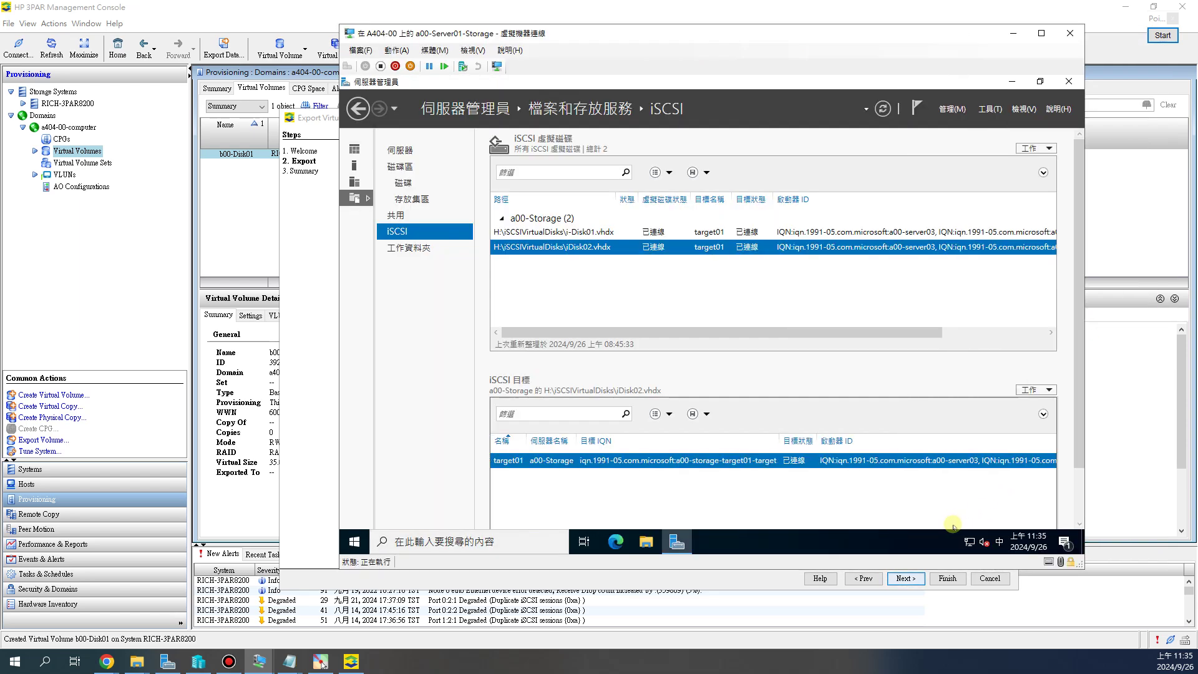
drag(894, 332, 1027, 332)
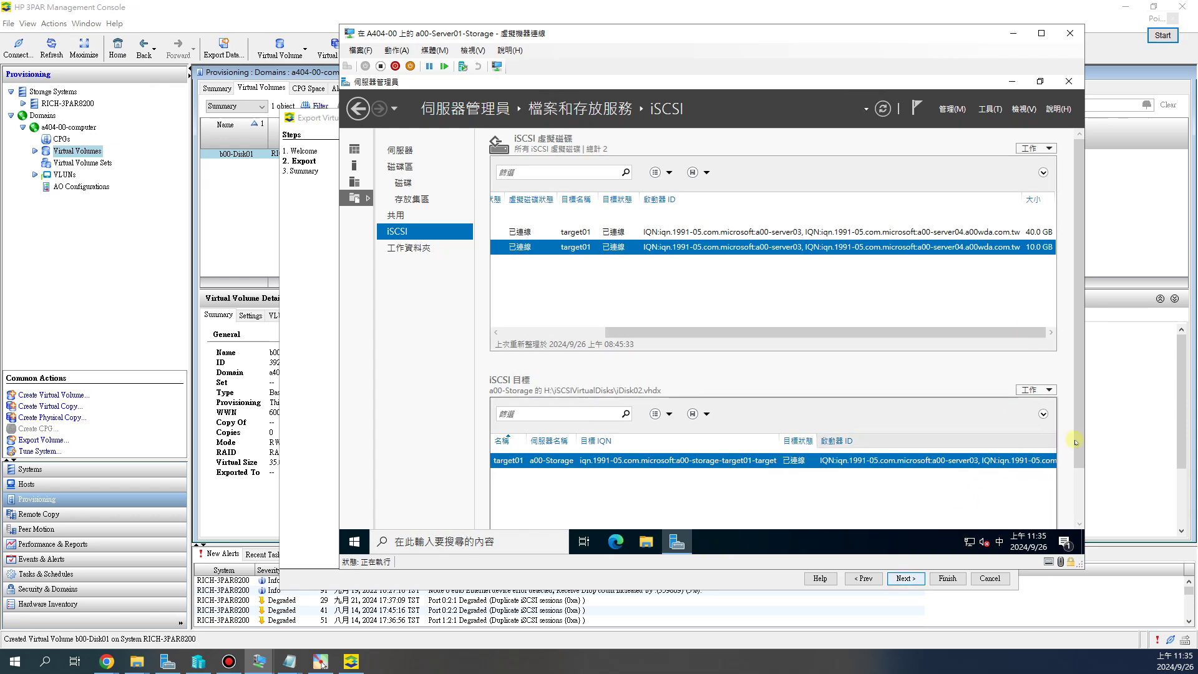
scroll(996, 515, down, 2)
click(960, 506)
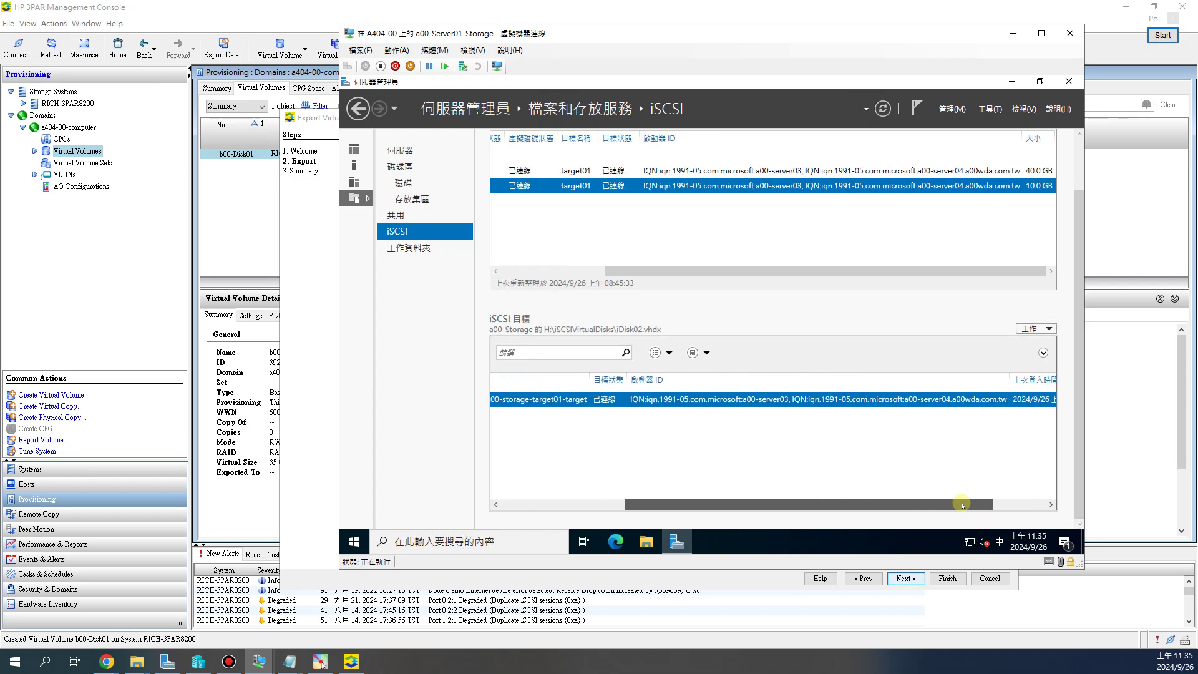
click(1052, 504)
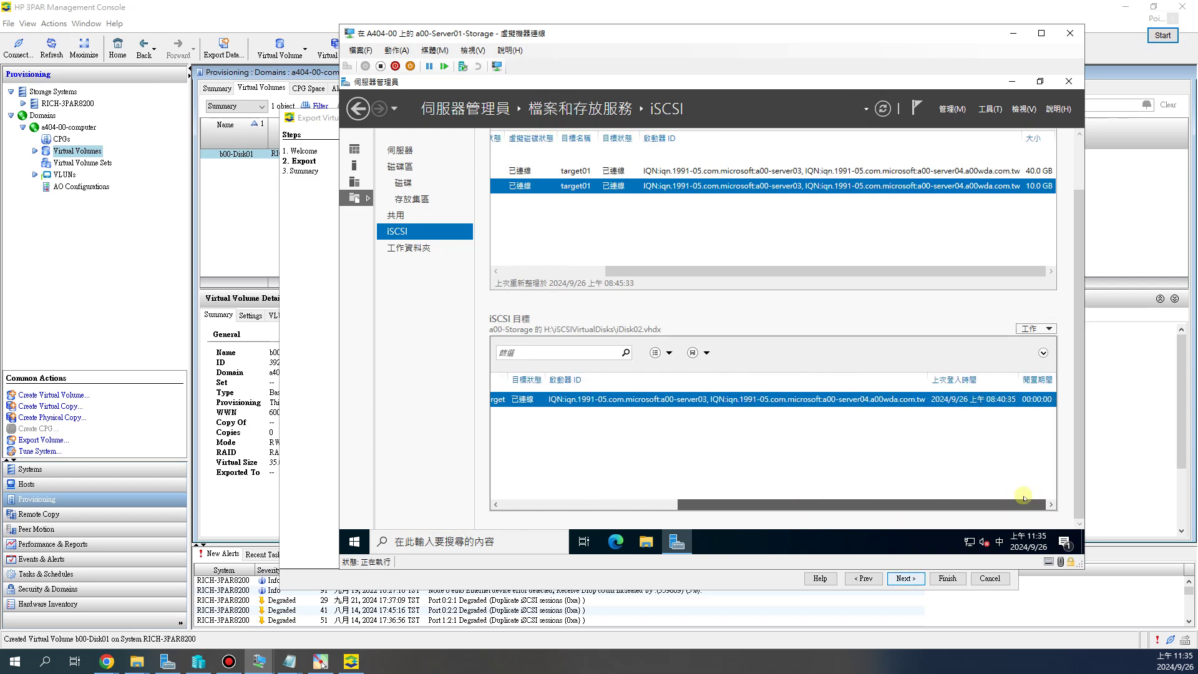
drag(1027, 504, 717, 505)
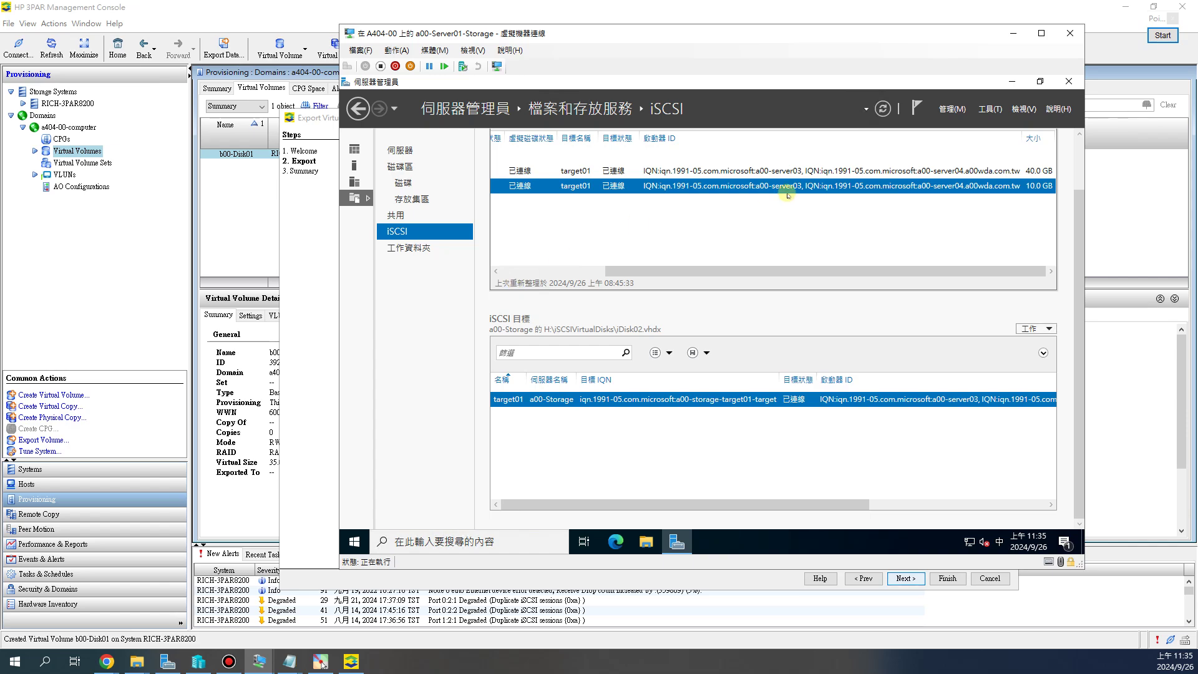
drag(789, 272, 647, 273)
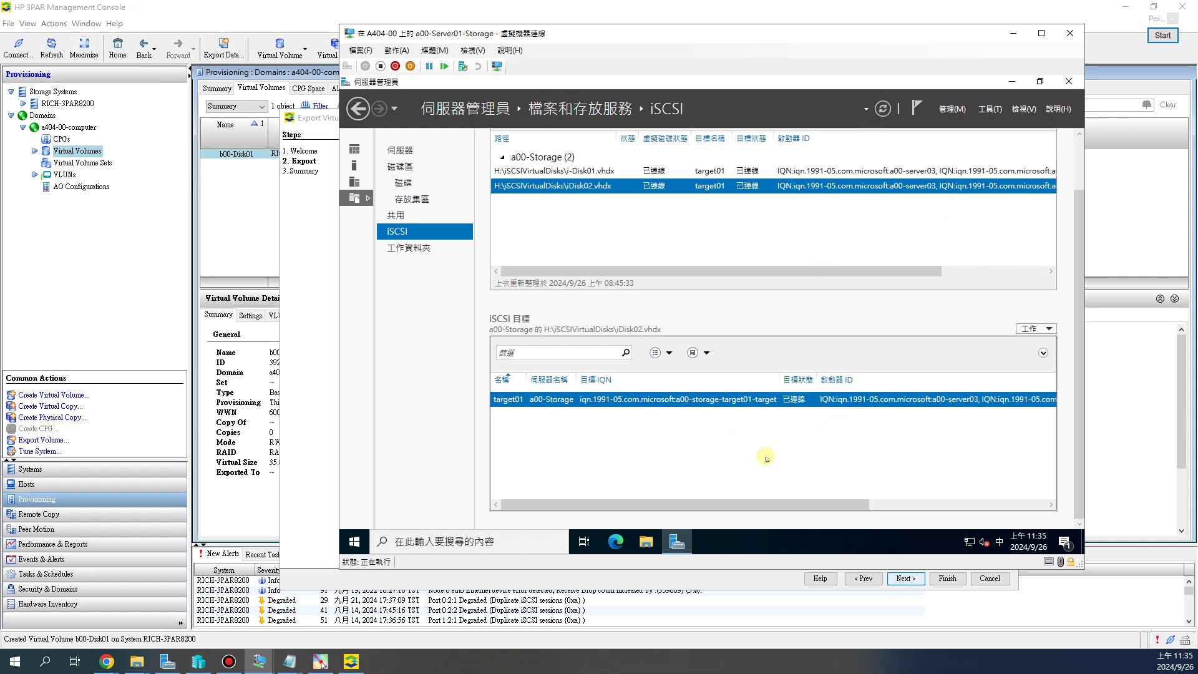
Examine the storage pool pool01 with its virtual and physical disks, and the server's disk list including vDisk01.
click(409, 199)
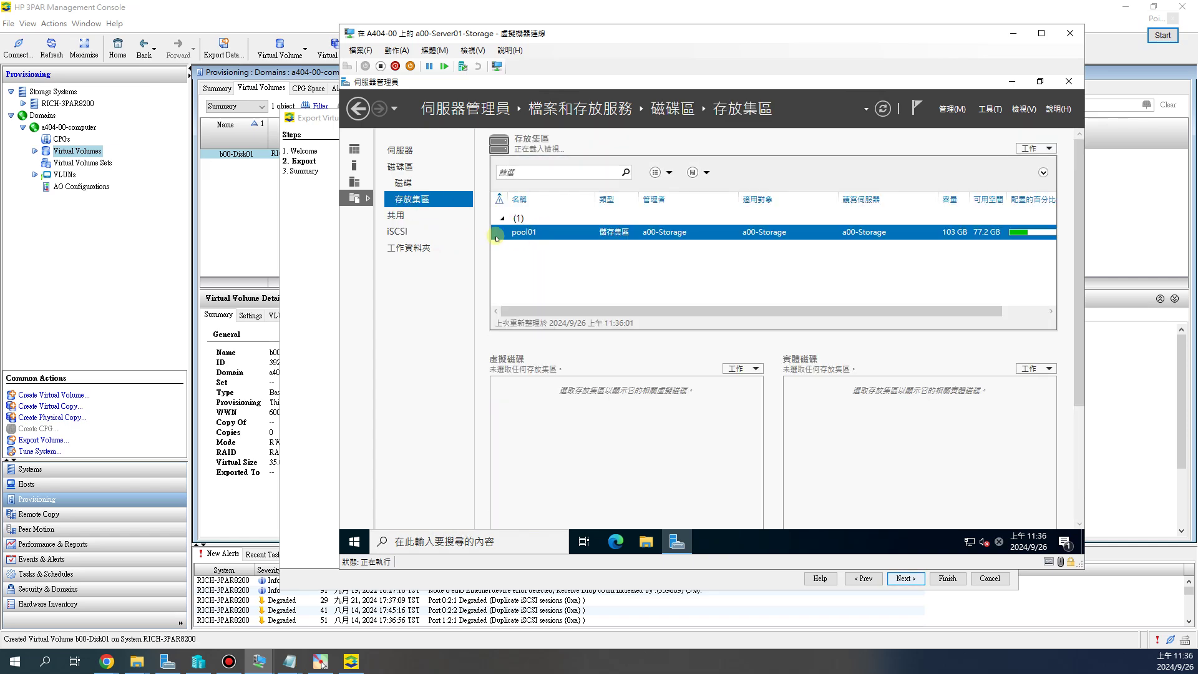
drag(738, 304, 589, 294)
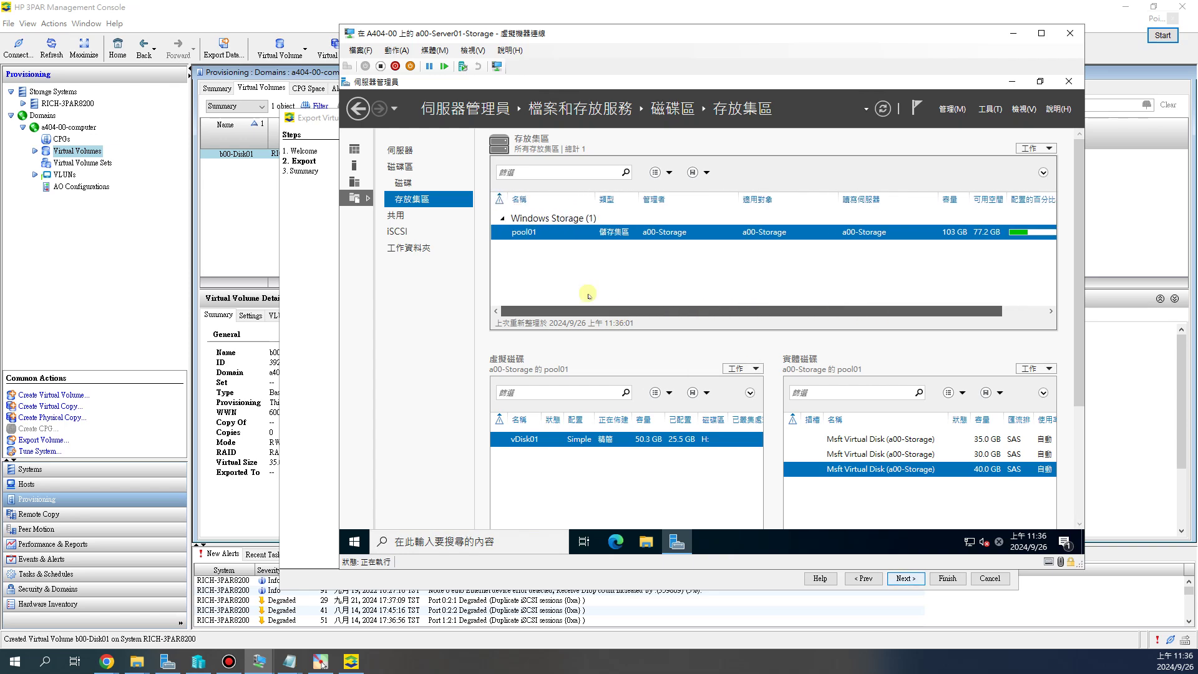
click(403, 183)
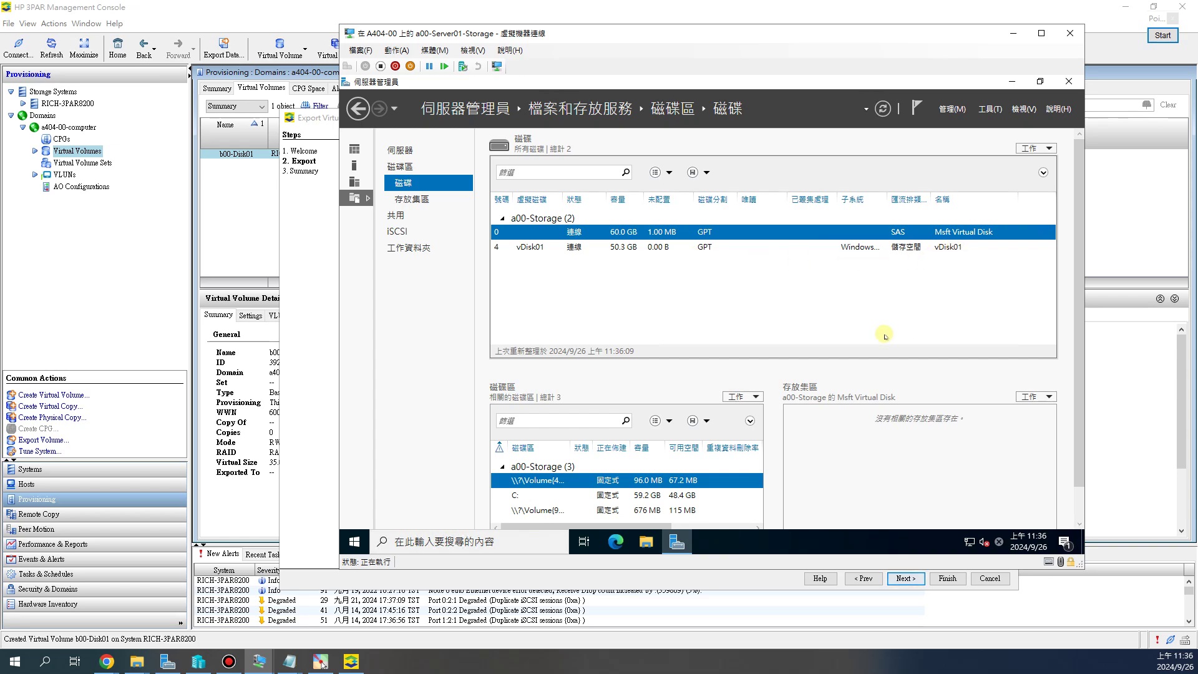
click(659, 250)
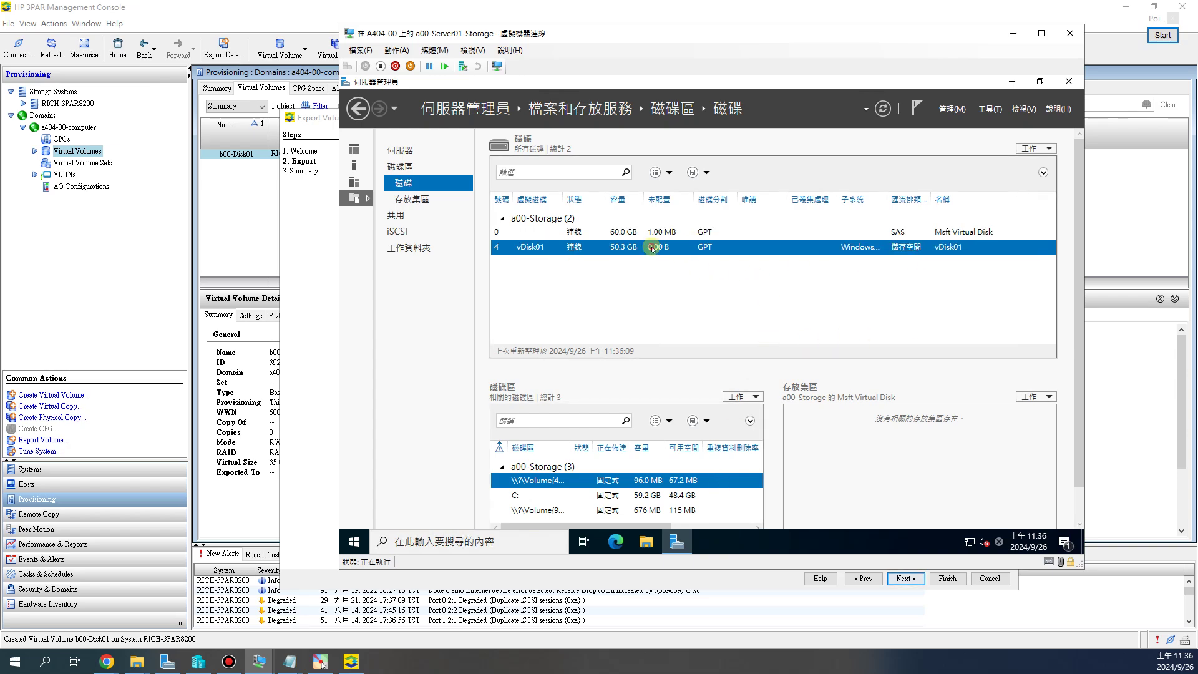
click(400, 200)
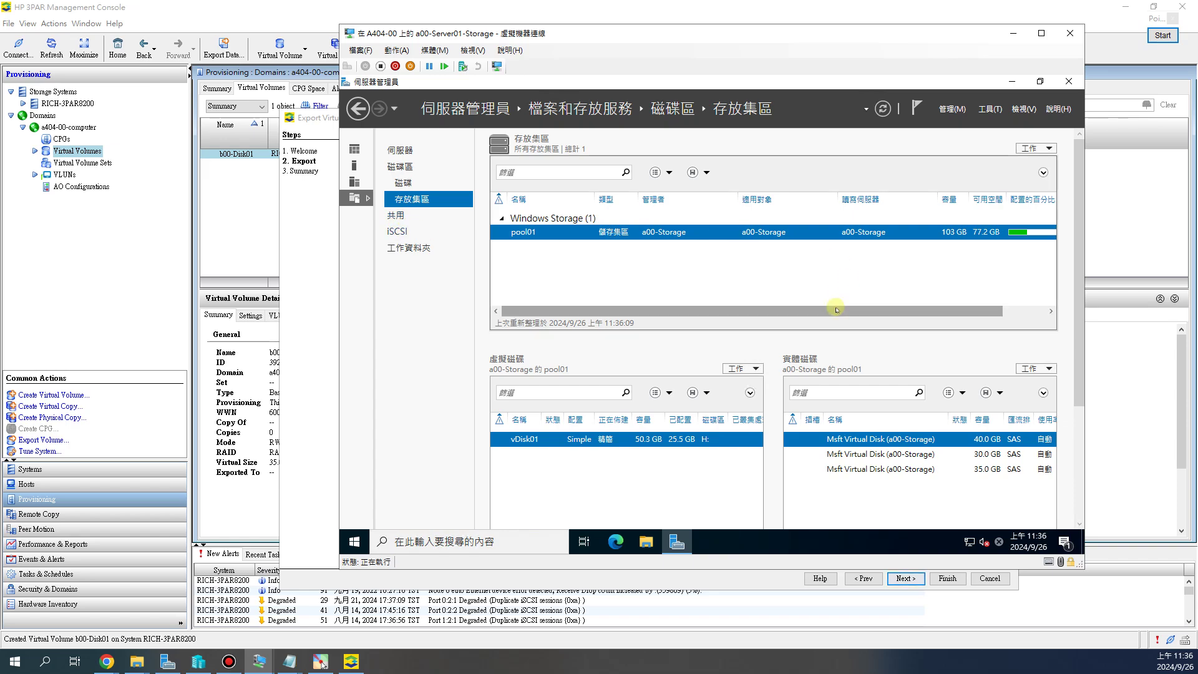
drag(837, 311, 957, 314)
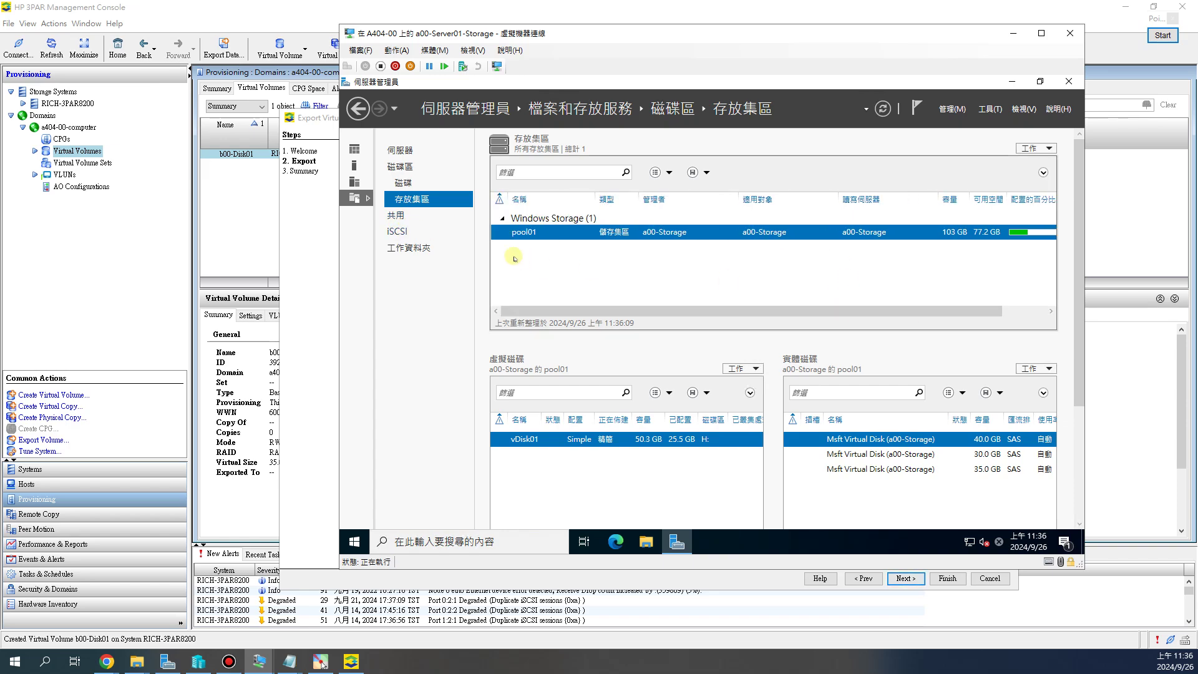
Return to the iSCSI virtual disks, check their sizes and select i-Disk01.vhdx.
click(397, 231)
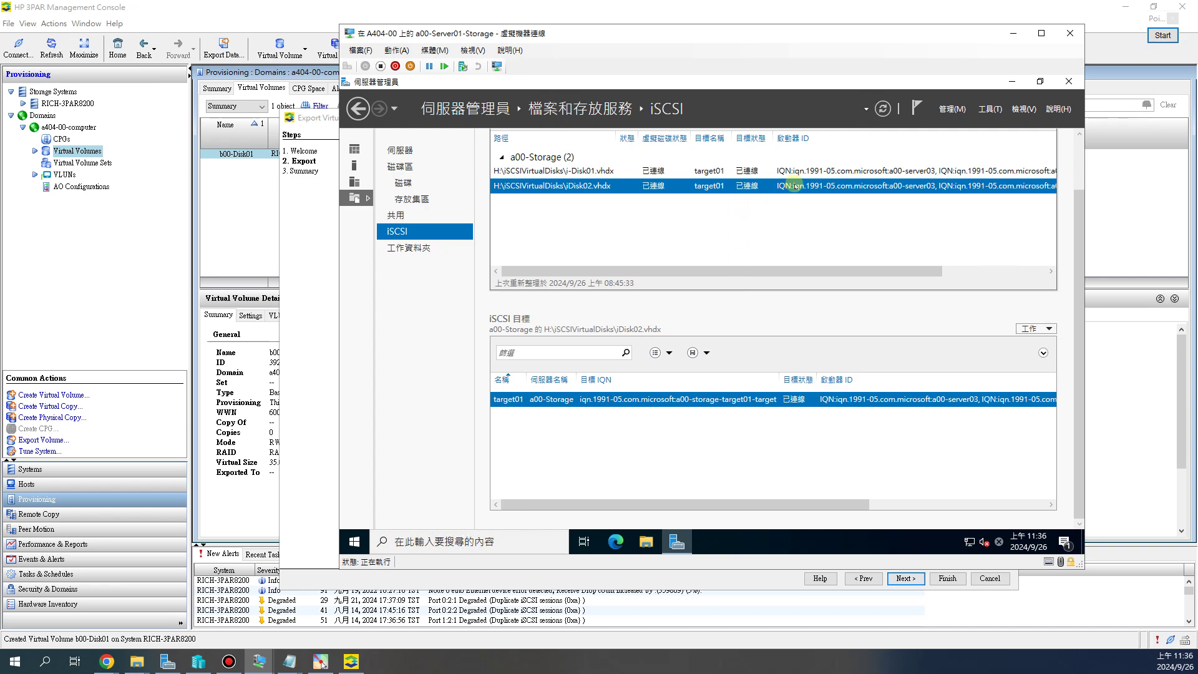
drag(762, 275, 906, 279)
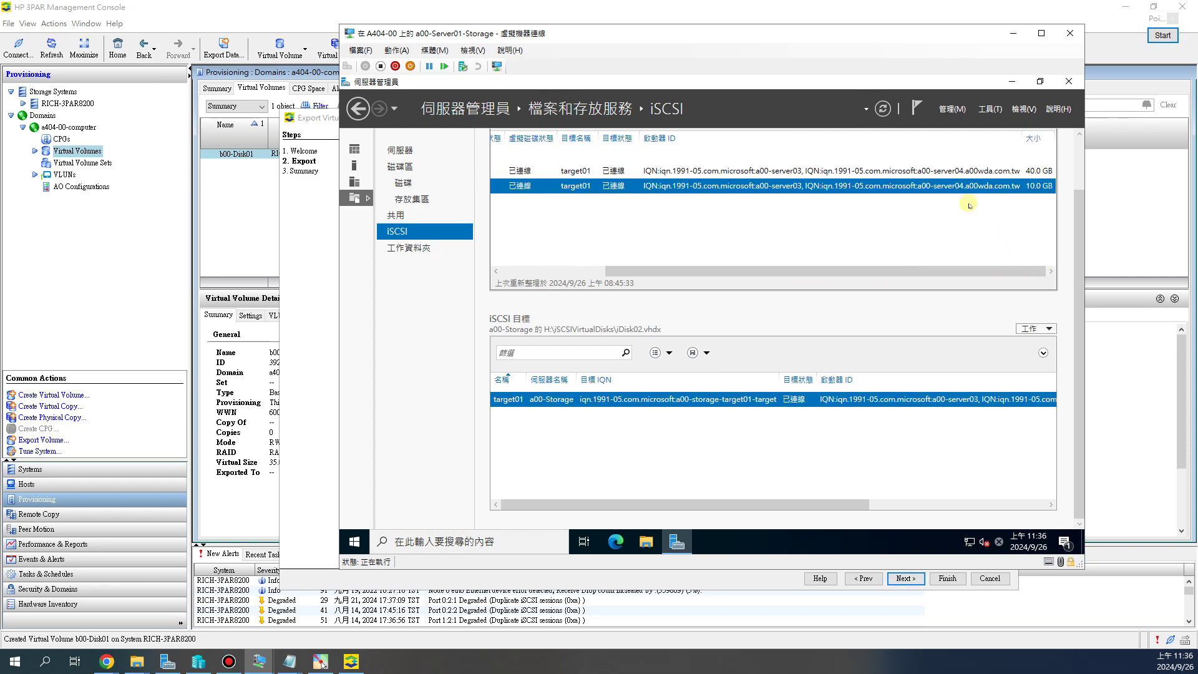
click(960, 170)
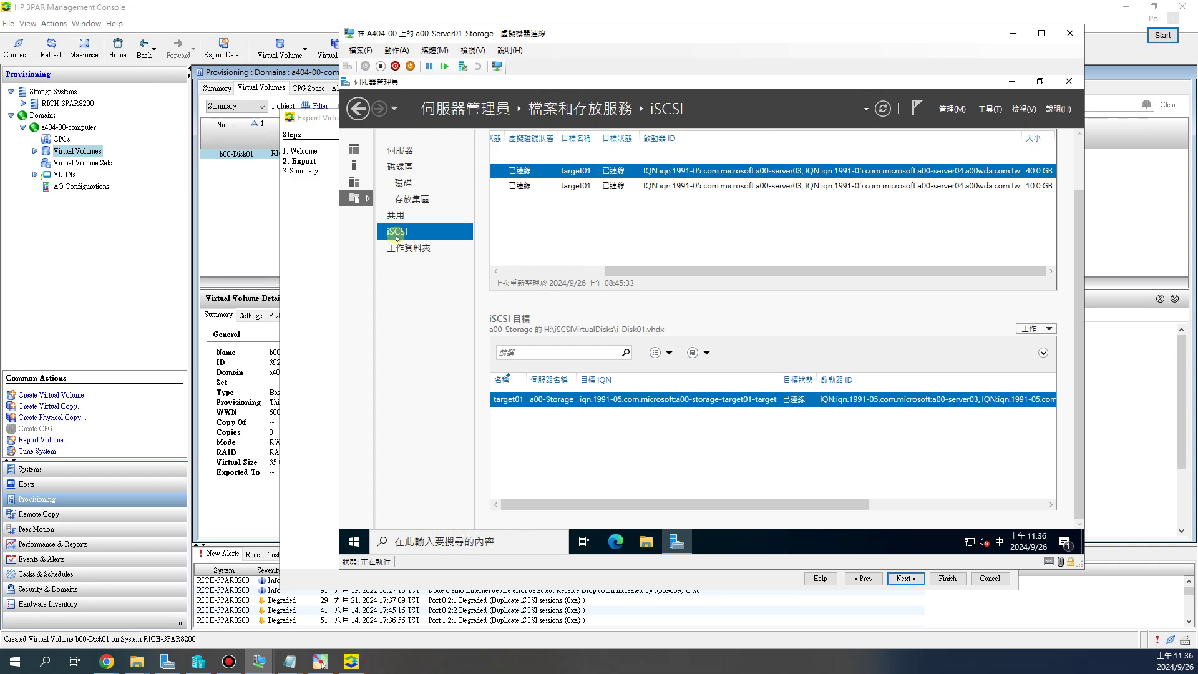
Examine the general properties and initiator list of iSCSI target target01, then close them without changes.
right_click(717, 404)
click(751, 445)
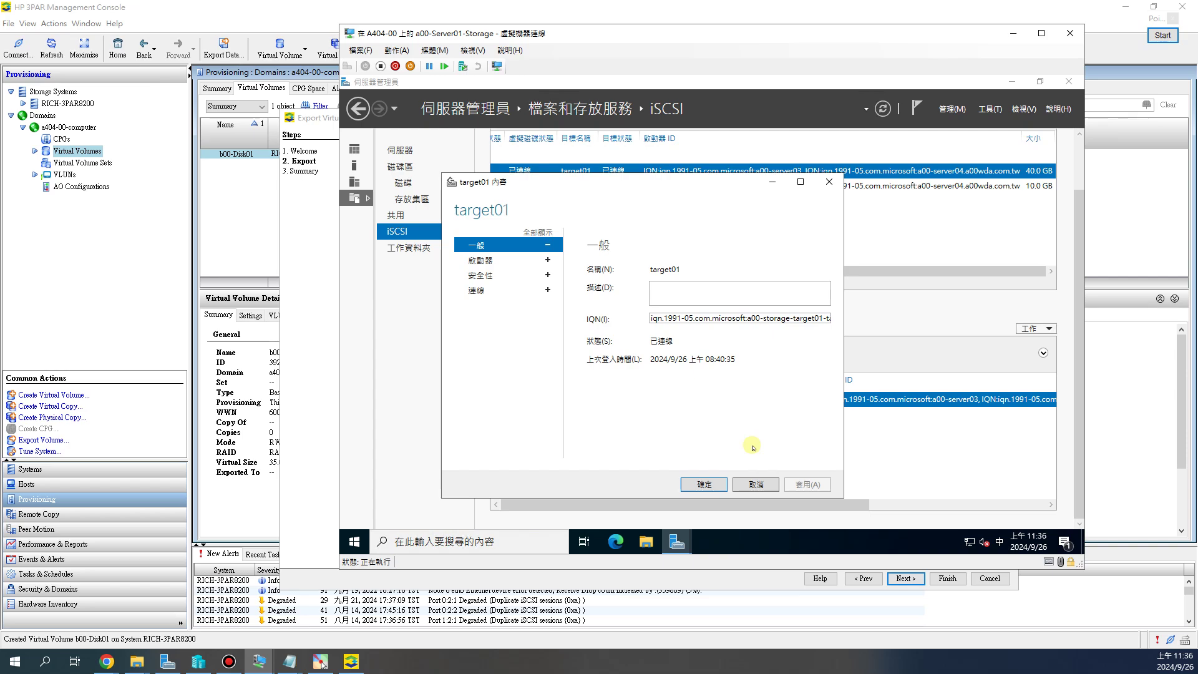
click(486, 261)
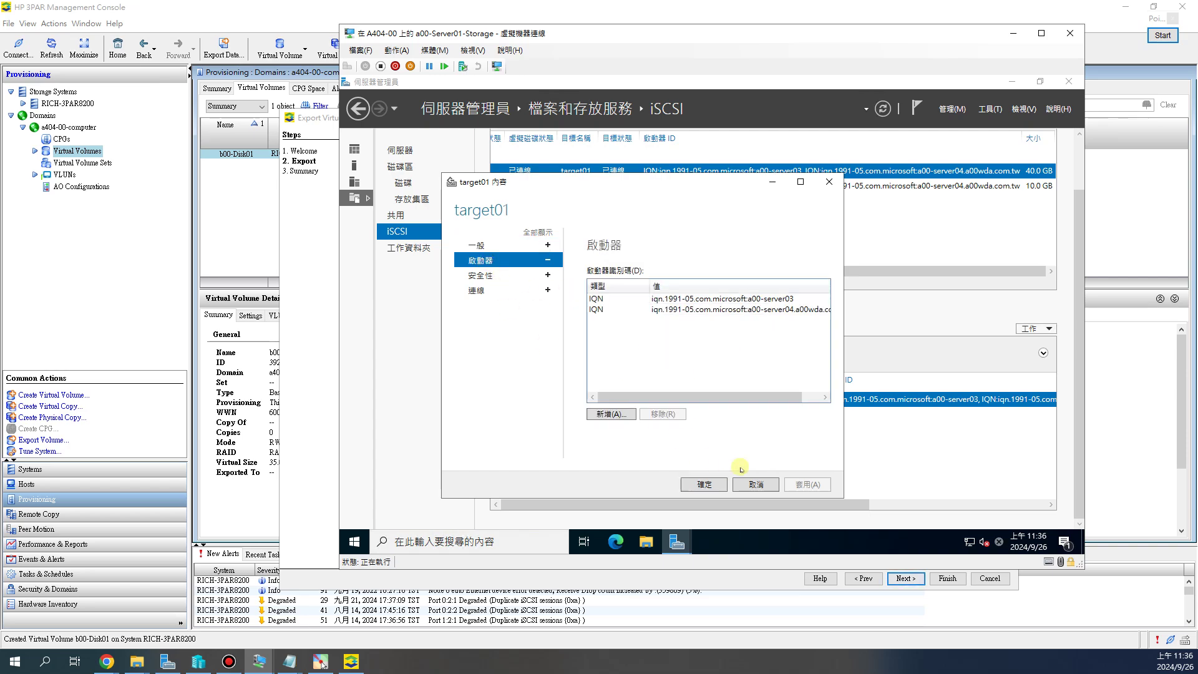
click(756, 485)
Examine the properties of the iSCSI virtual disk iDisk02.vhdx, then show the disk list from its path column.
click(669, 186)
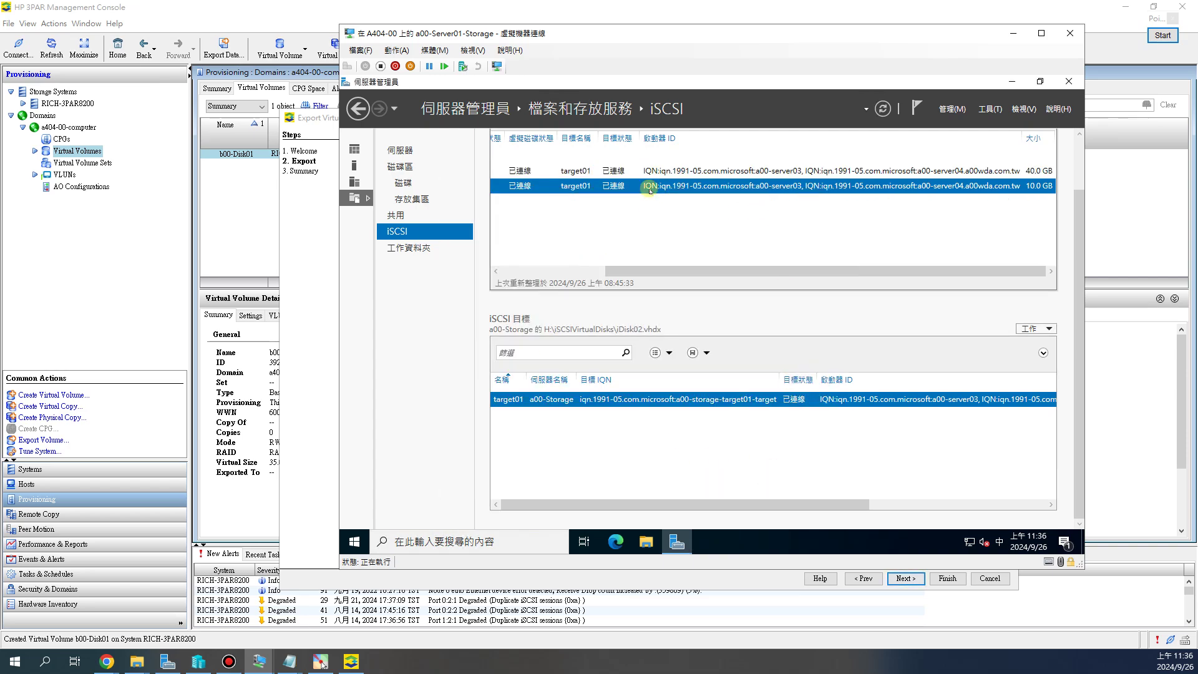
drag(687, 272, 561, 272)
drag(1079, 239, 1072, 190)
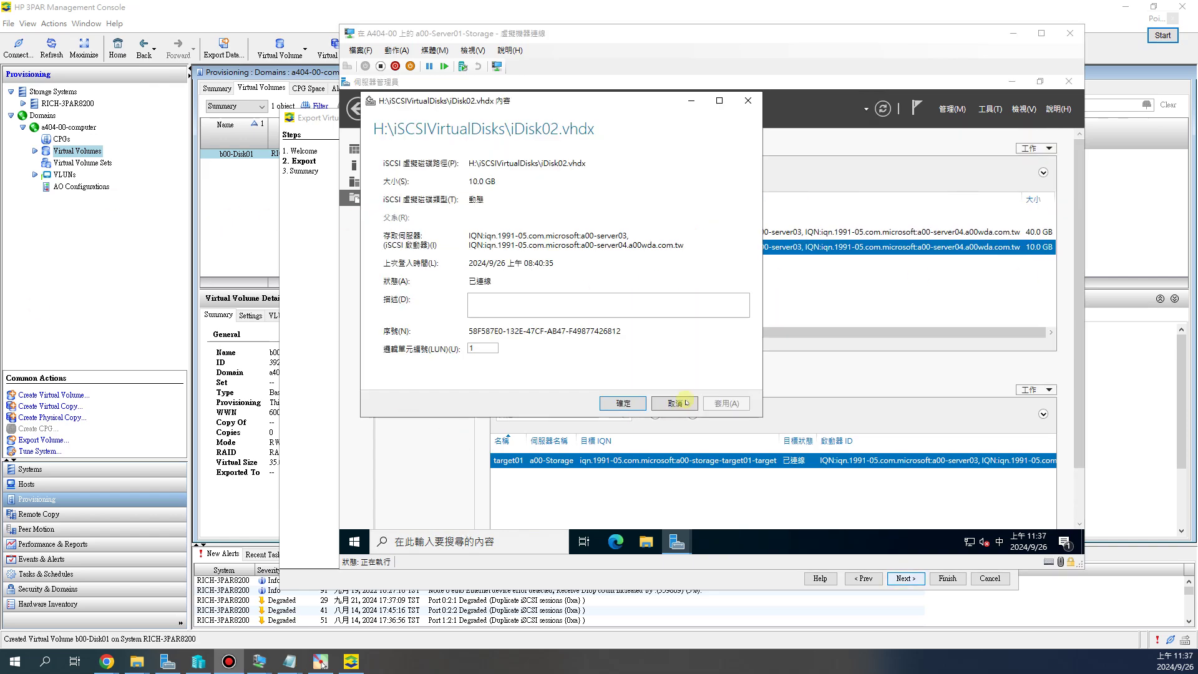
click(686, 403)
drag(618, 333, 514, 332)
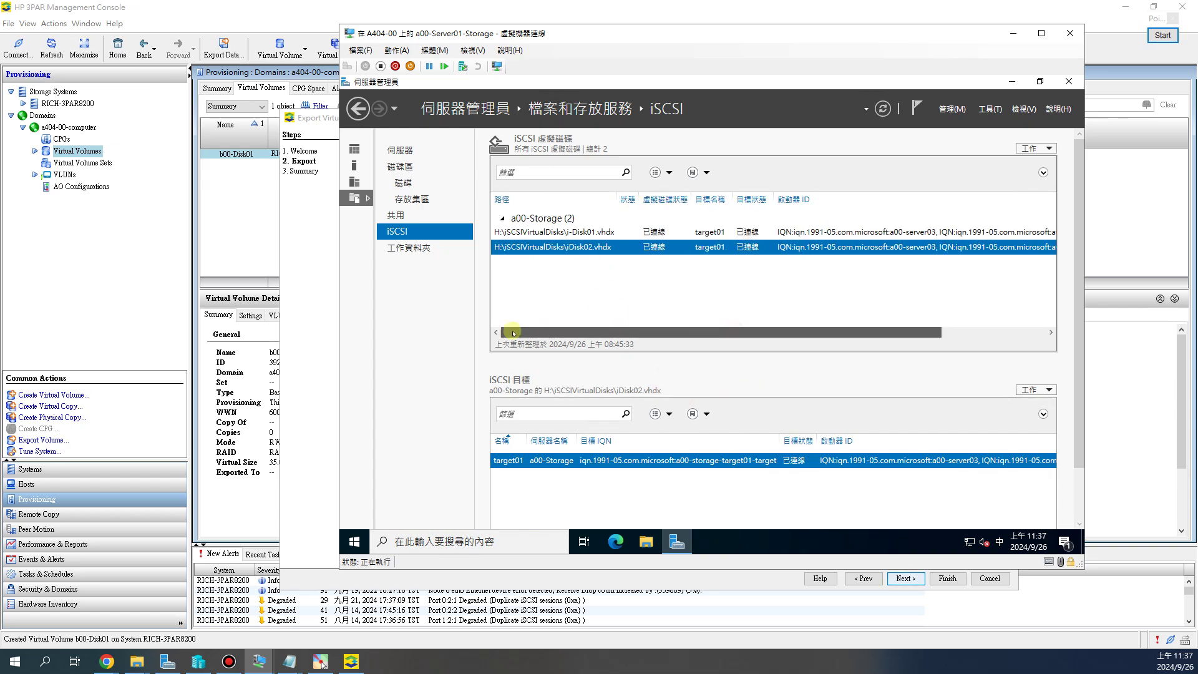
Examine the properties of the iSCSI virtual disk i-Disk01.vhdx, including its logical unit number, and close them unchanged.
click(524, 232)
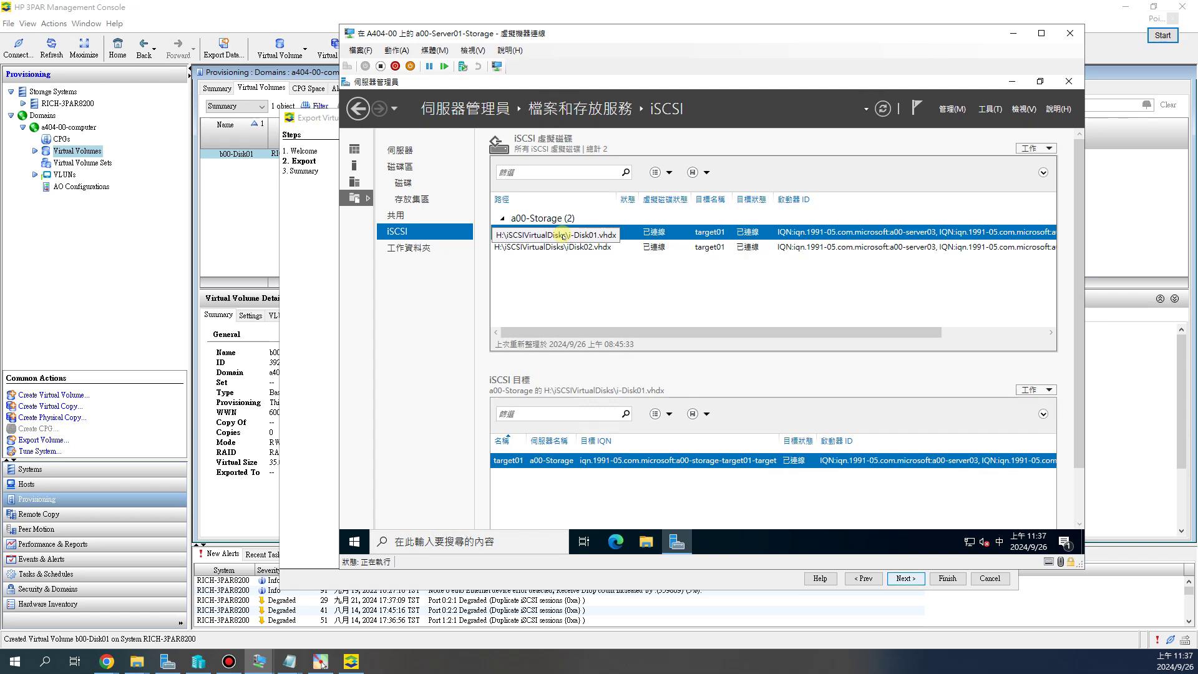
right_click(563, 235)
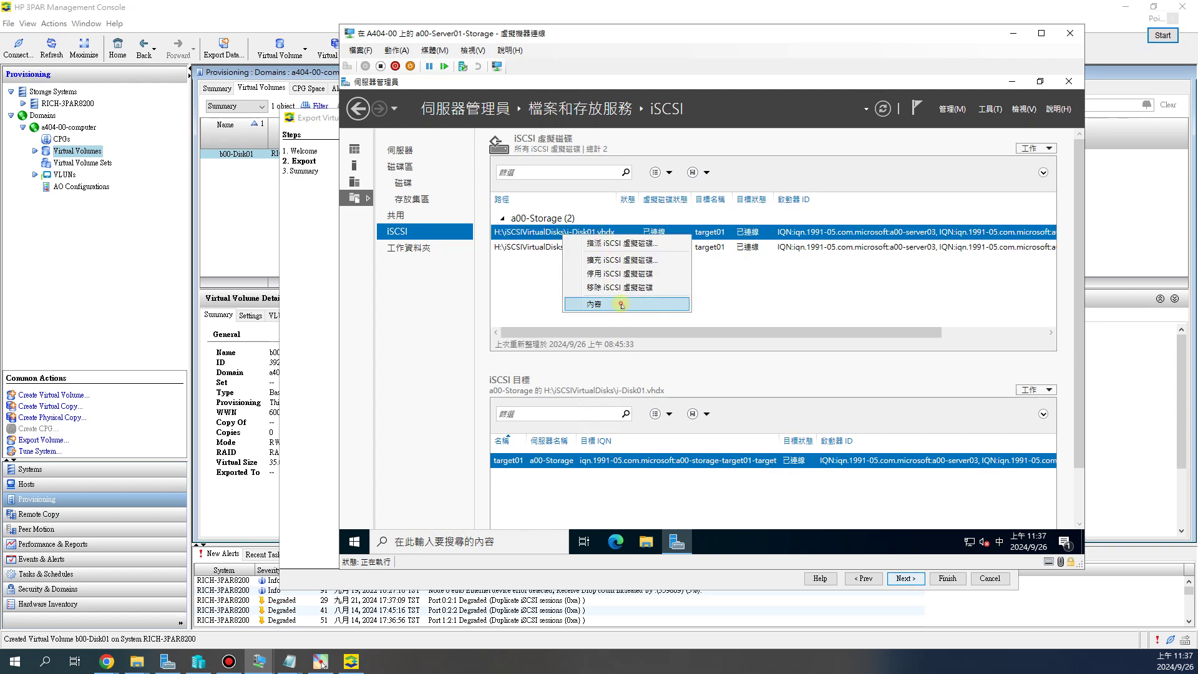
click(621, 309)
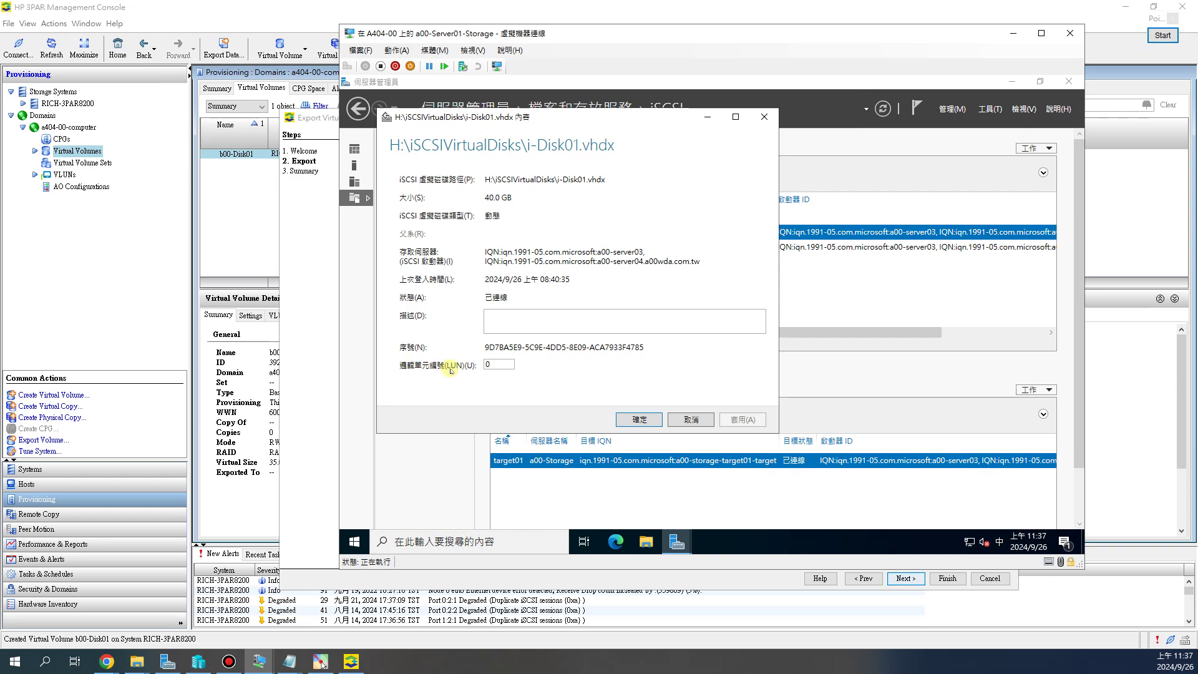
key(Tab)
click(695, 420)
Check the logical unit number in the properties of iDisk02.vhdx and close them unchanged.
right_click(586, 248)
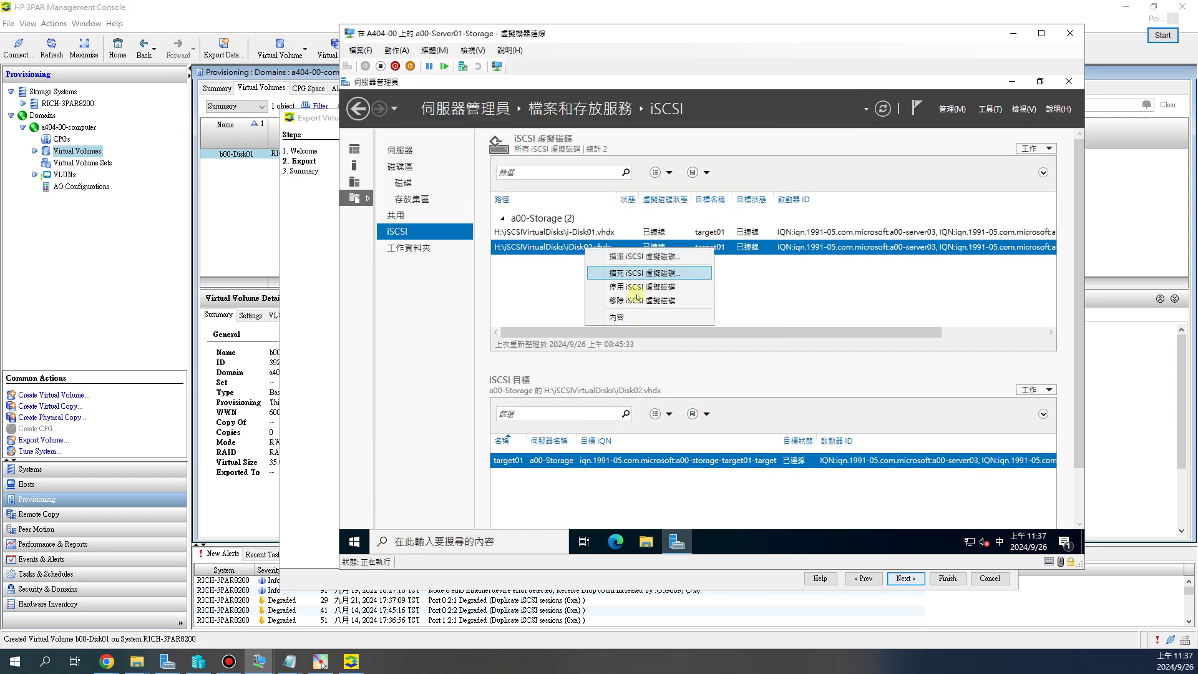
click(639, 317)
double_click(524, 381)
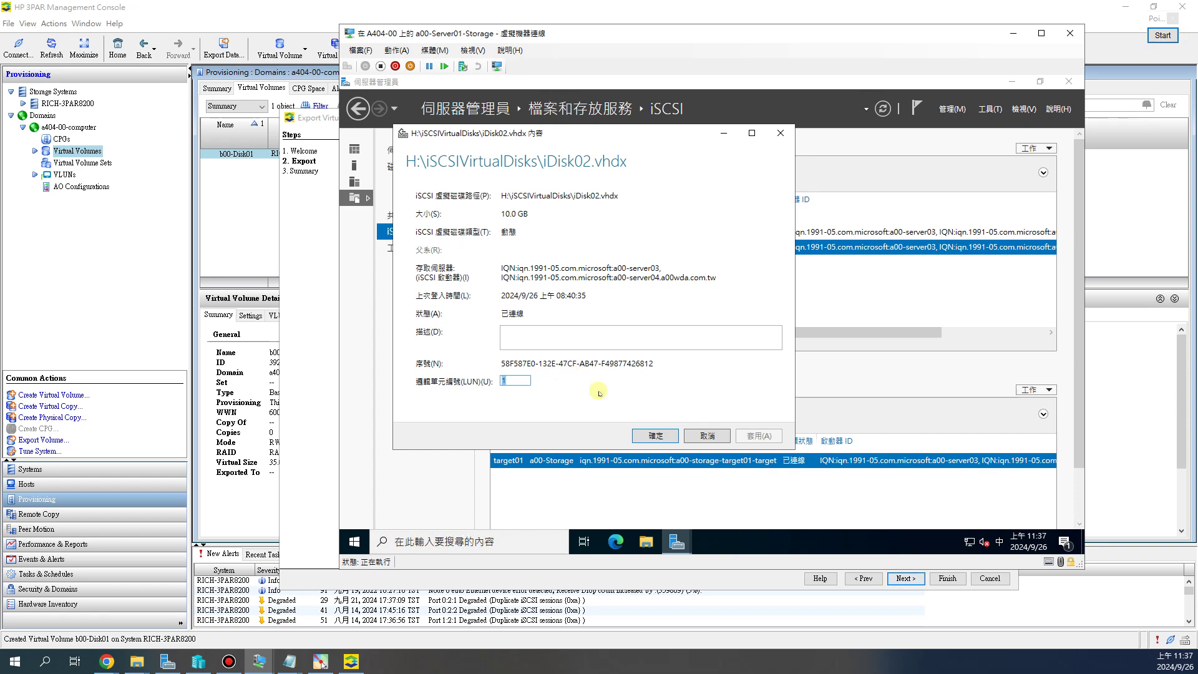
click(707, 436)
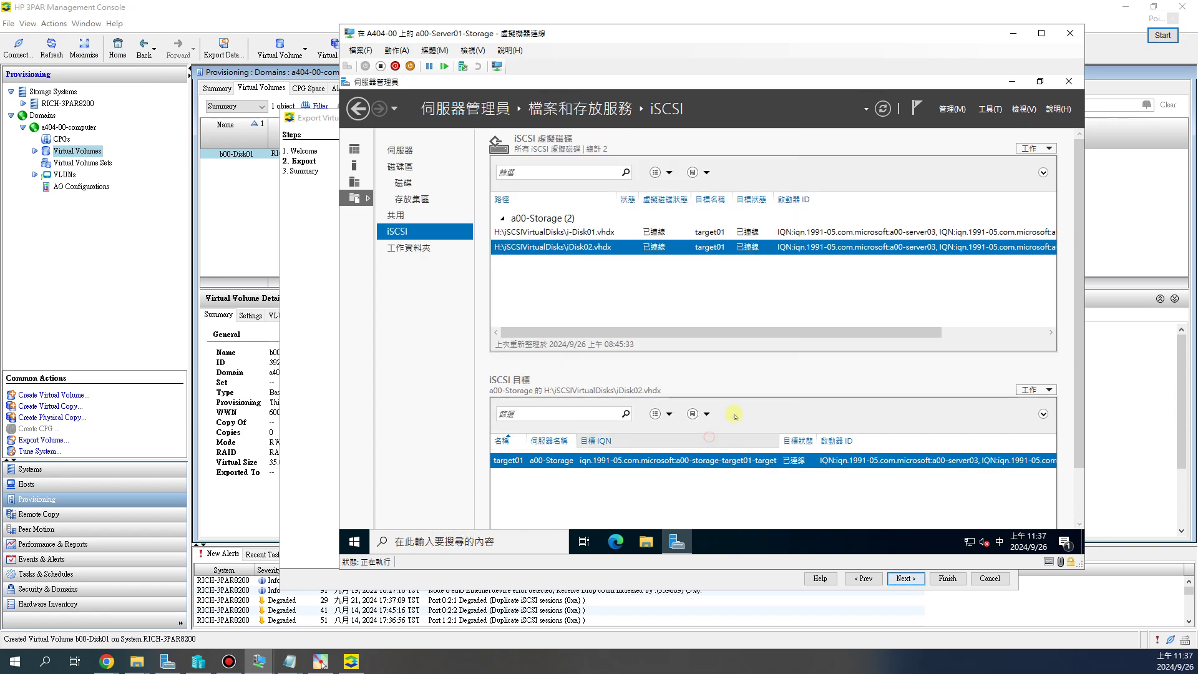
Return to the 3PAR Management Console and finish exporting b00-Disk01 to host a404-00, accepting that no active VLUNs are created.
click(1013, 33)
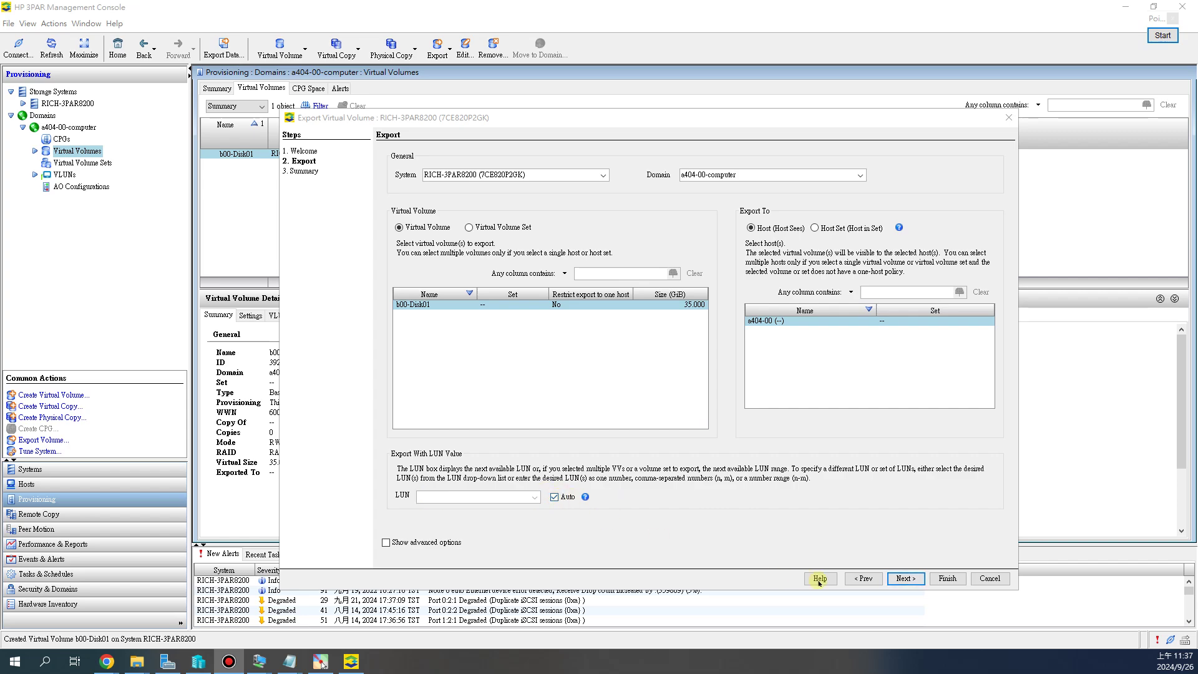
click(905, 579)
click(947, 578)
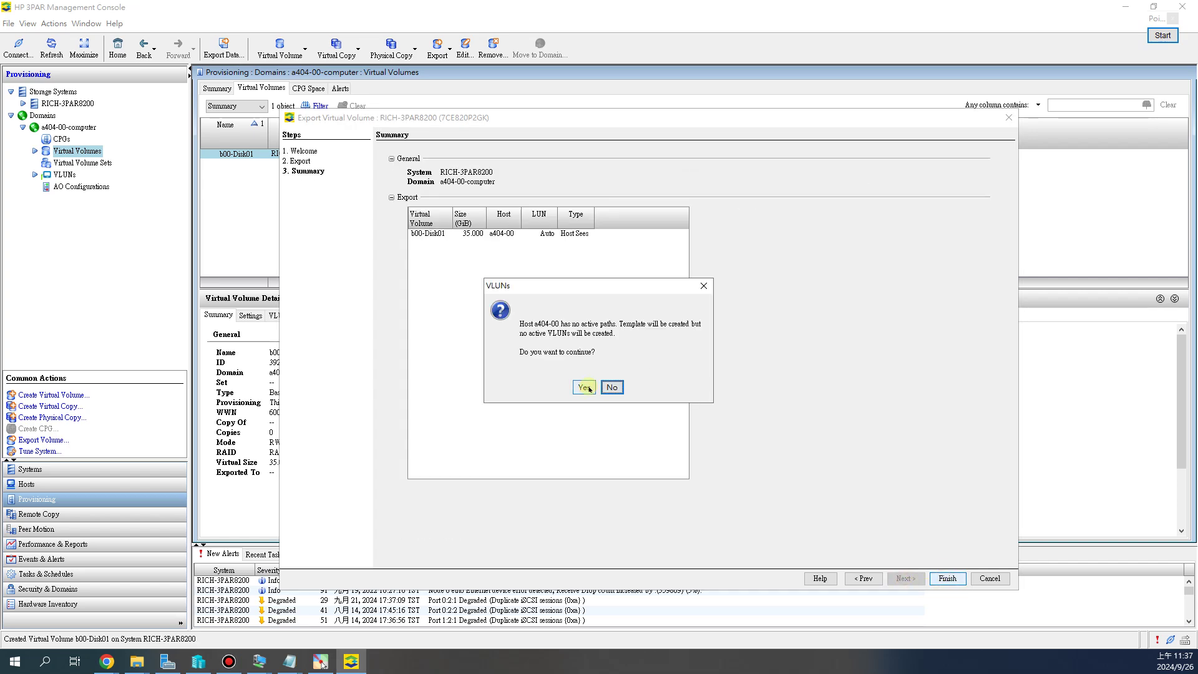
click(585, 388)
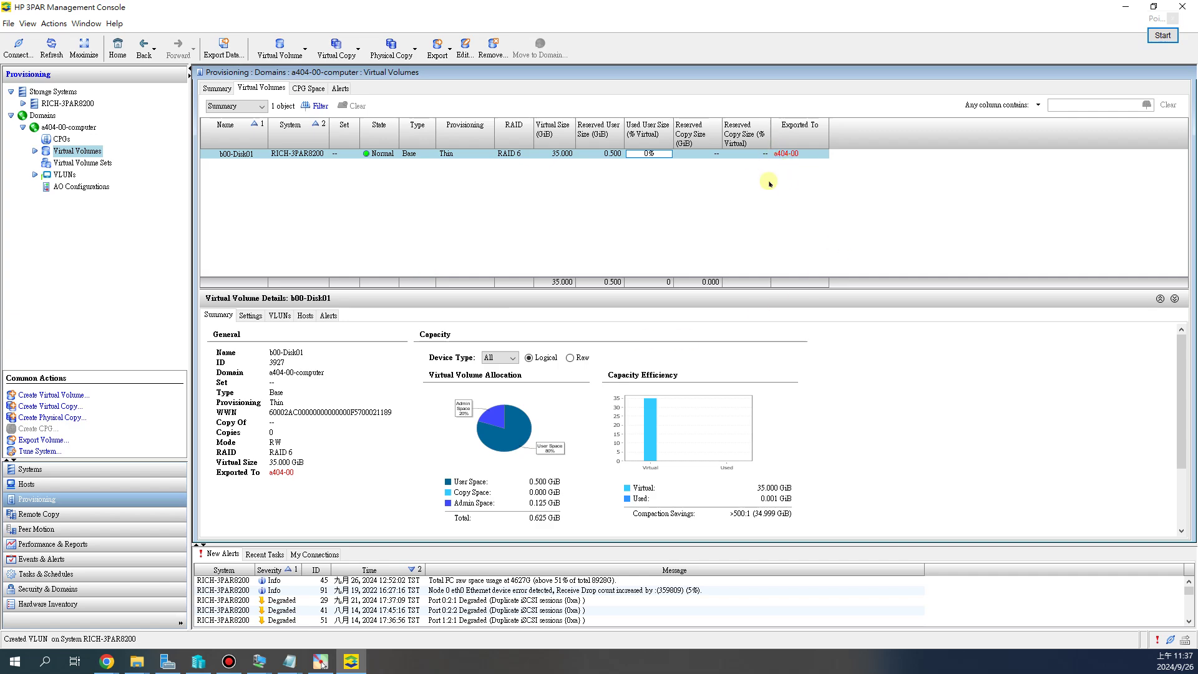
Open the details of the host b00-Disk01 is exported to, sort its paths by iSCSI name and widen that column.
click(789, 156)
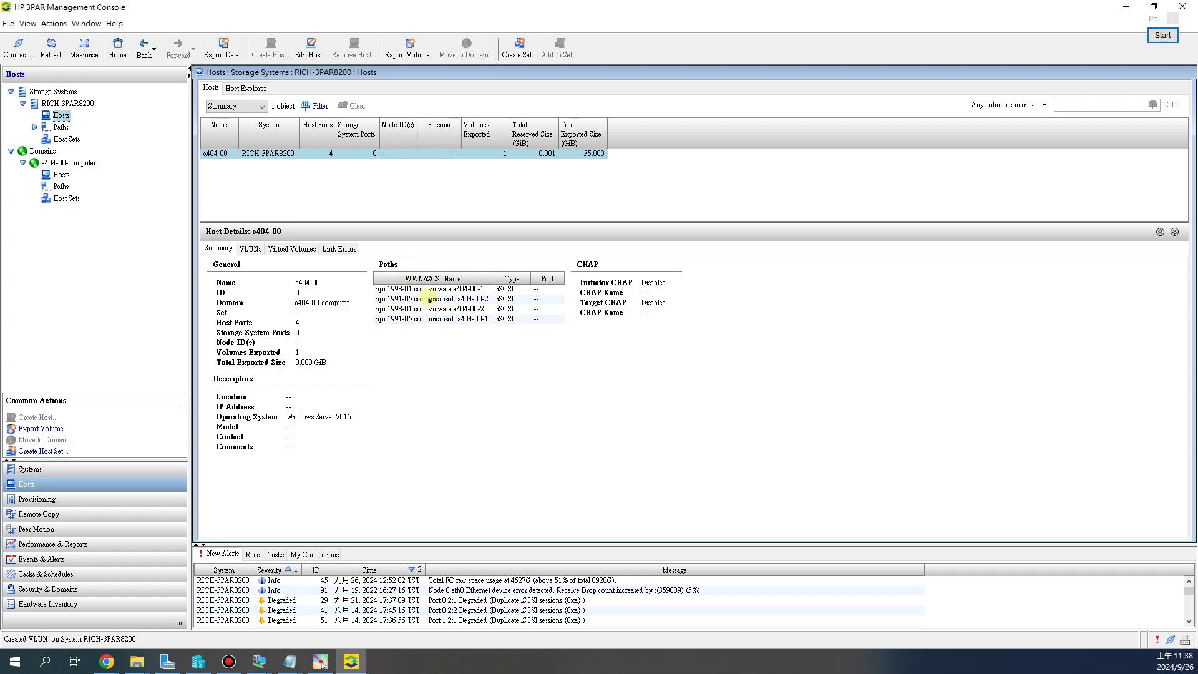
click(472, 279)
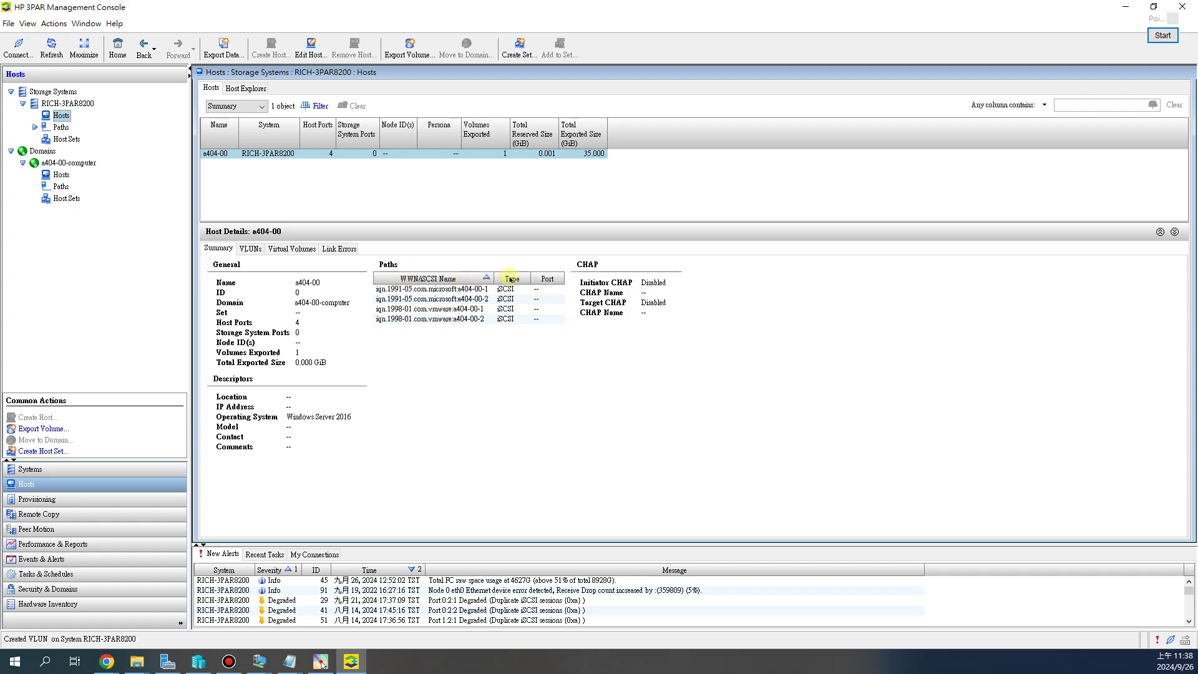
drag(495, 277, 517, 278)
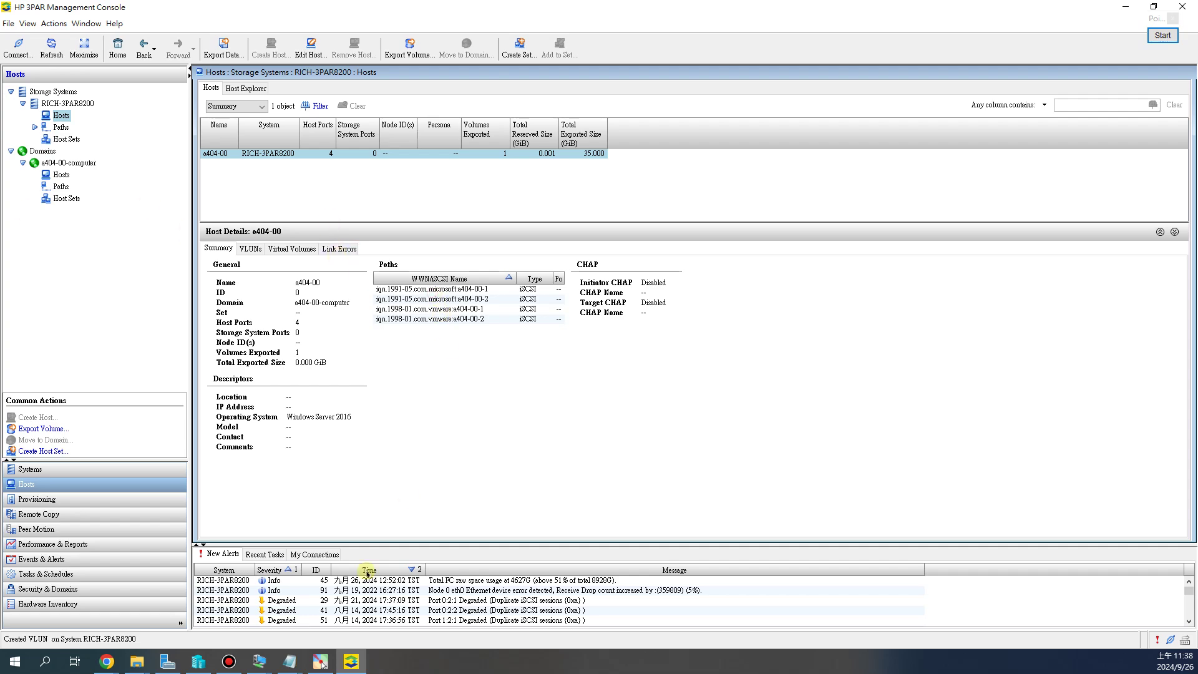
Switch to the a00-Server03 virtual machine, move its window aside and view its iSCSI initiator name through Server Manager.
mouse_move(259, 660)
click(191, 599)
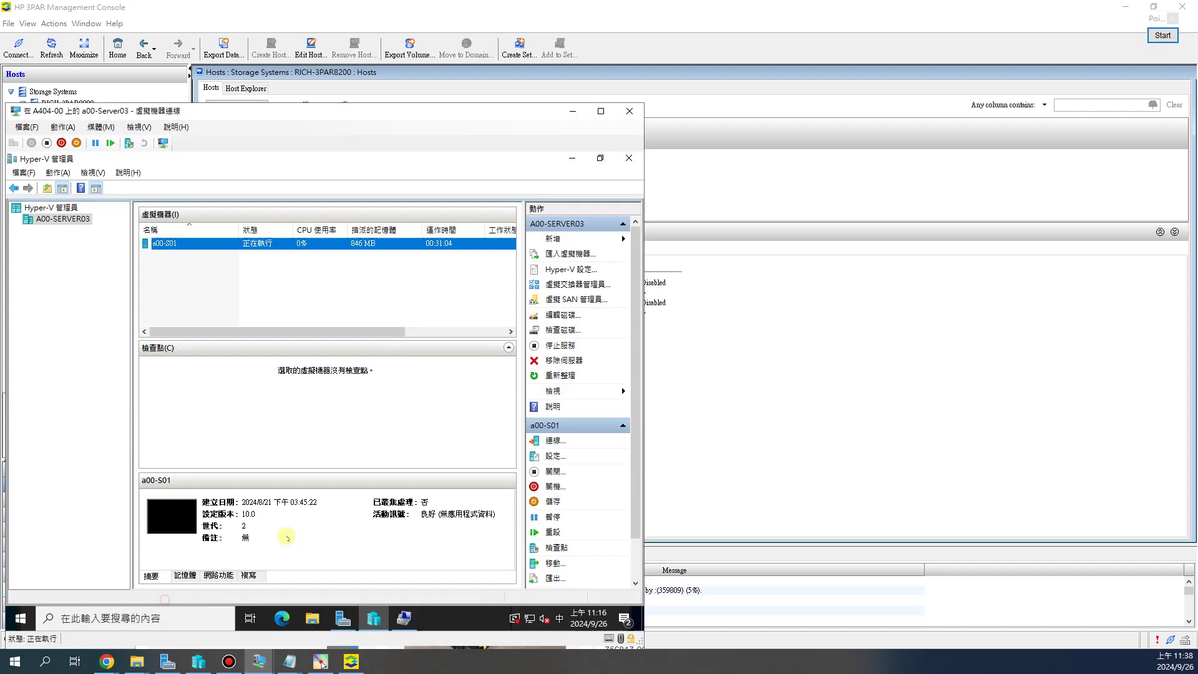
drag(388, 113, 846, 82)
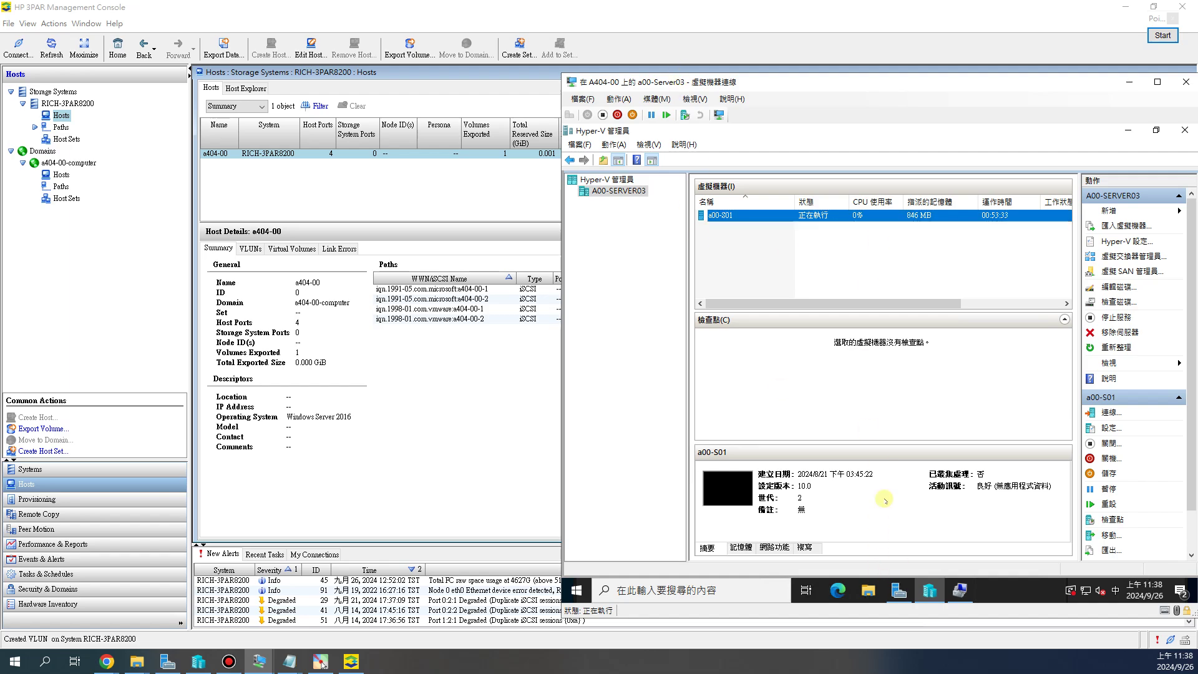
click(899, 590)
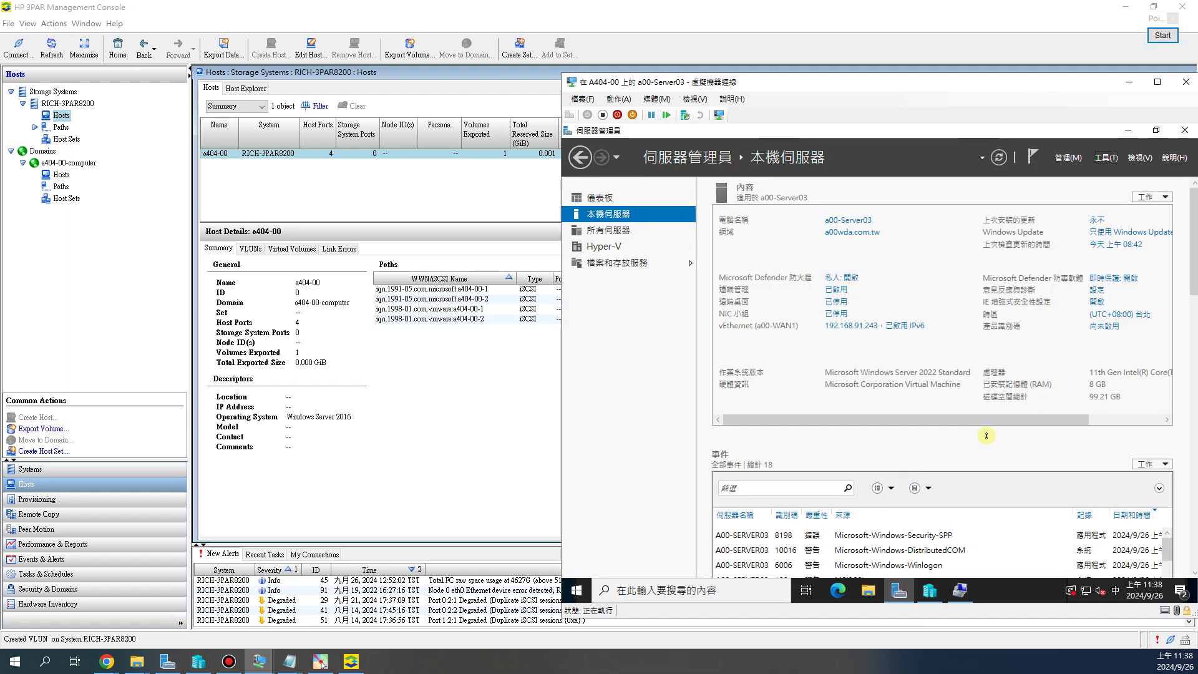
click(1105, 157)
click(1052, 187)
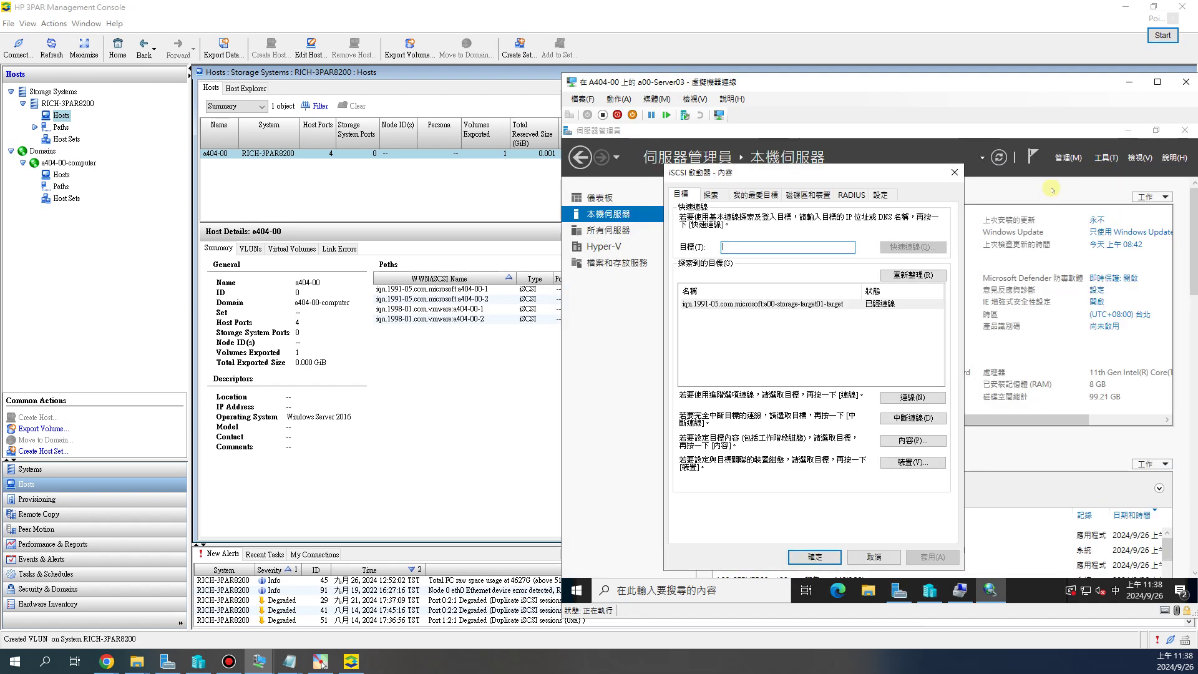
click(880, 195)
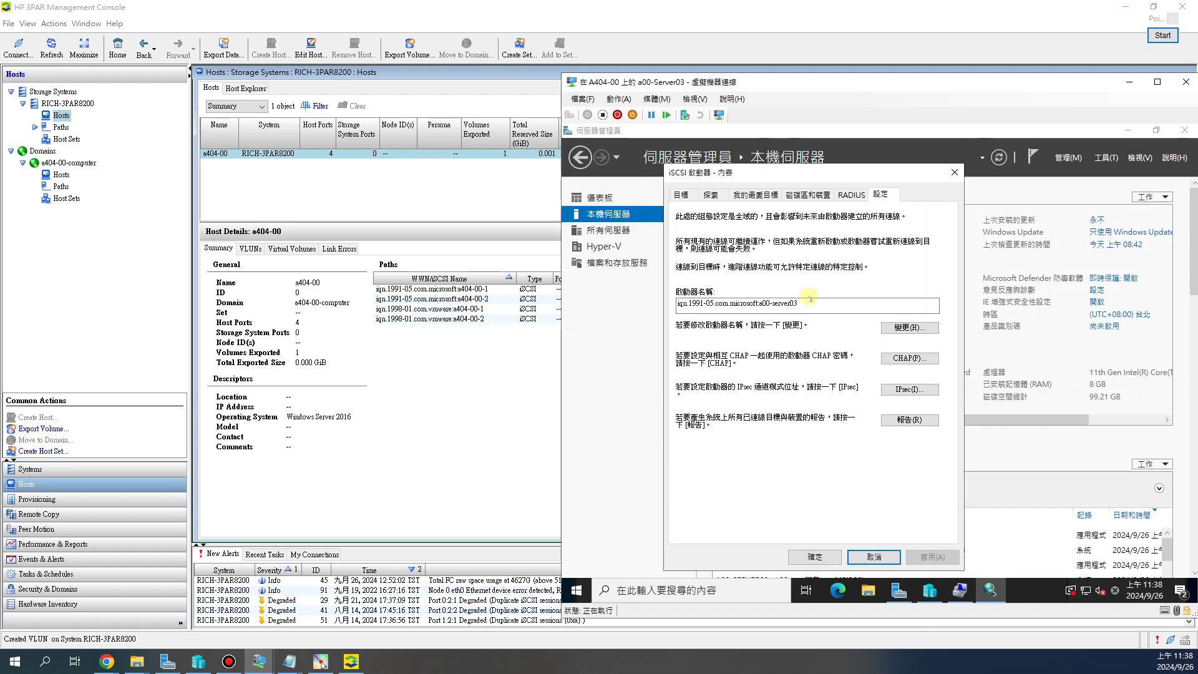
Recheck host a404-00's iSCSI paths in the 3PAR console, then return to a00-Server03 and highlight its full initiator name.
click(461, 291)
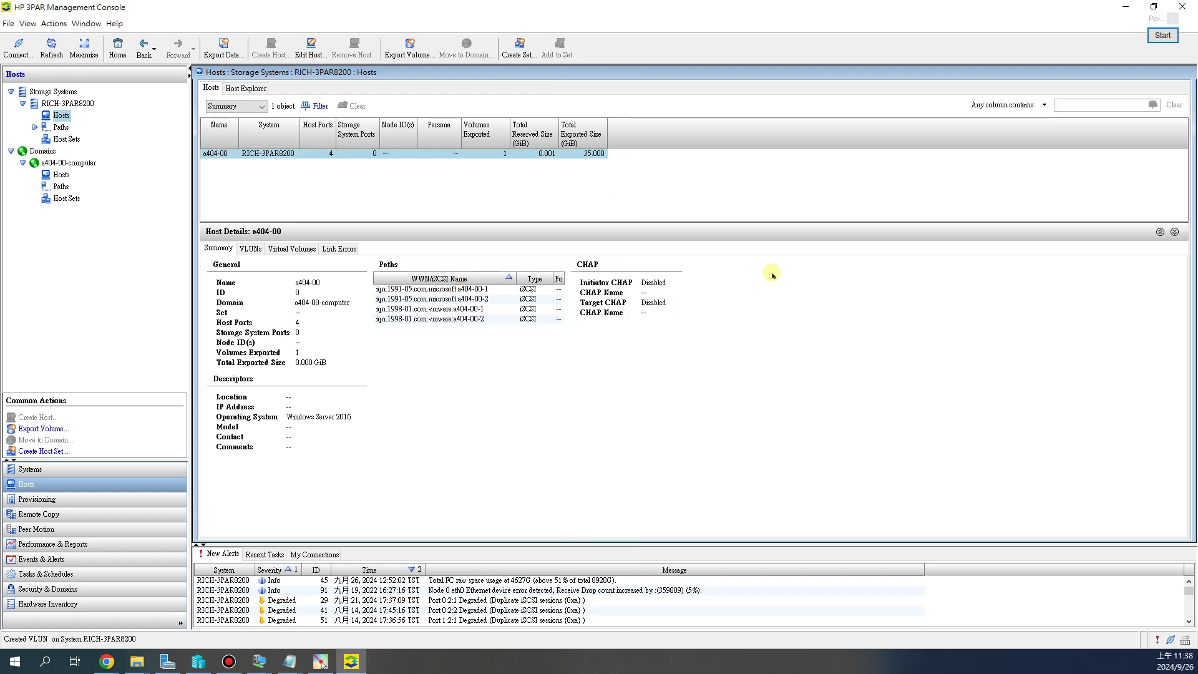
mouse_move(259, 661)
click(349, 608)
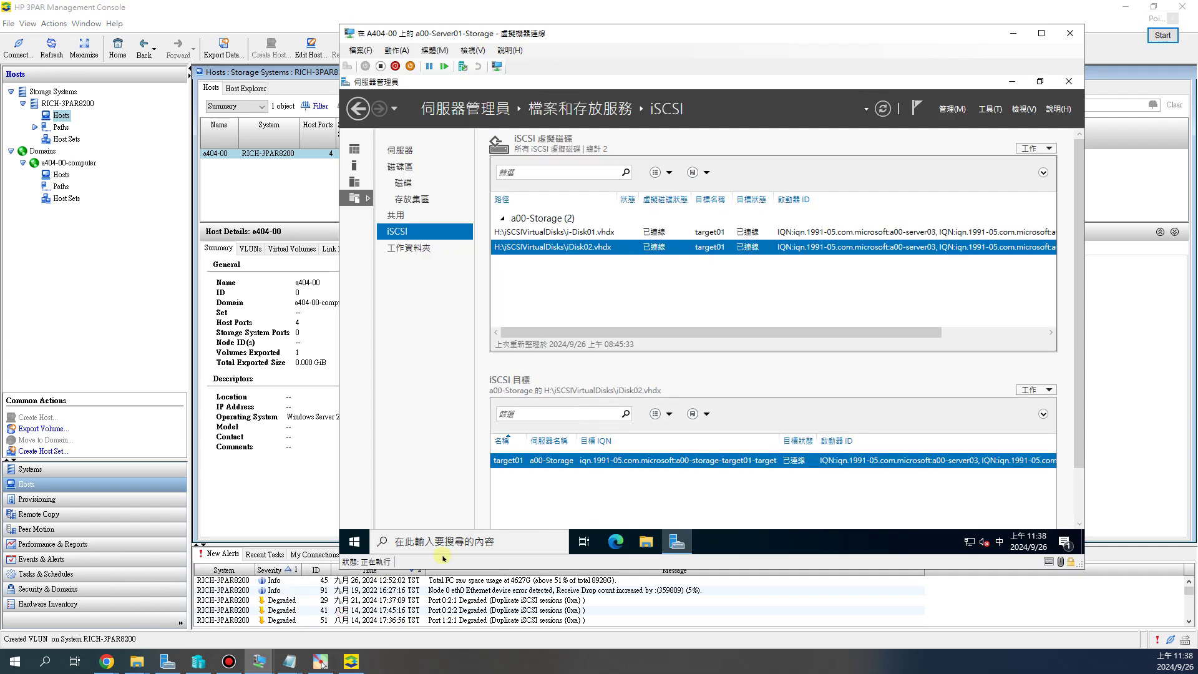
click(160, 602)
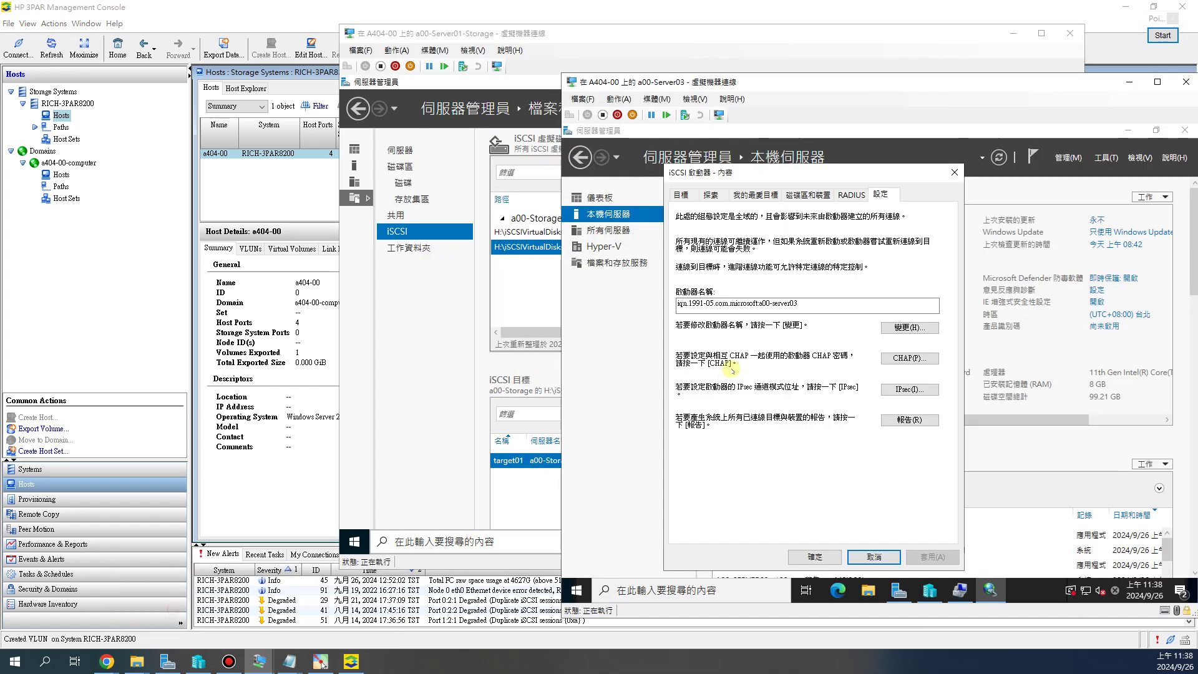
drag(812, 305, 652, 308)
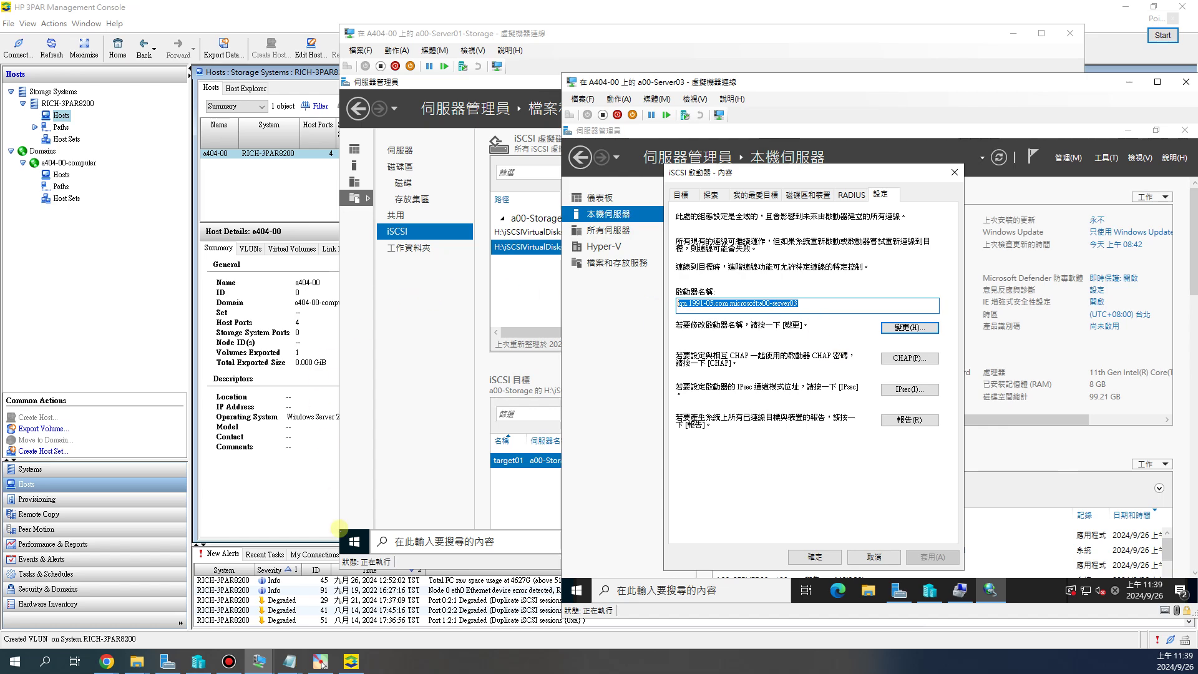
Switch to a00-Server01-Storage and examine which initiators iSCSI target target01 allows.
mouse_move(261, 661)
click(350, 602)
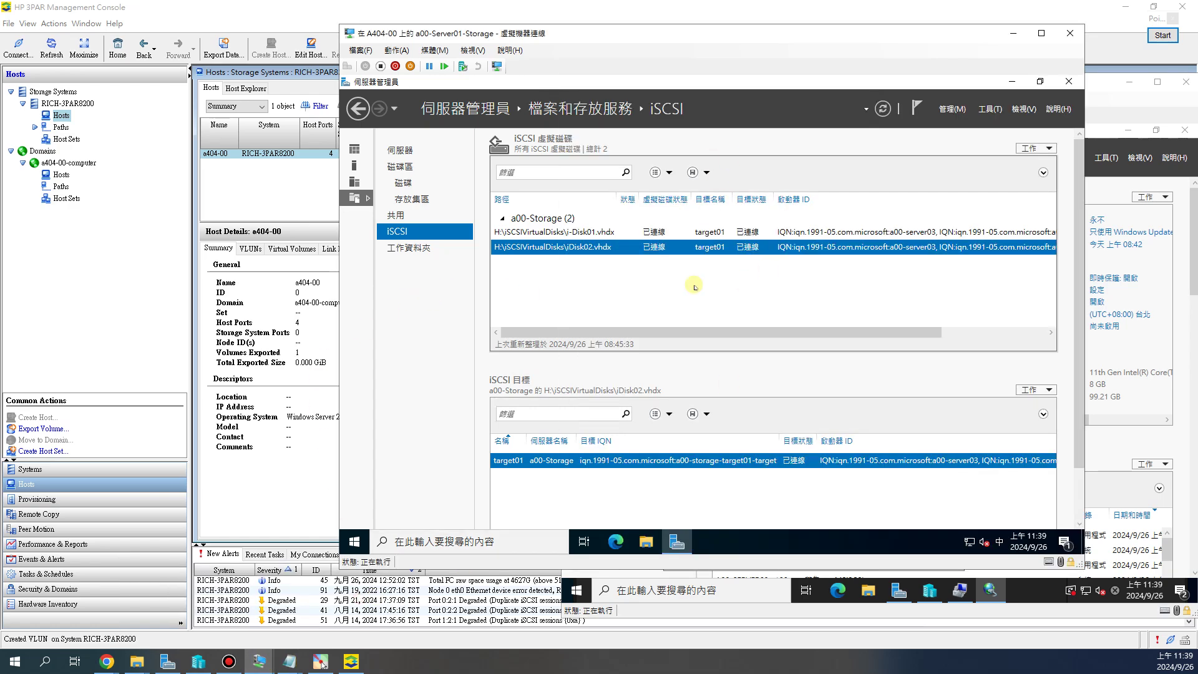
right_click(673, 468)
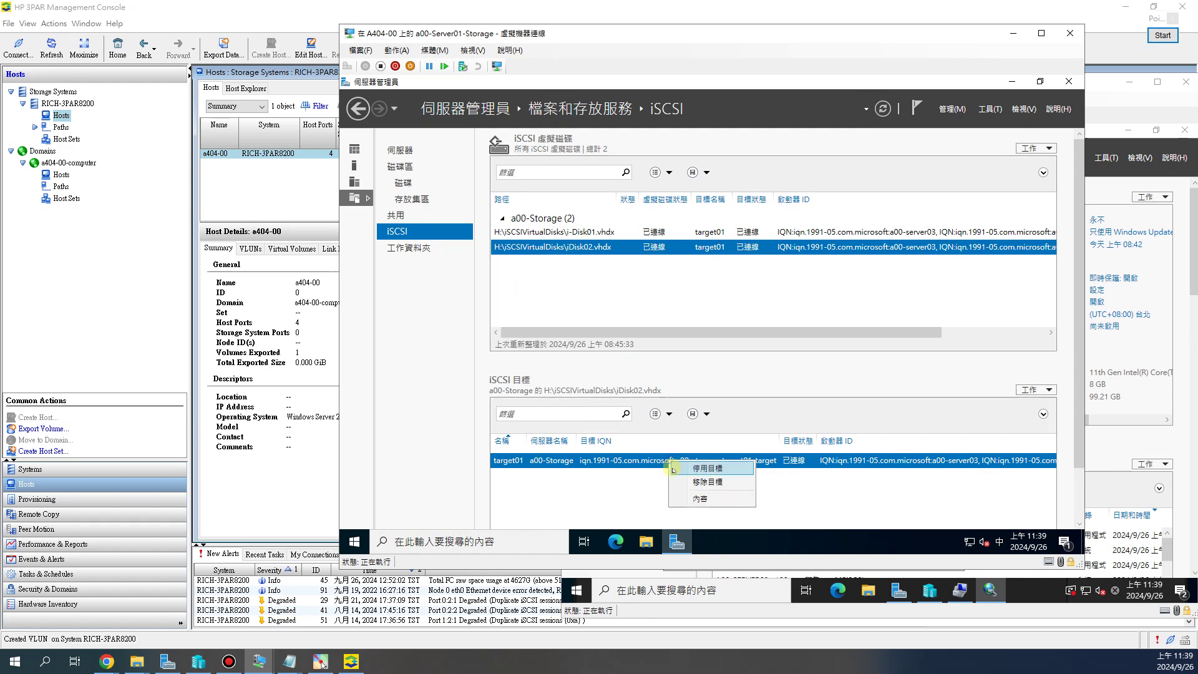
click(700, 499)
click(459, 228)
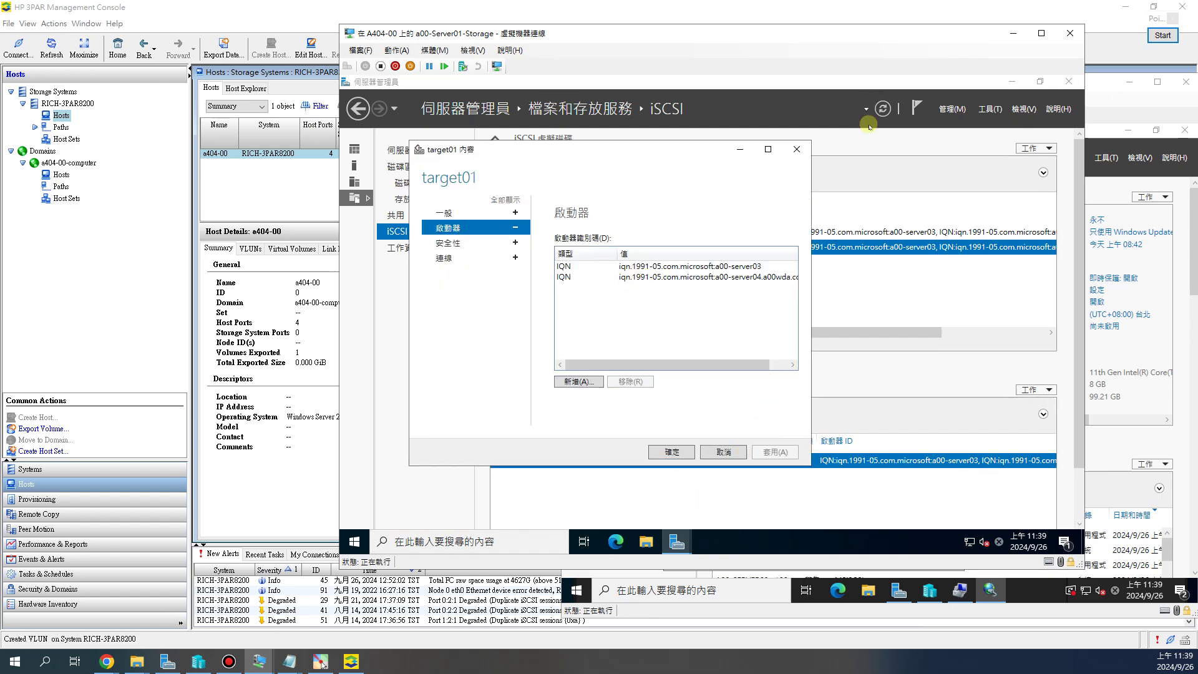
Minimize the a00-Server01-Storage window and compare a00-Server03's initiator name with the iSCSI paths of host a404-00.
click(1014, 35)
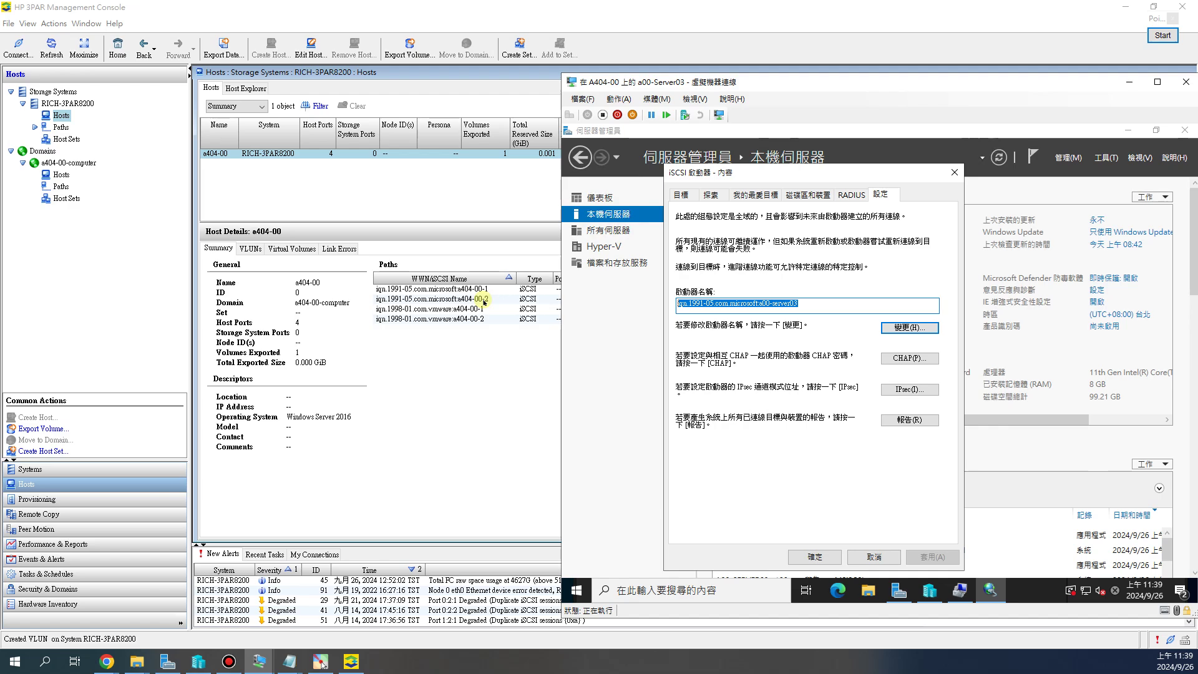
drag(827, 305, 725, 306)
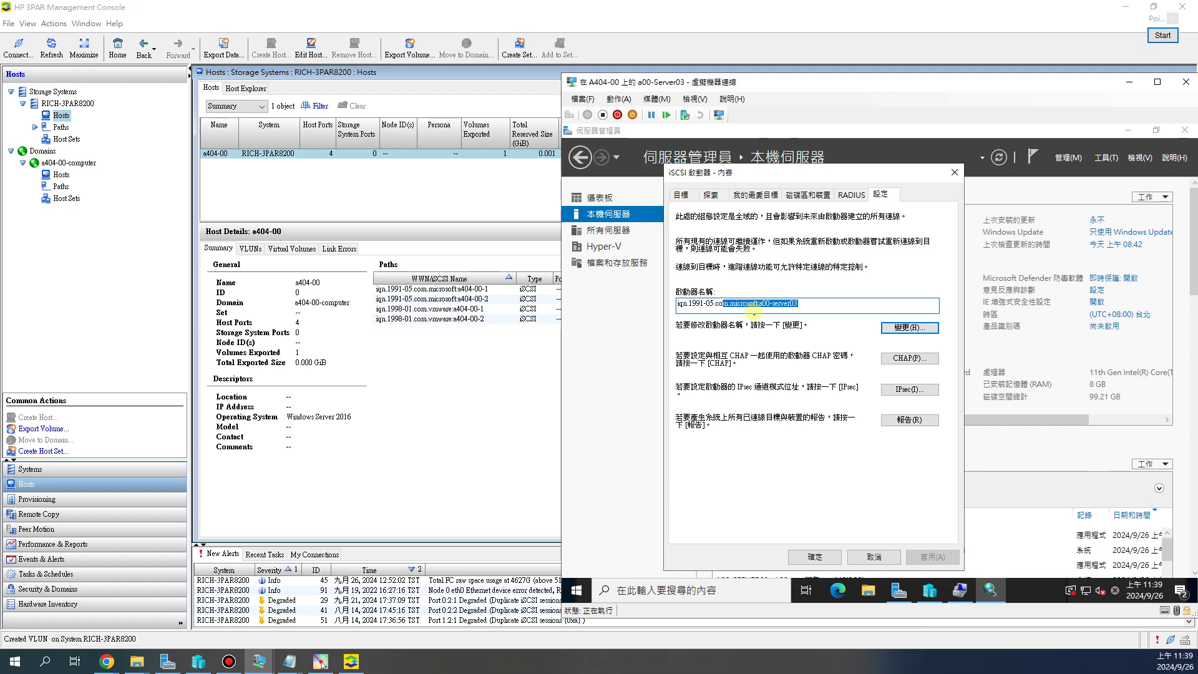
click(845, 307)
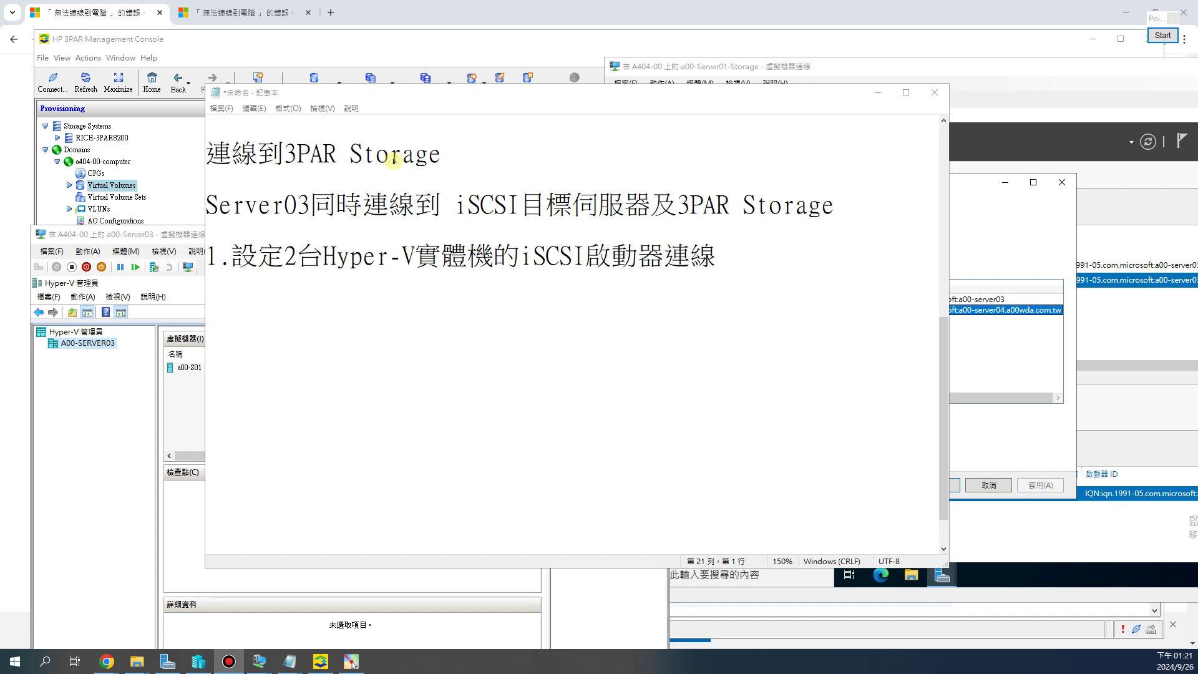
Review the Notepad notes on Hyper-V live migration and 3PAR Storage, highlighting the iSCSI target server wording in the Server03 line.
scroll(393, 159, up, 3)
scroll(308, 154, up, 1)
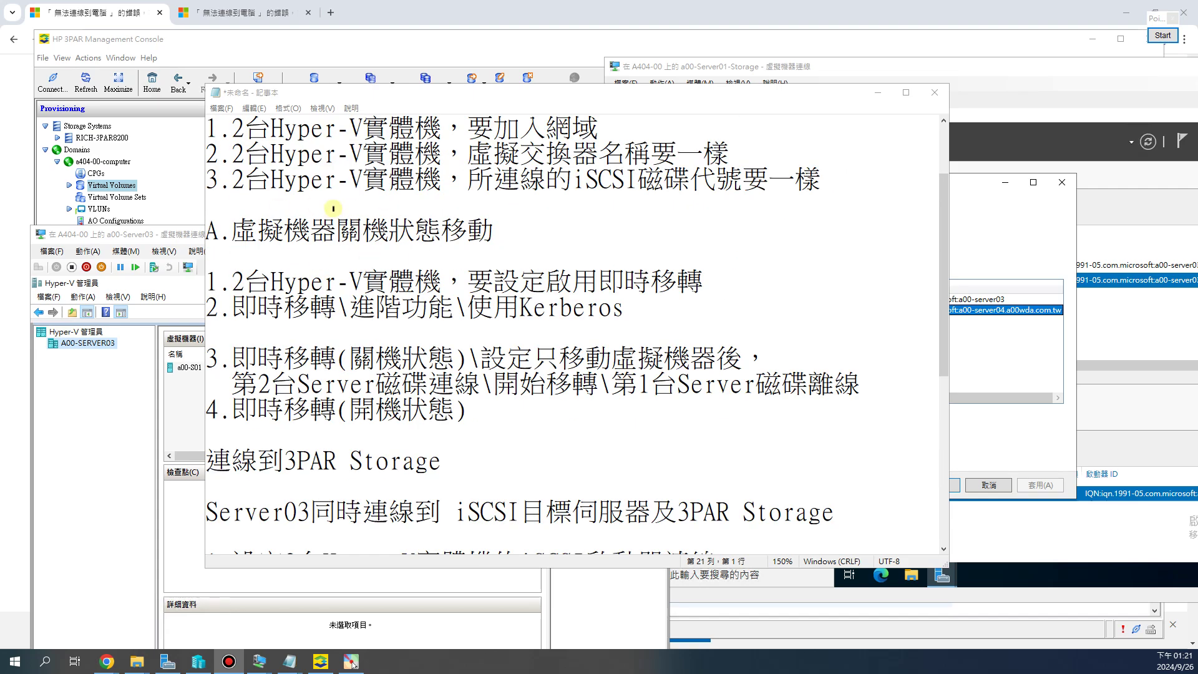
scroll(334, 207, up, 2)
scroll(374, 262, down, 7)
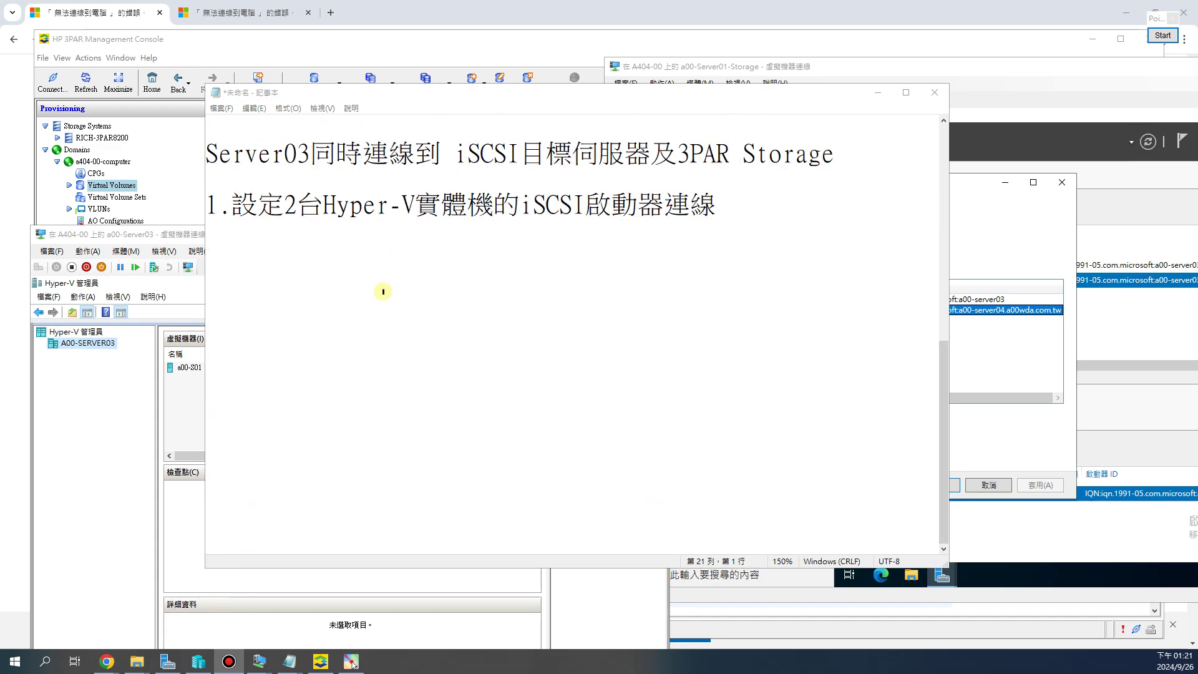
scroll(424, 237, up, 1)
scroll(423, 237, up, 1)
drag(455, 307, 609, 304)
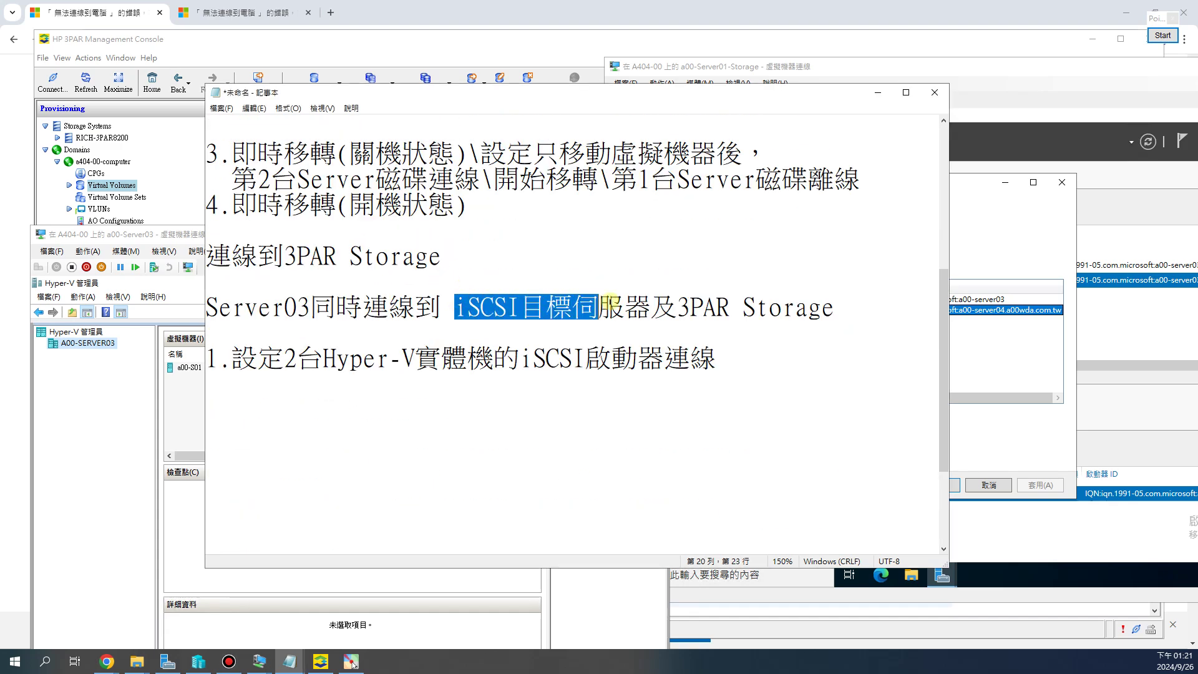
Review the Notepad lines on connecting Server03 to both storages, highlighting Server03, the iSCSI target server and 3PAR Storage wording.
drag(207, 256, 442, 256)
scroll(468, 255, down, 2)
scroll(468, 254, up, 1)
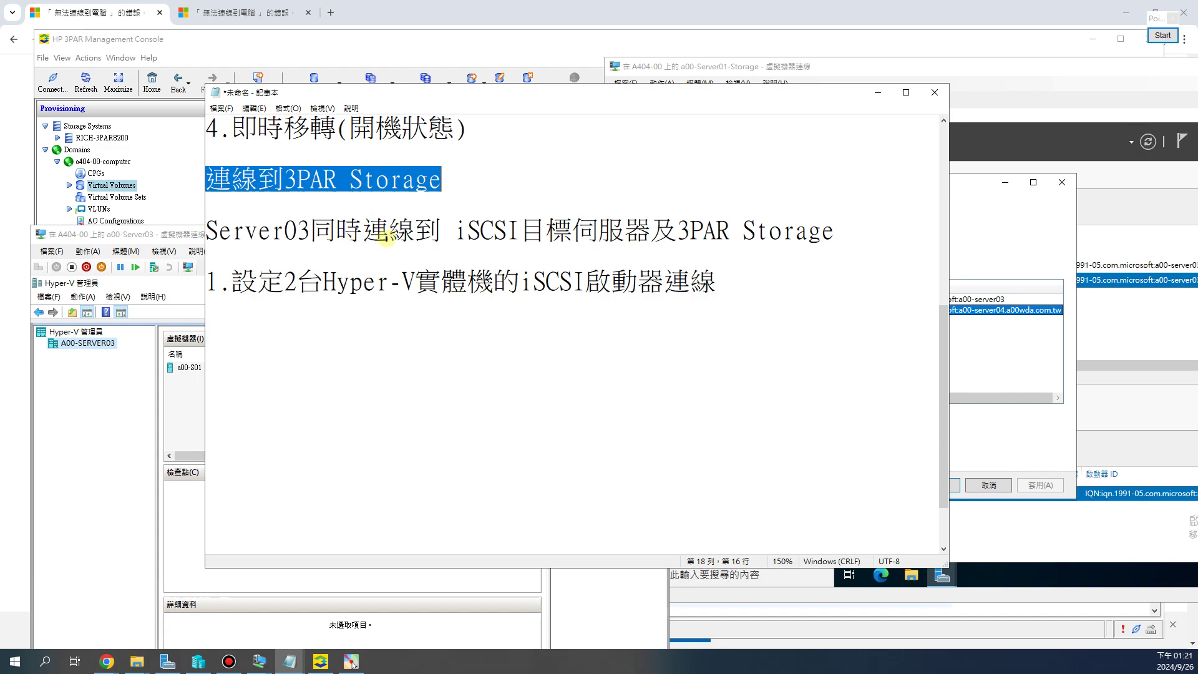
drag(678, 232, 833, 231)
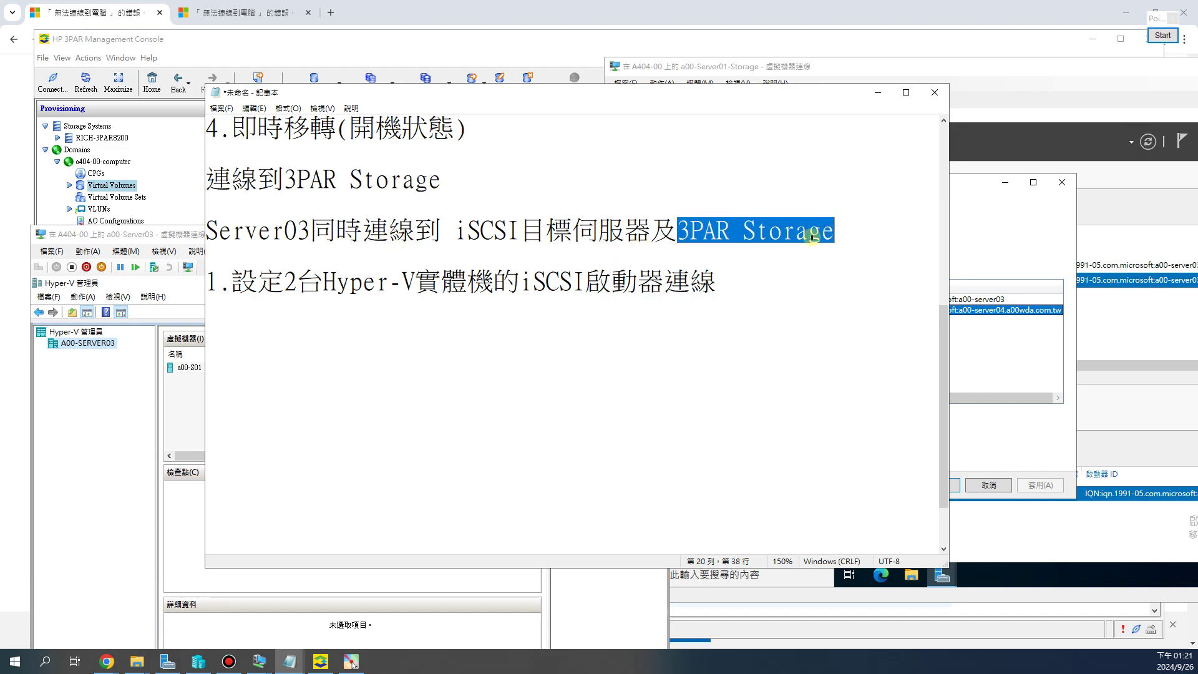
drag(311, 231, 209, 232)
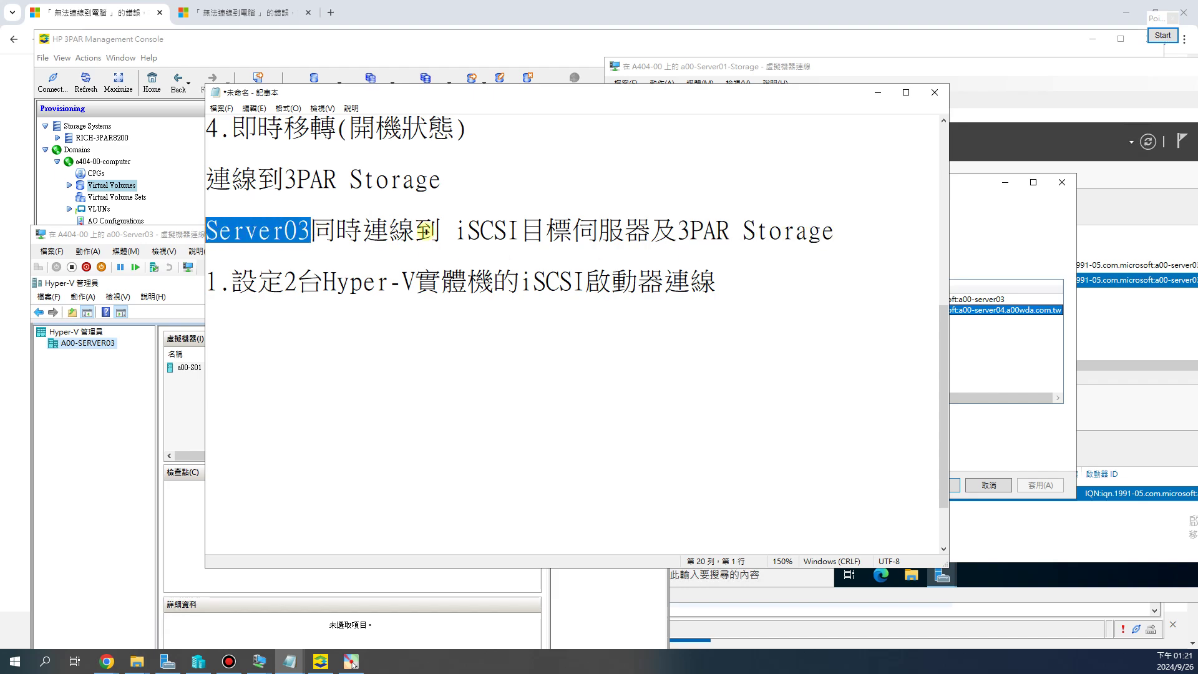
drag(455, 231, 601, 232)
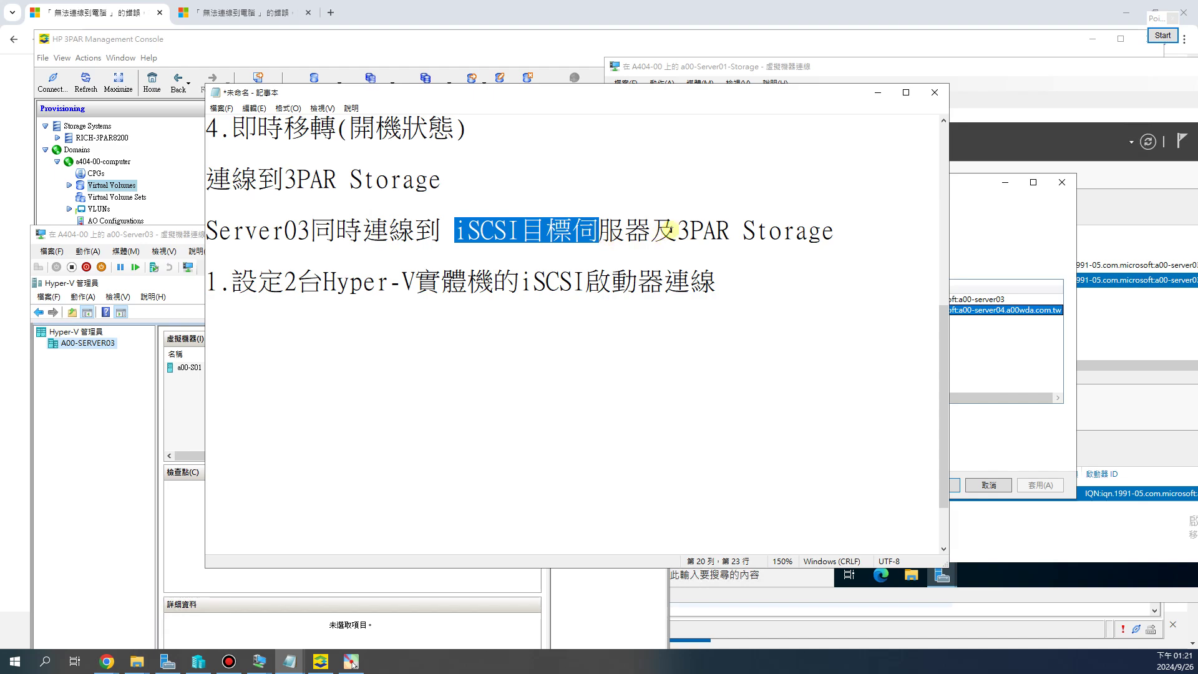
drag(679, 232, 838, 232)
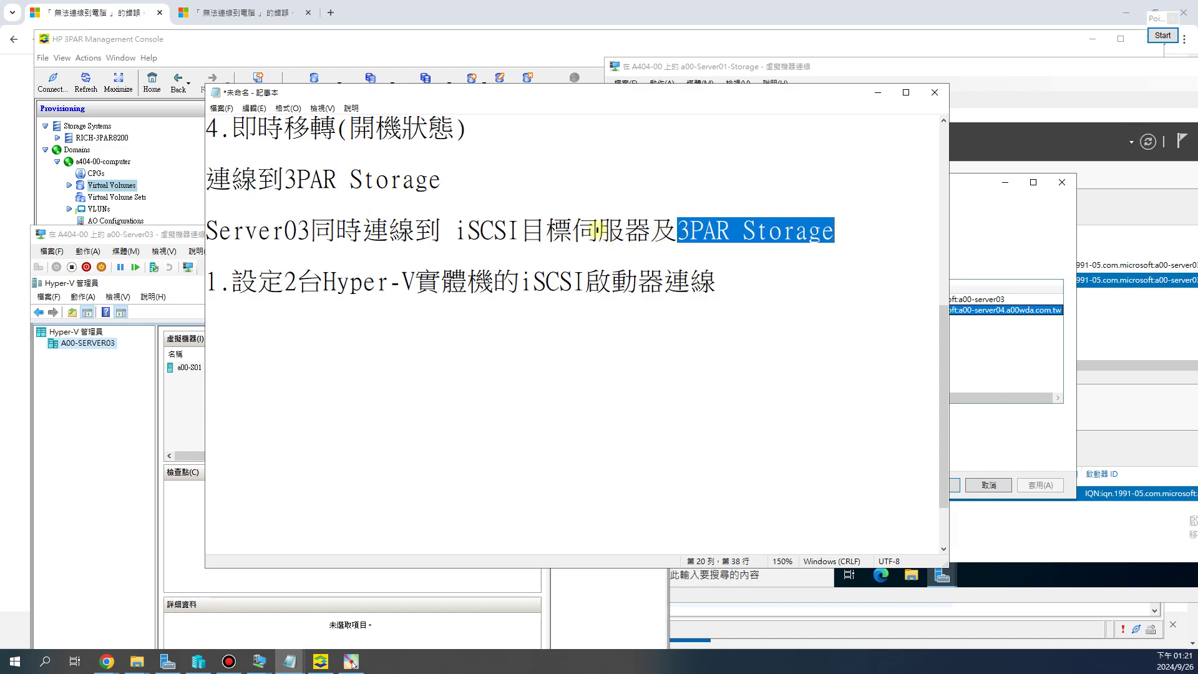
drag(454, 231, 536, 228)
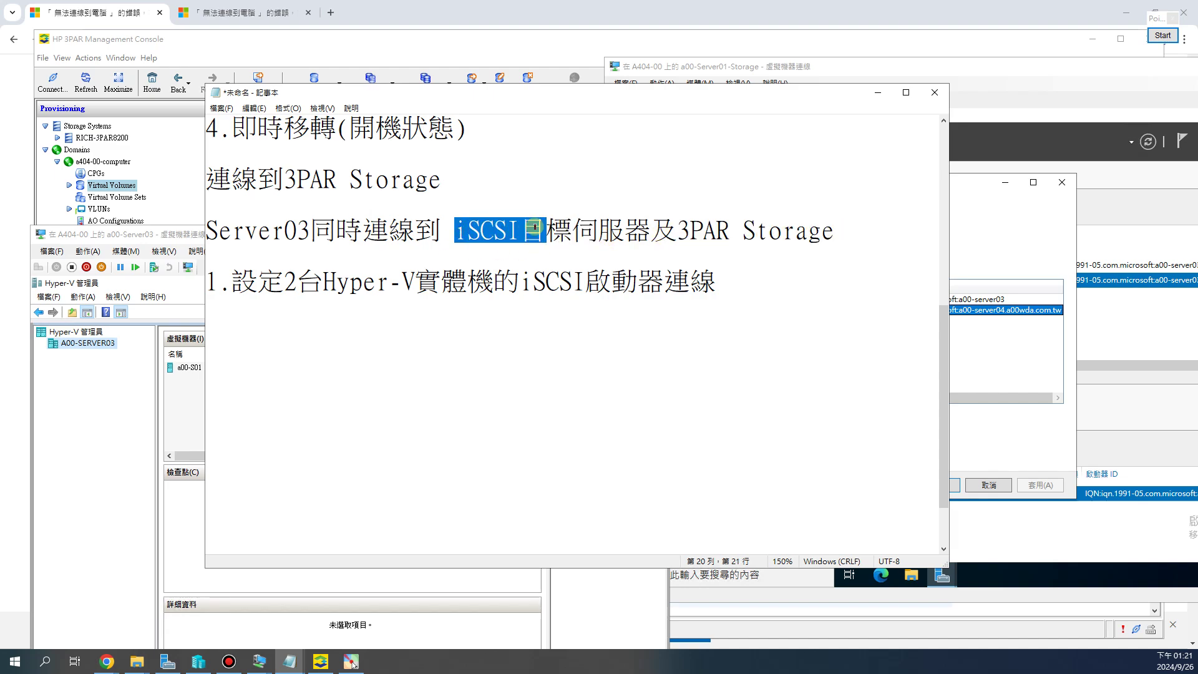
drag(651, 231, 499, 234)
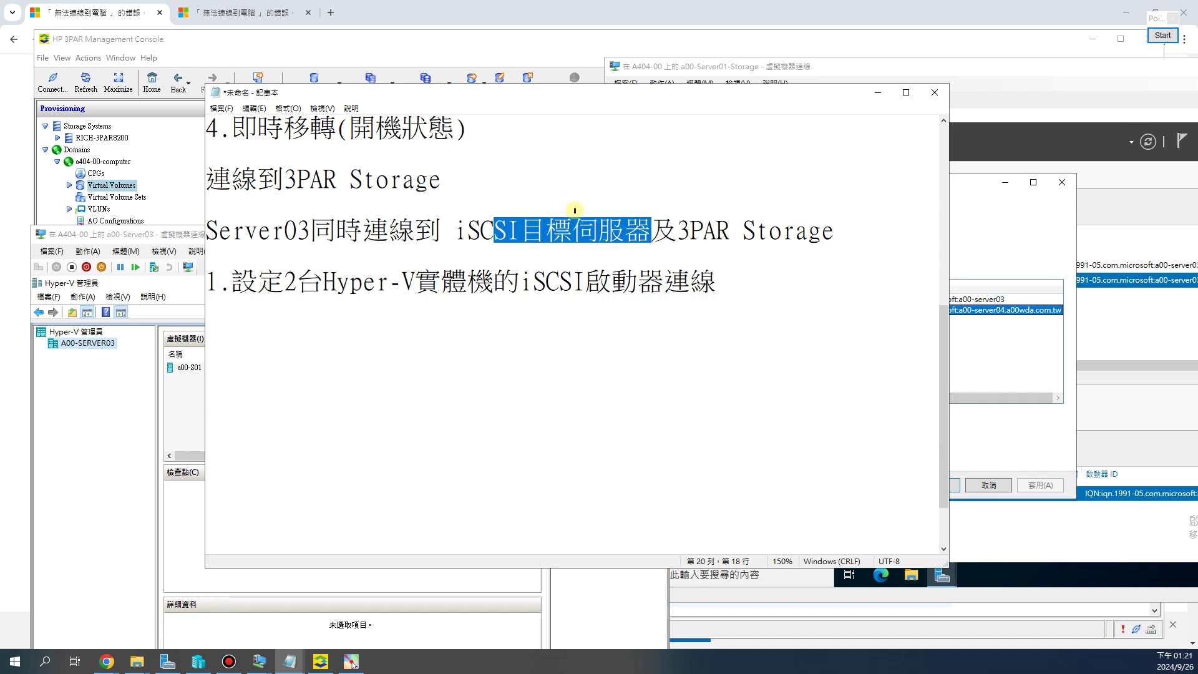
drag(679, 231, 763, 231)
drag(480, 231, 546, 231)
drag(680, 231, 770, 231)
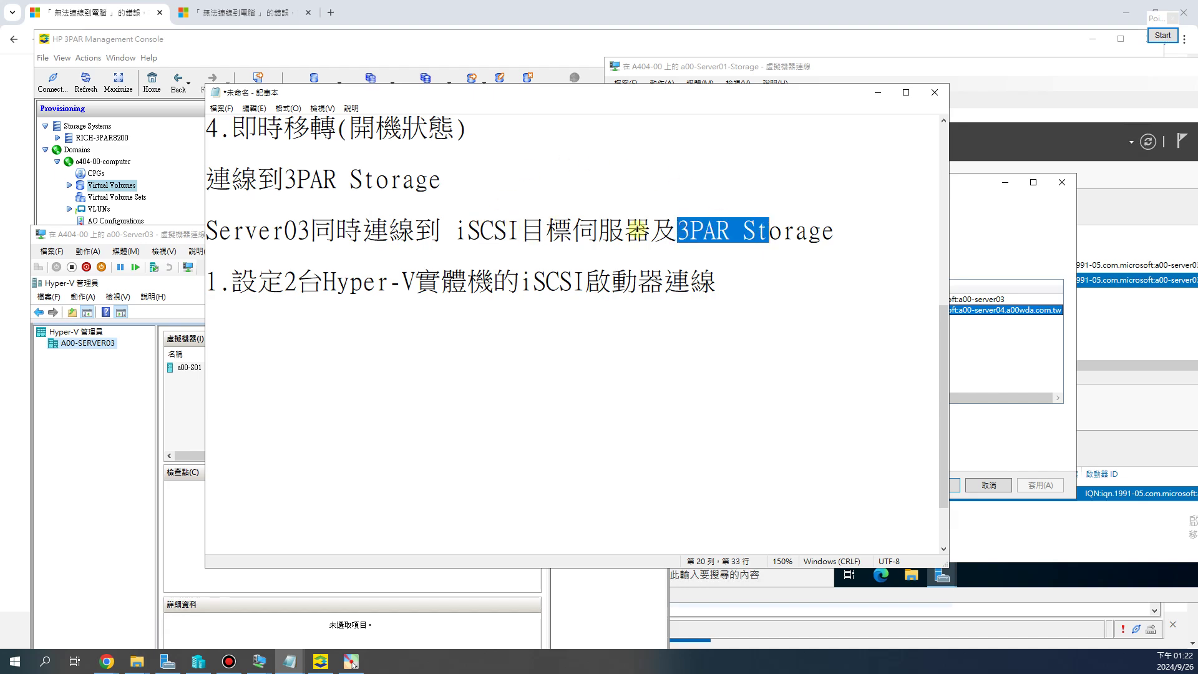
Highlight note 1 about the iSCSI initiator connections of the two Hyper-V hosts, then minimize Notepad.
drag(232, 282, 502, 297)
click(298, 282)
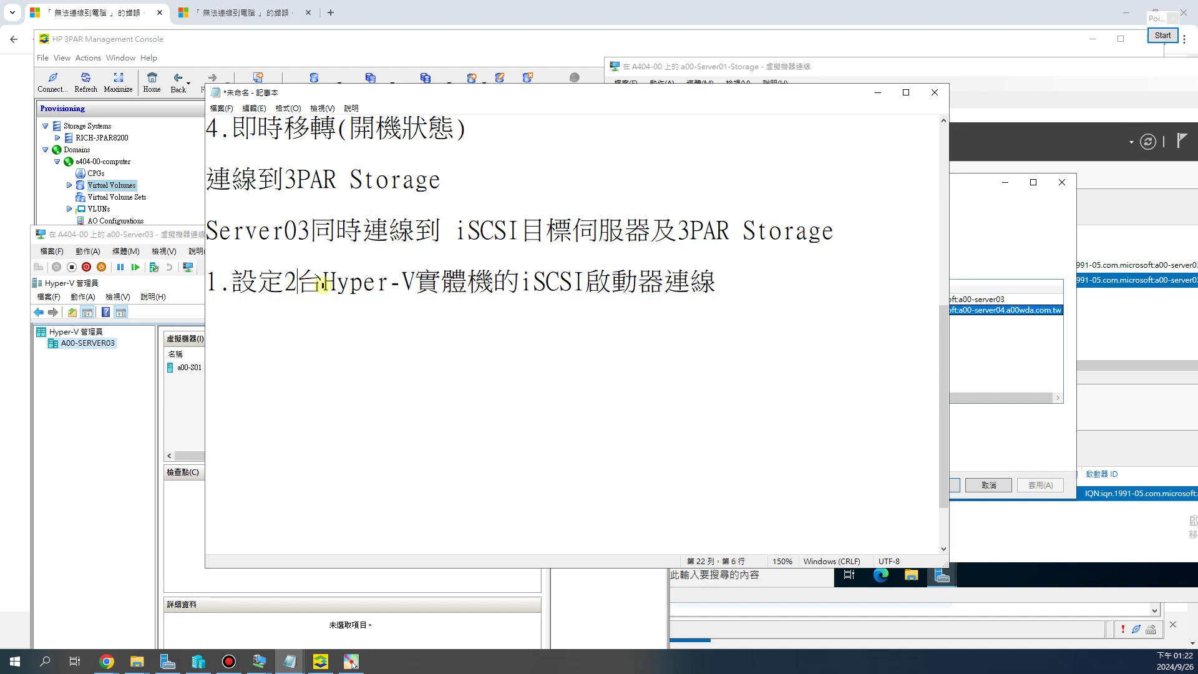
drag(322, 286, 692, 275)
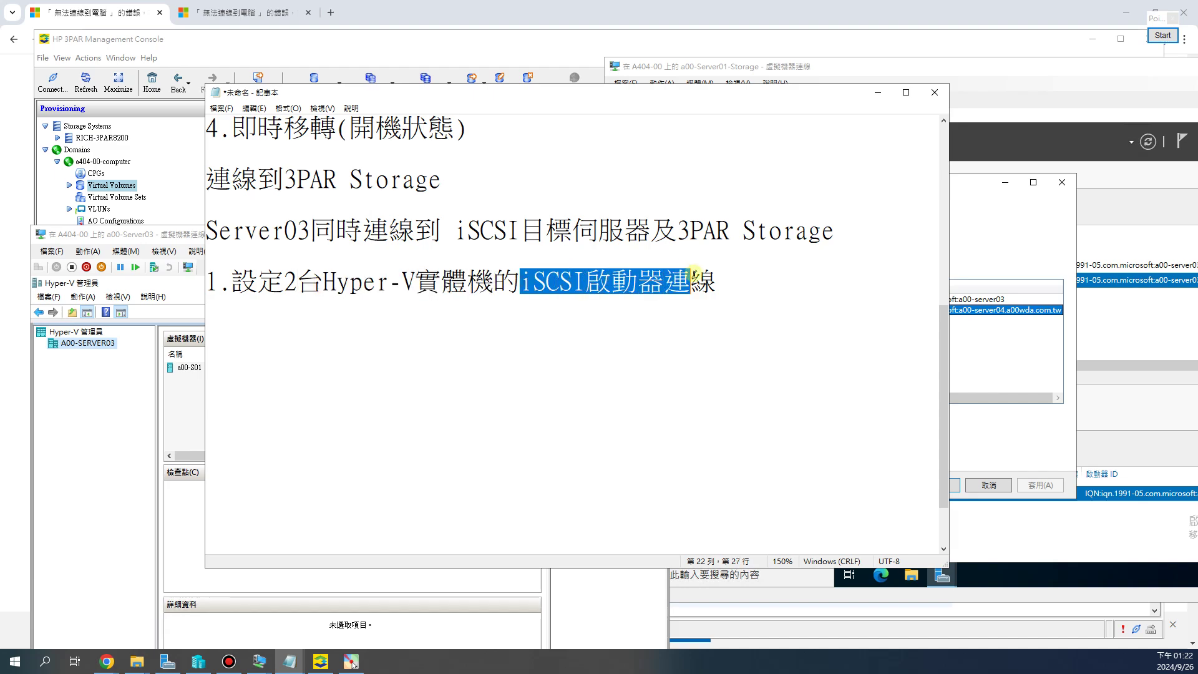
click(877, 92)
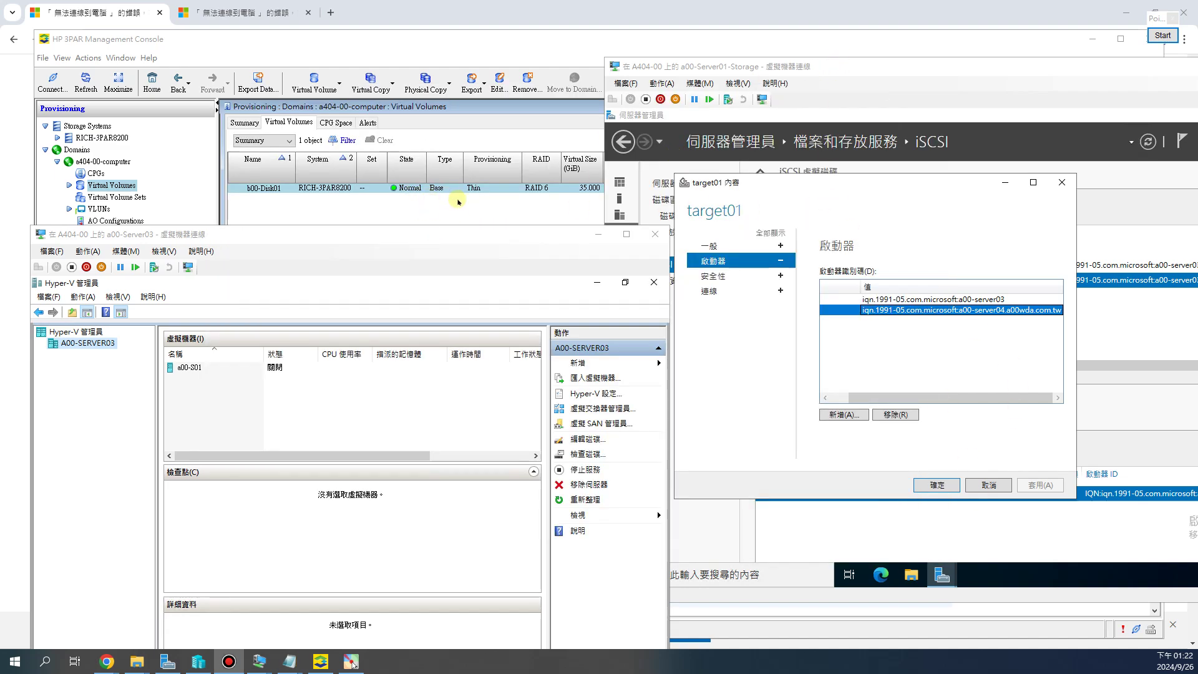
Move the a00-Server03 window aside and examine host a404-00's iSCSI paths in the 3PAR Management Console.
drag(435, 236, 429, 462)
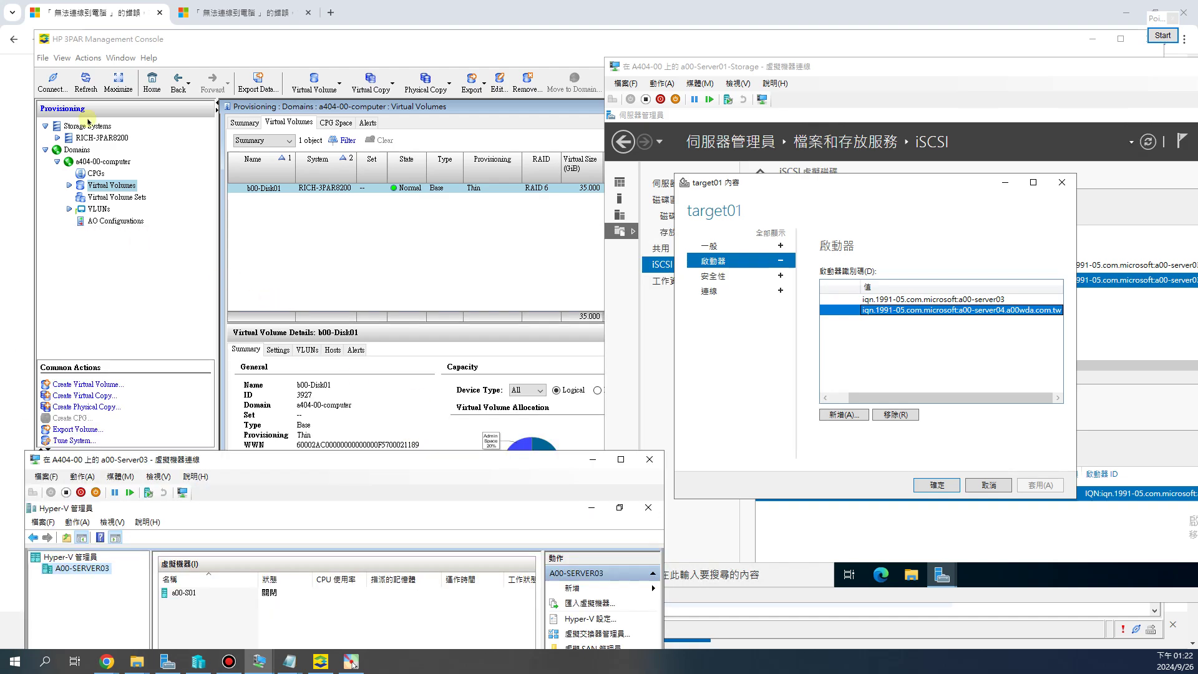
drag(128, 38, 101, 13)
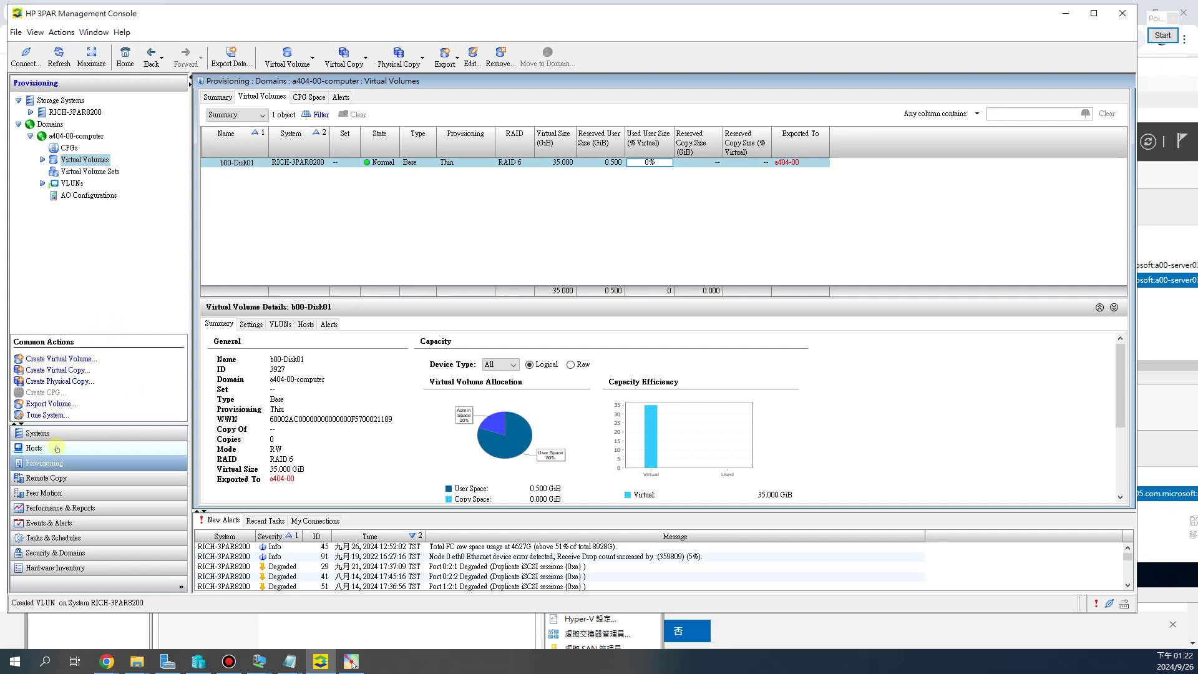
click(150, 449)
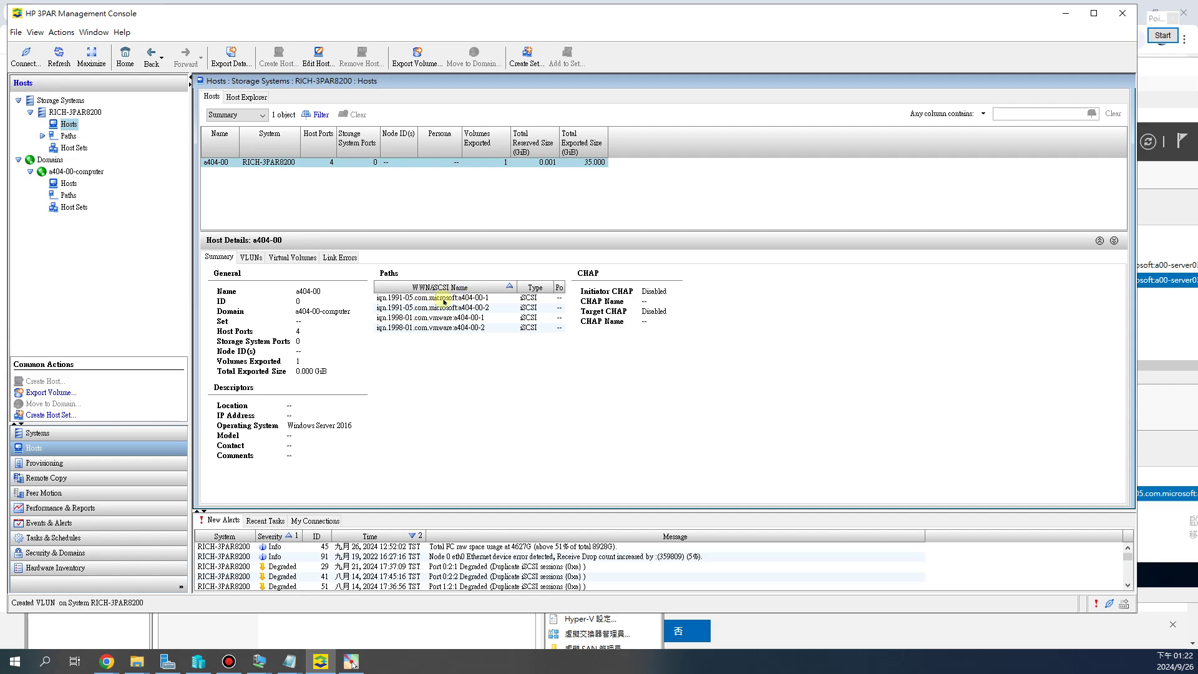
drag(431, 230, 430, 200)
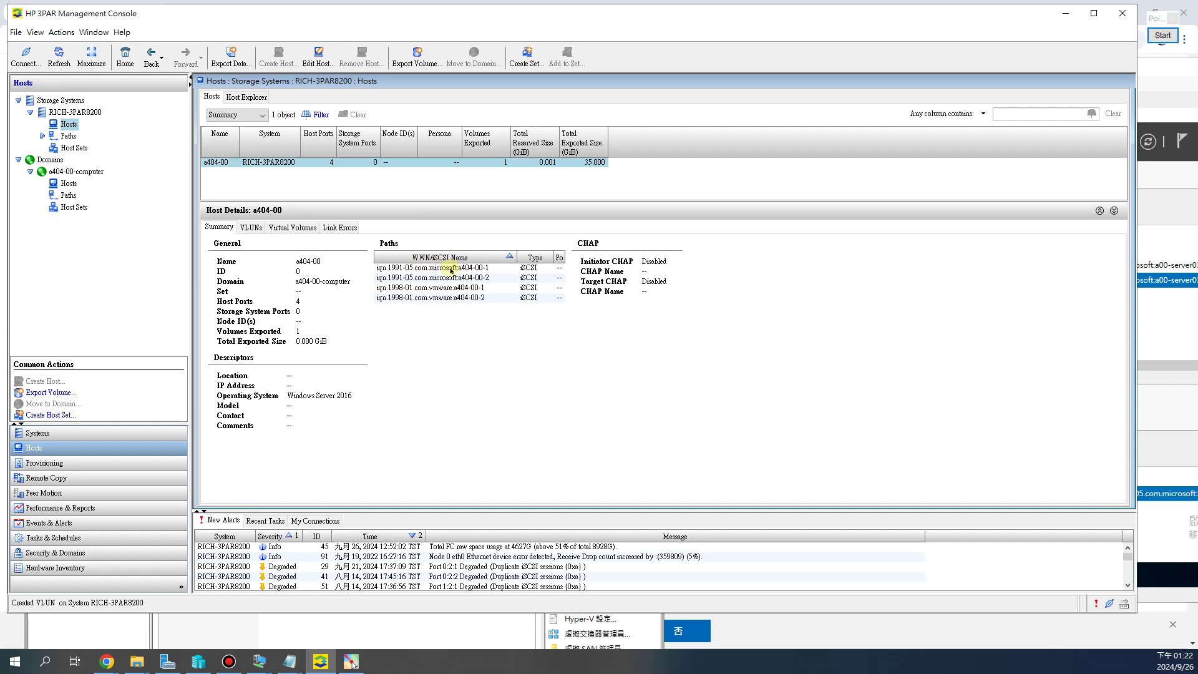
click(475, 257)
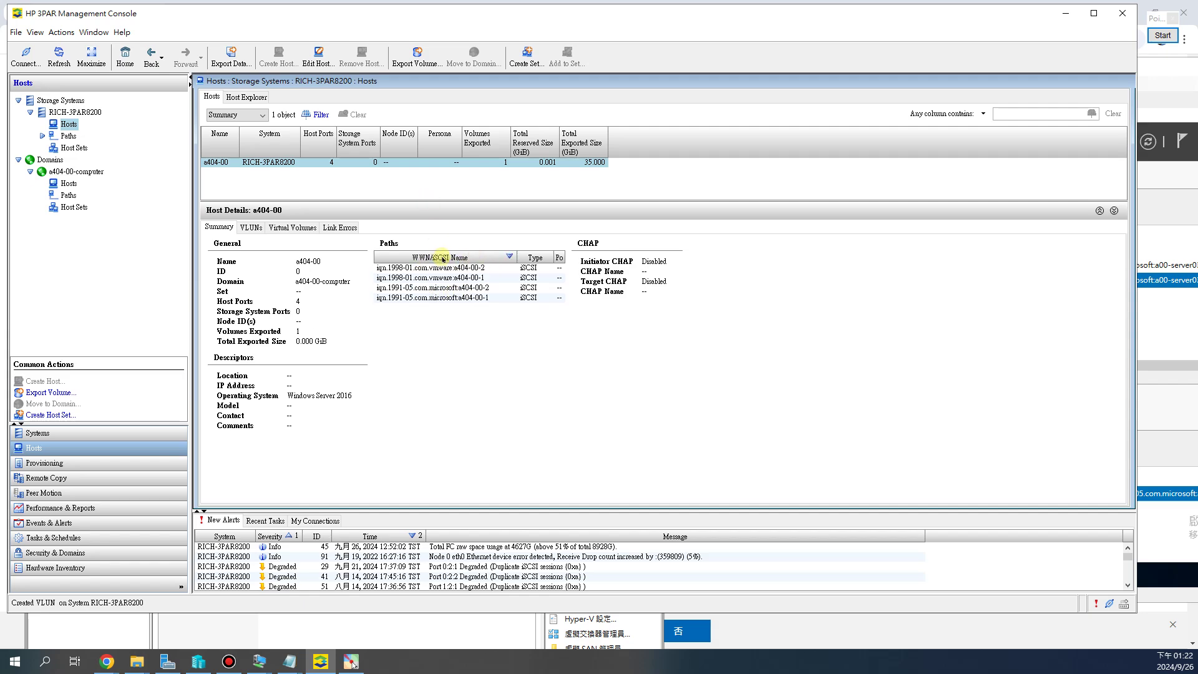
click(458, 259)
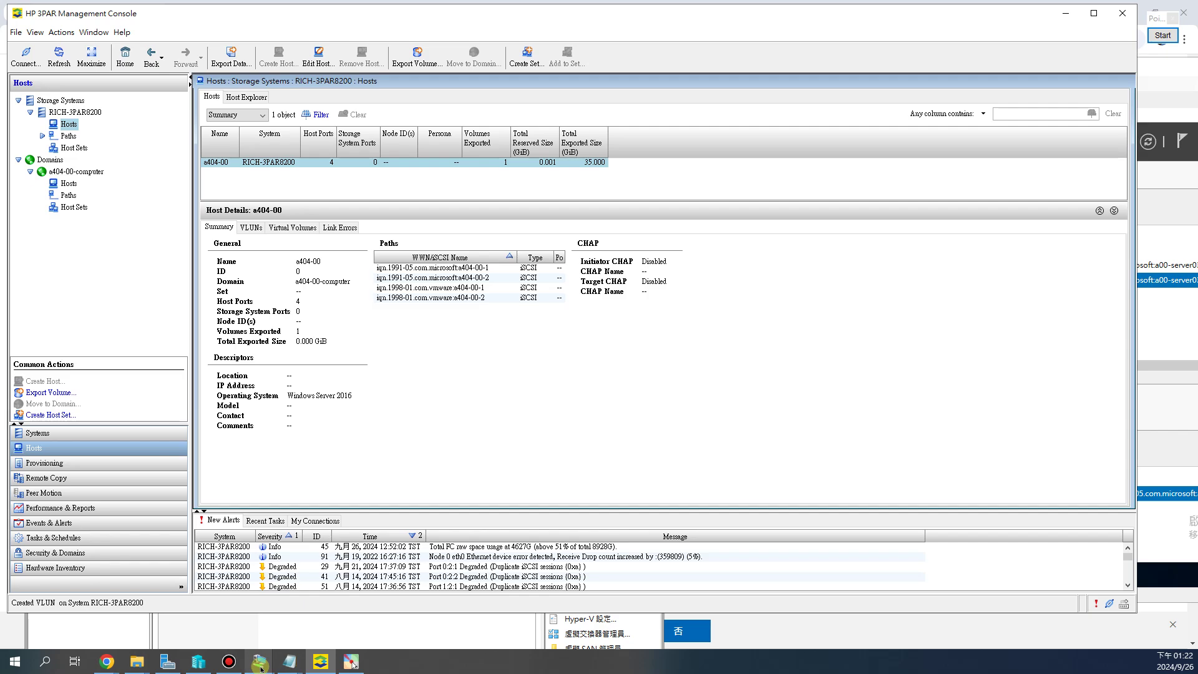
Return to a00-Server03 and clear Hyper-V Manager, the iSCSI initiator properties and the File Explorer window off Server Manager.
mouse_move(262, 664)
click(160, 612)
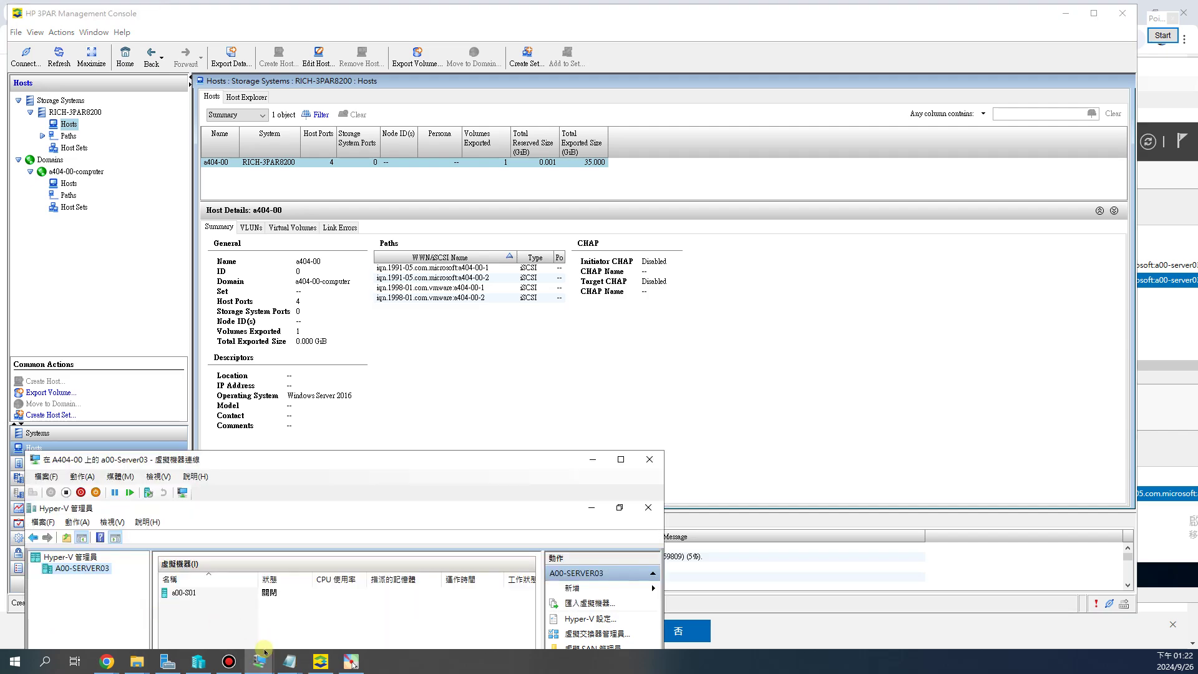
drag(196, 463, 248, 288)
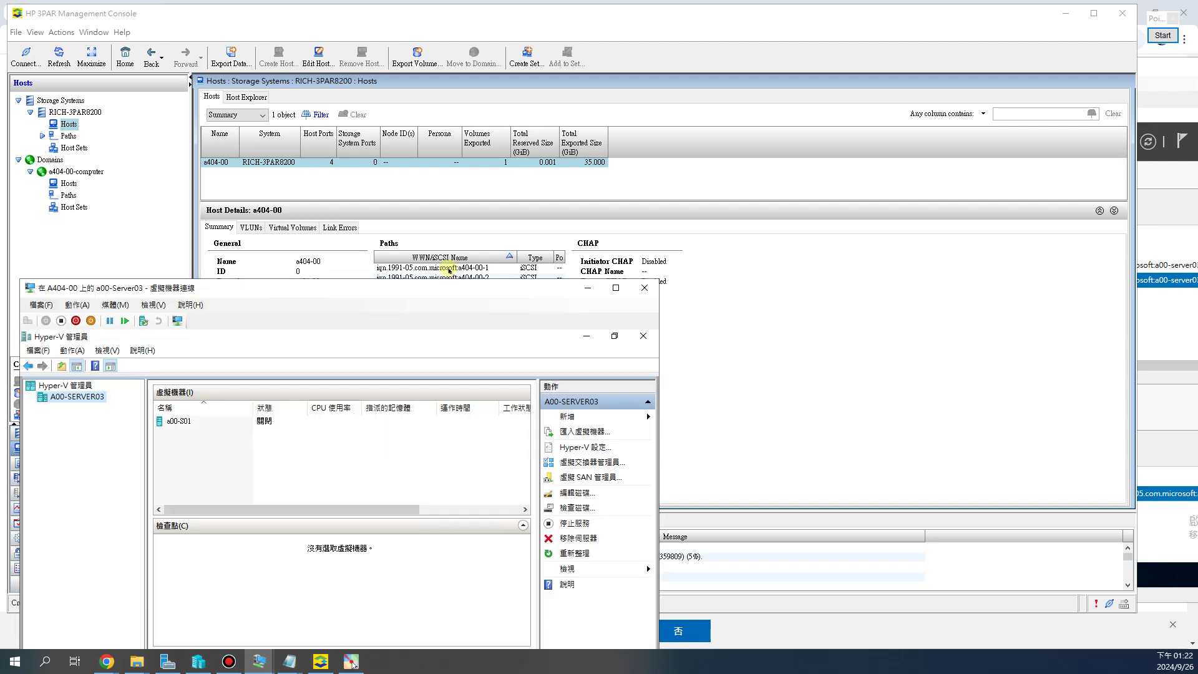
click(587, 335)
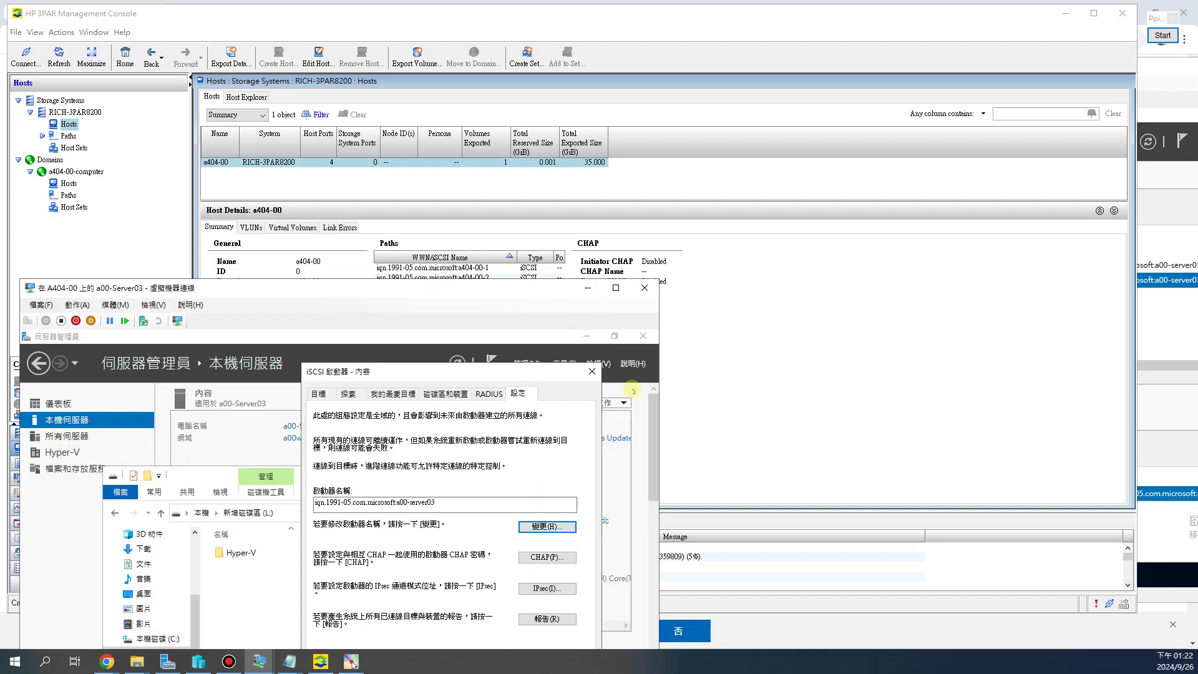
click(590, 372)
click(581, 476)
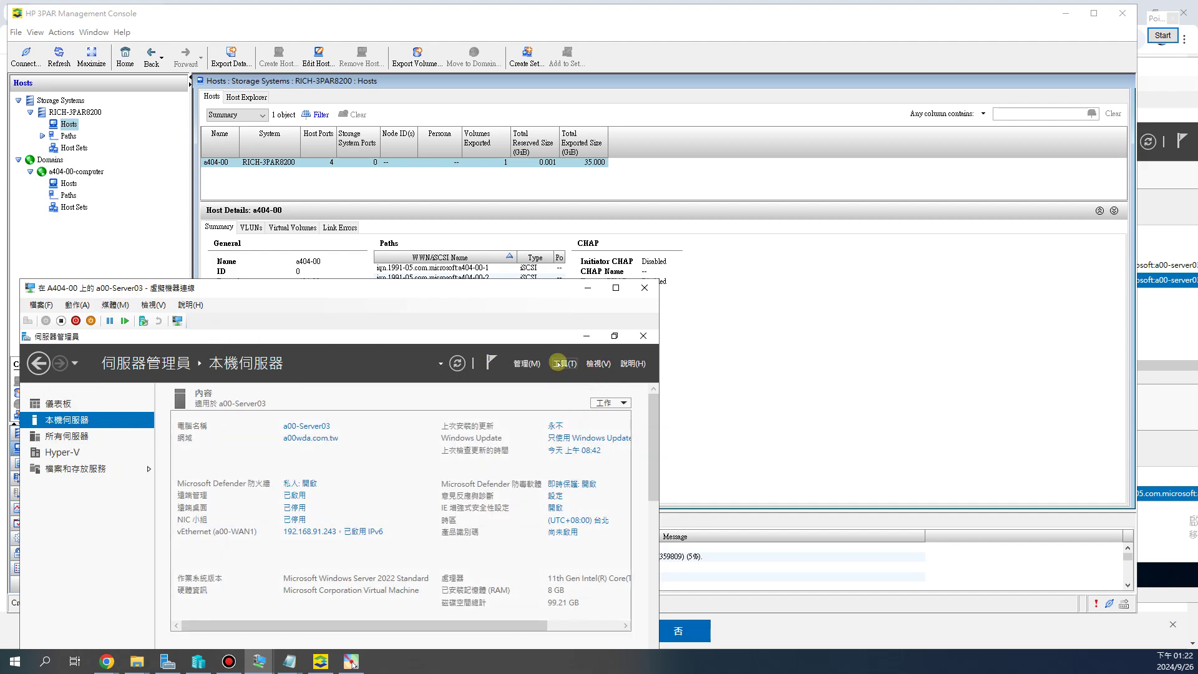
Reopen the iSCSI initiator properties on a00-Server03, show its configuration settings and highlight the host part of the initiator name.
click(561, 362)
click(516, 393)
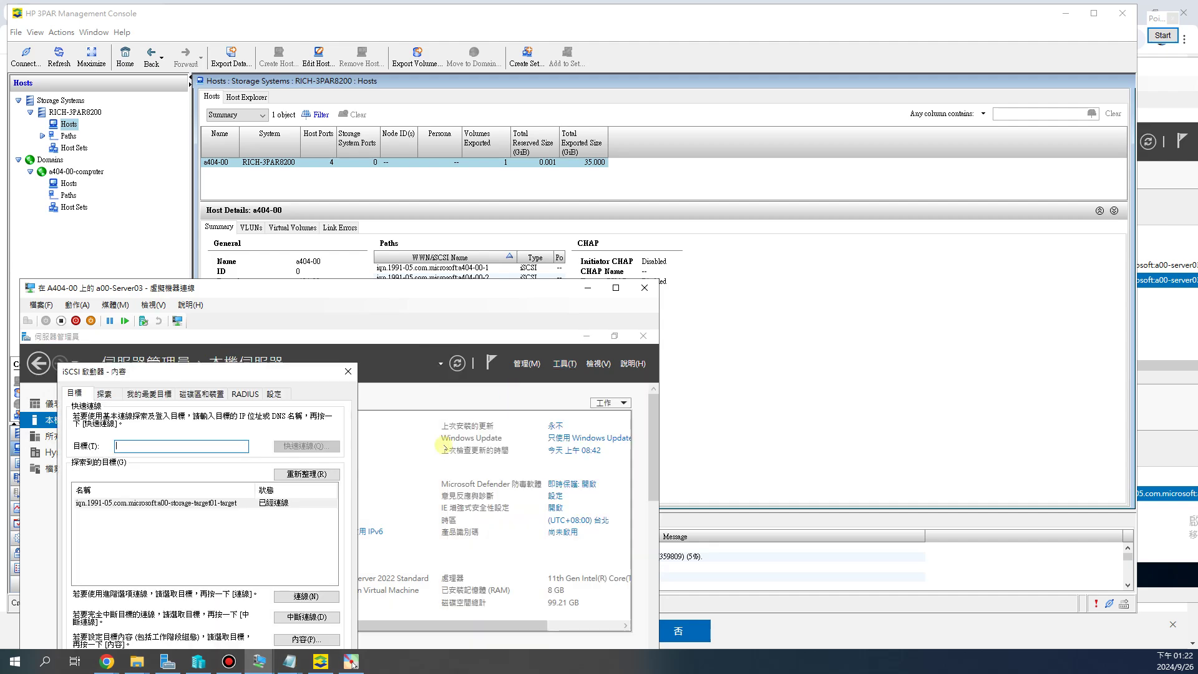
click(276, 394)
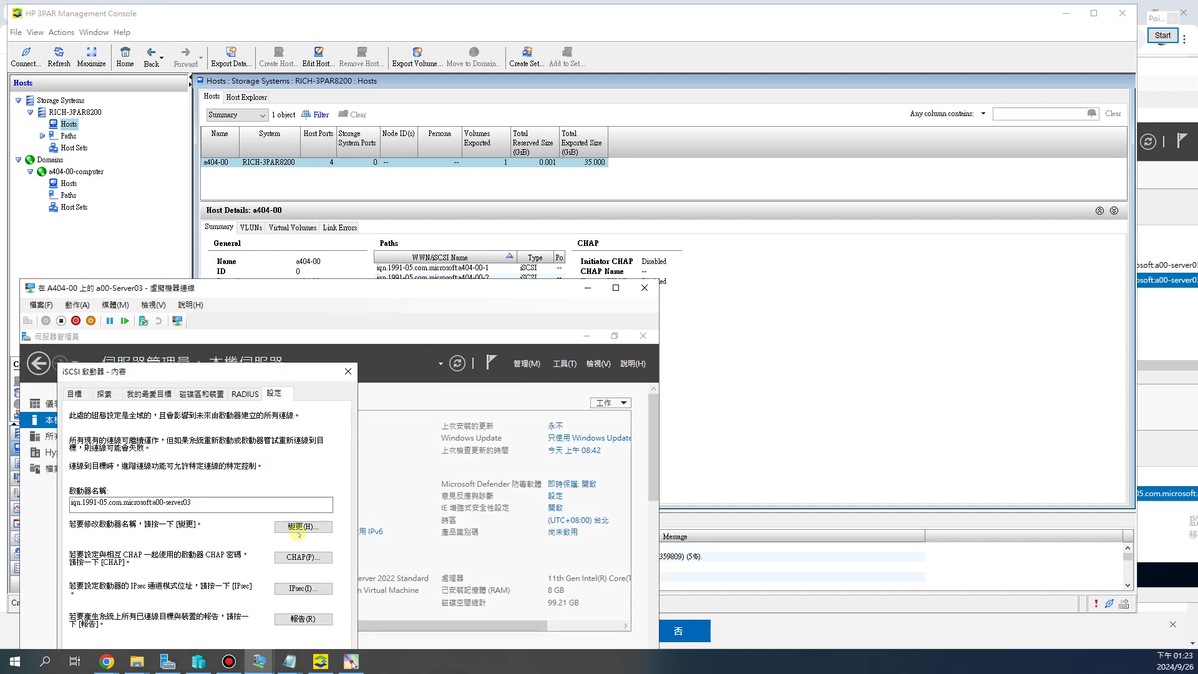
click(206, 504)
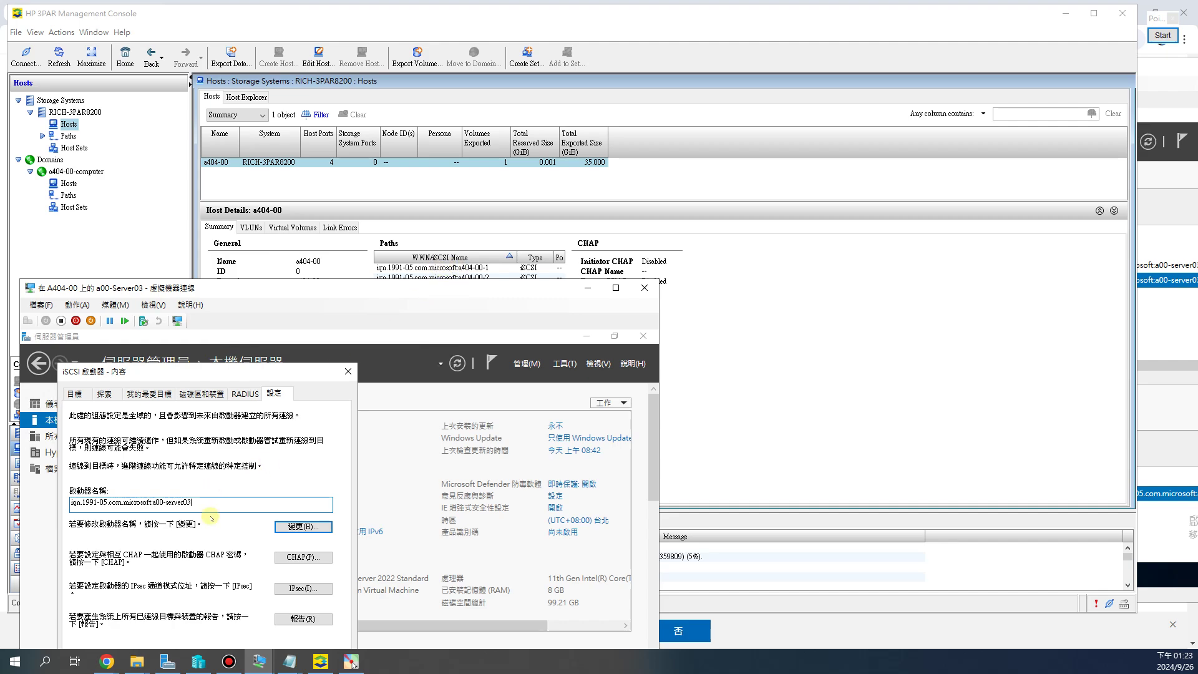
drag(206, 503, 161, 503)
Switch to a00-Server01-Storage, show the full initiator list of target01 and start adding another initiator identifier.
mouse_move(256, 665)
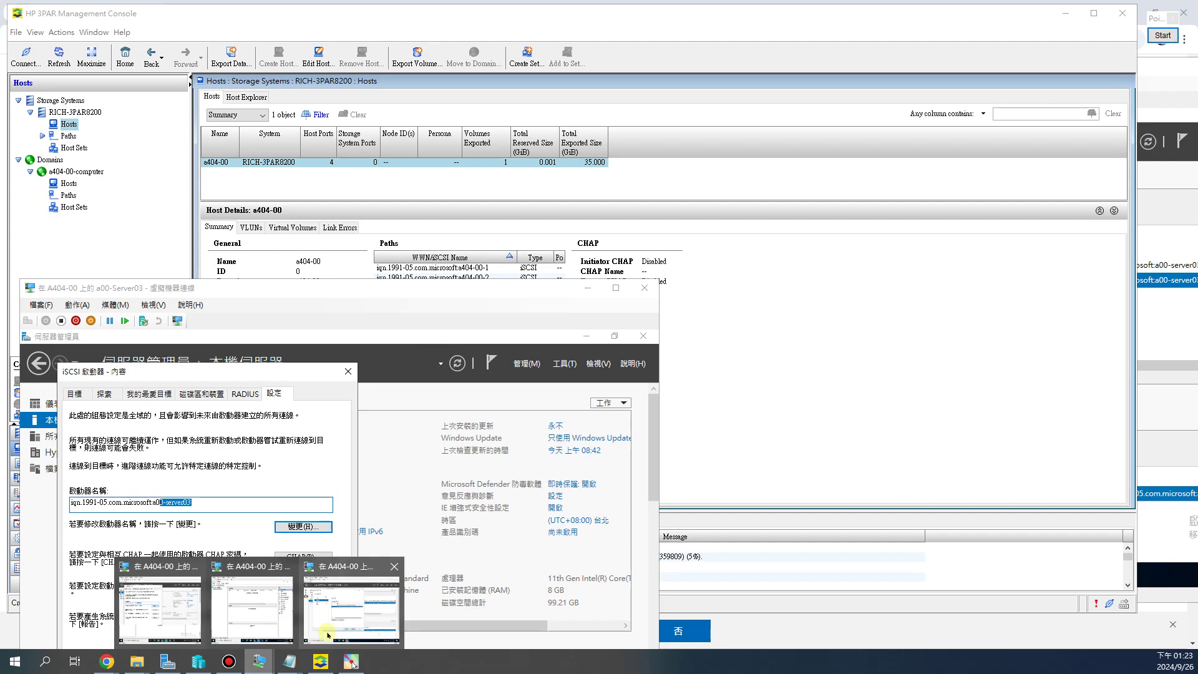
click(350, 602)
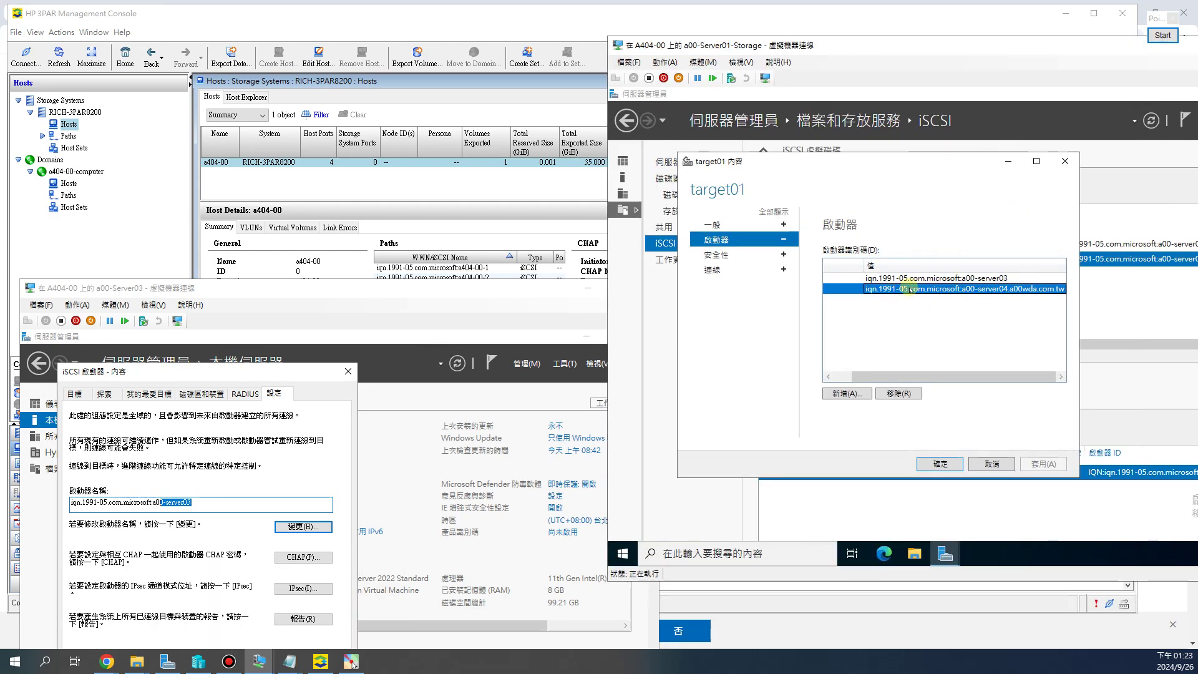
drag(920, 377, 902, 379)
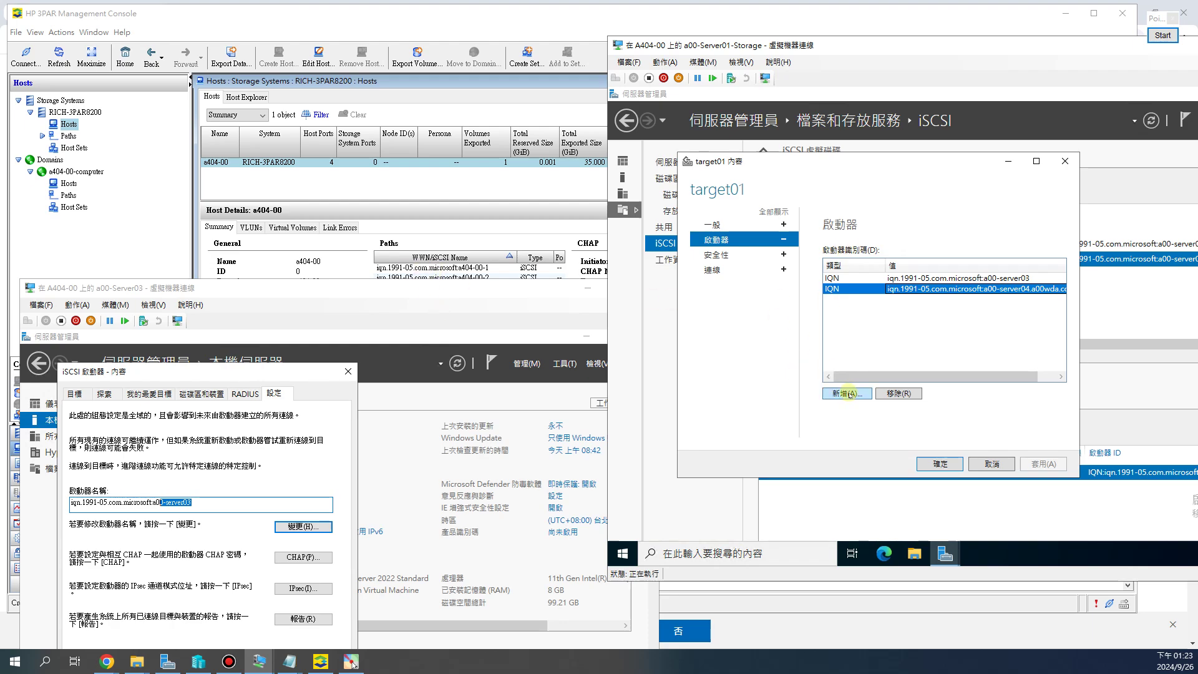
click(850, 394)
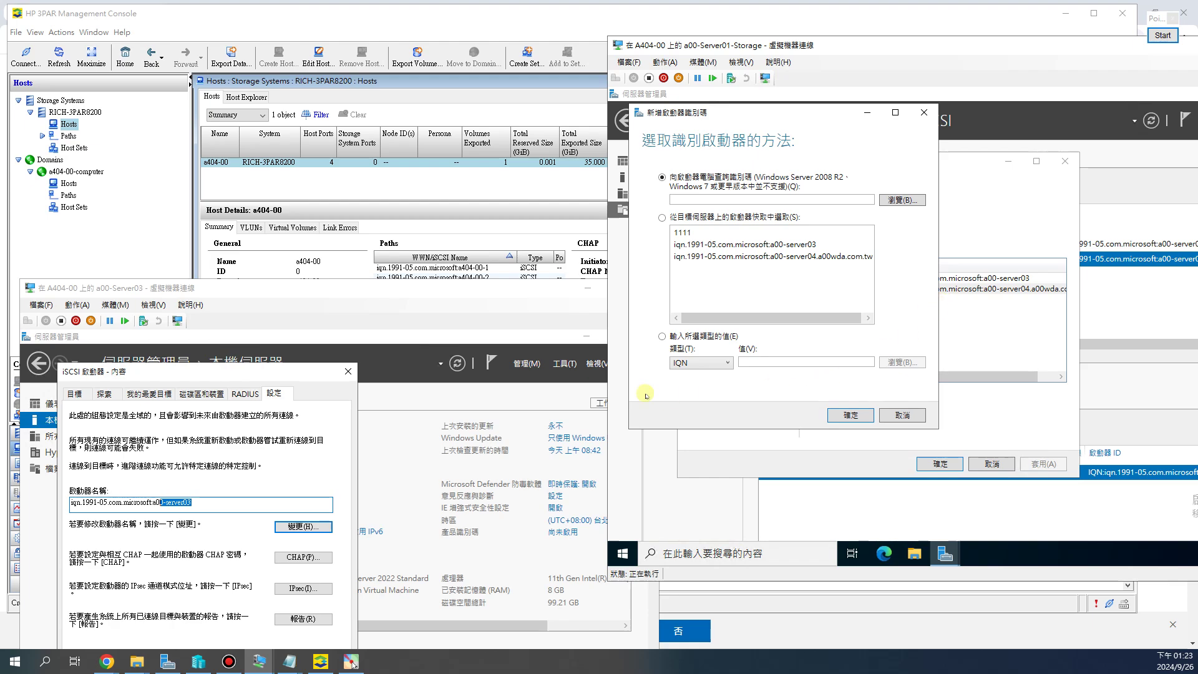
Copy the IQN prefix from a00-Server03's initiator name and add iqn.1991-05.com.microsof:a404-00-1 as an IQN-type initiator for target01.
click(247, 503)
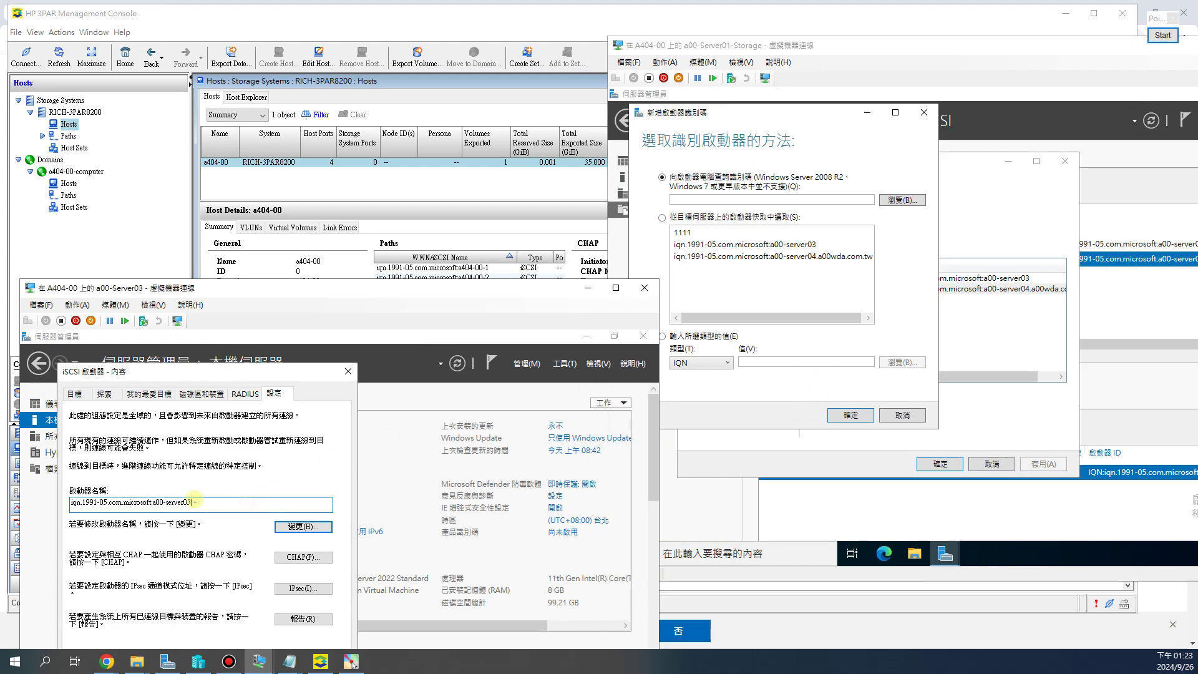
drag(150, 503, 16, 507)
key(ctrl+c)
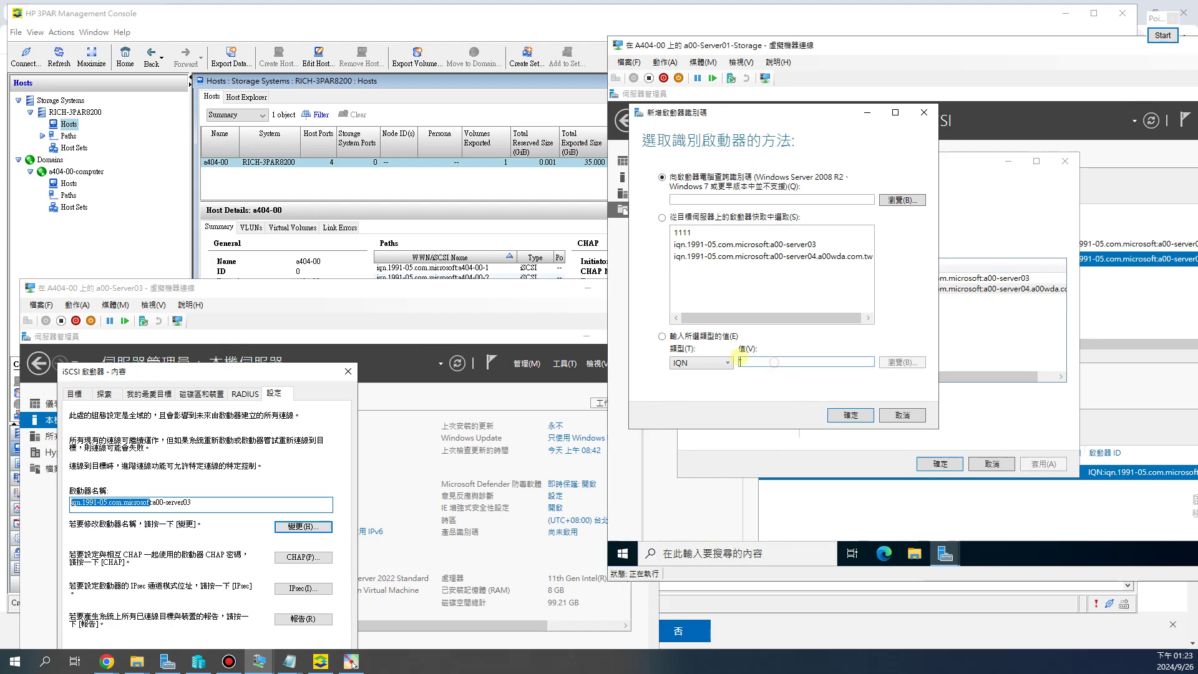
click(675, 343)
click(662, 337)
click(780, 363)
key(ctrl+v)
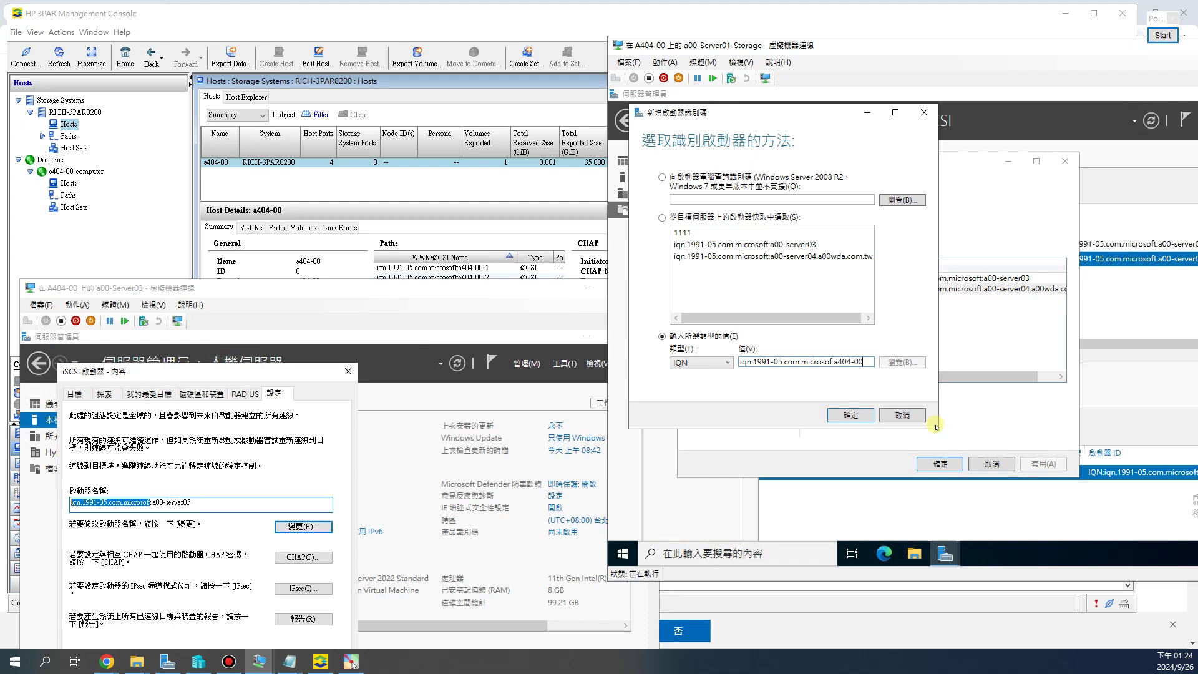
text(0-1)
click(850, 415)
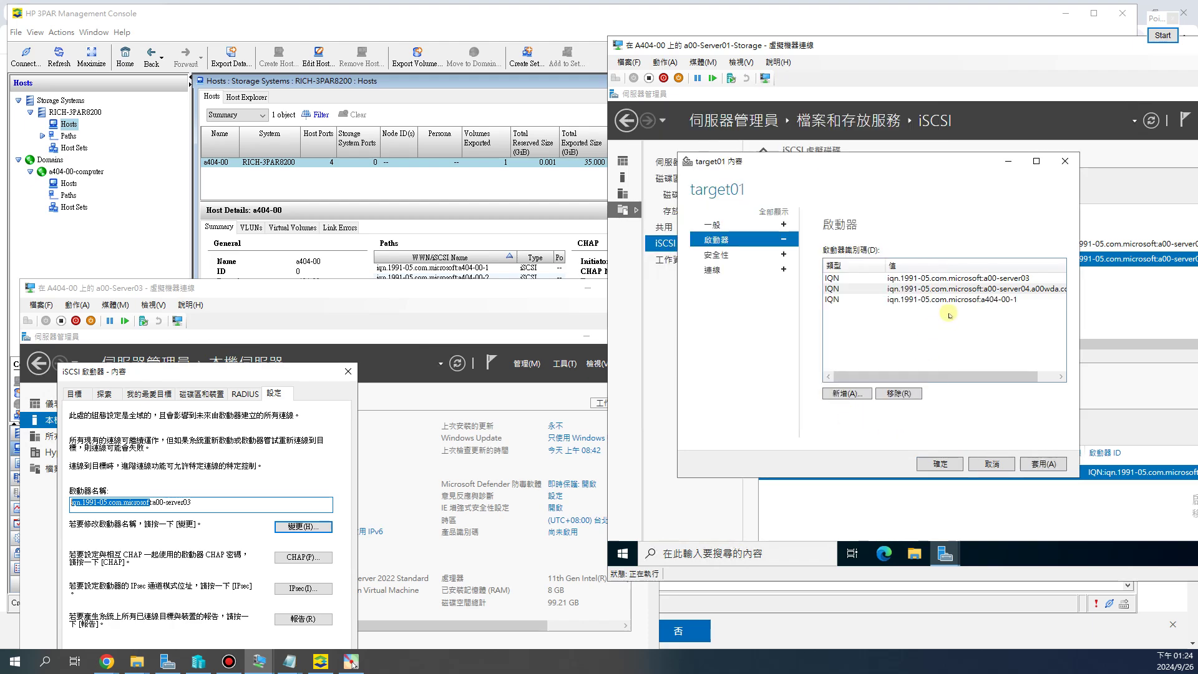
Compare target01's a404-00-1 initiator entry with a00-Server03's initiator name, then select the a00-server03 entry in the list.
click(985, 302)
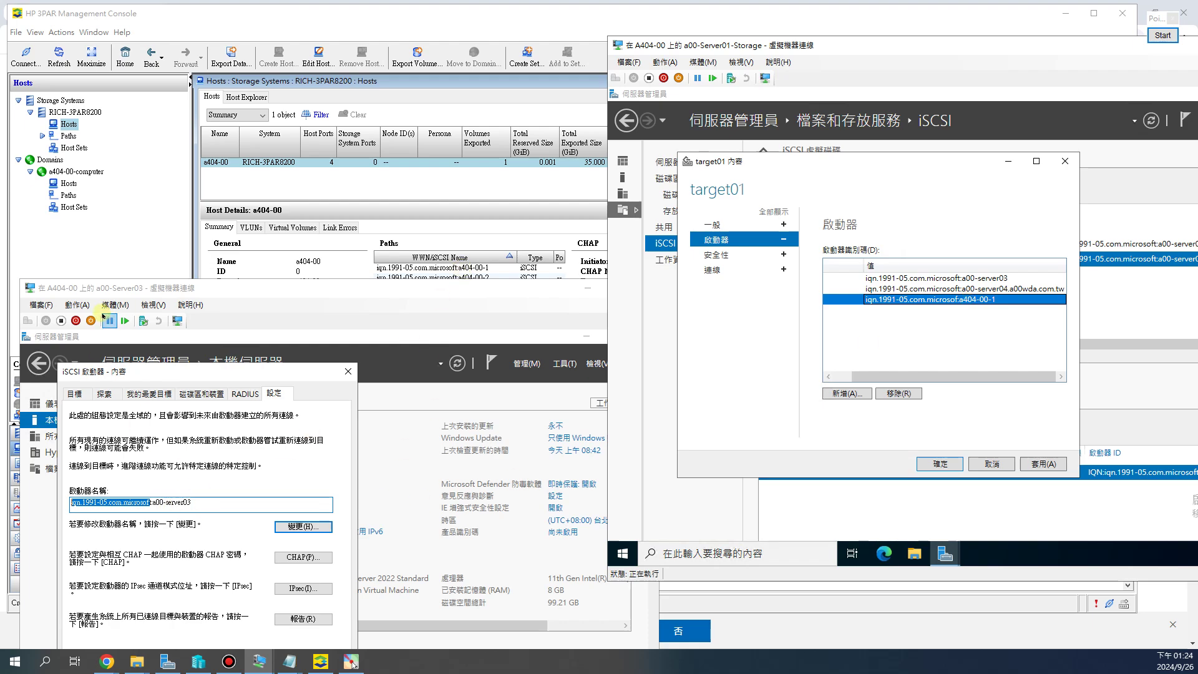
click(169, 511)
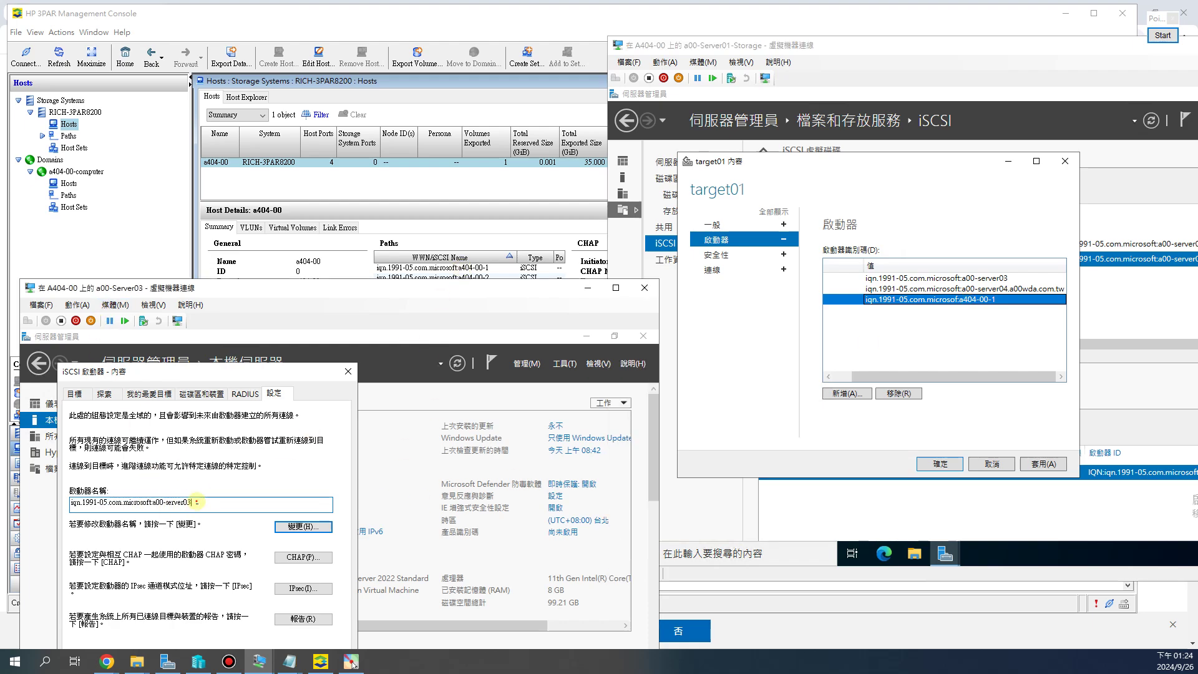
click(984, 279)
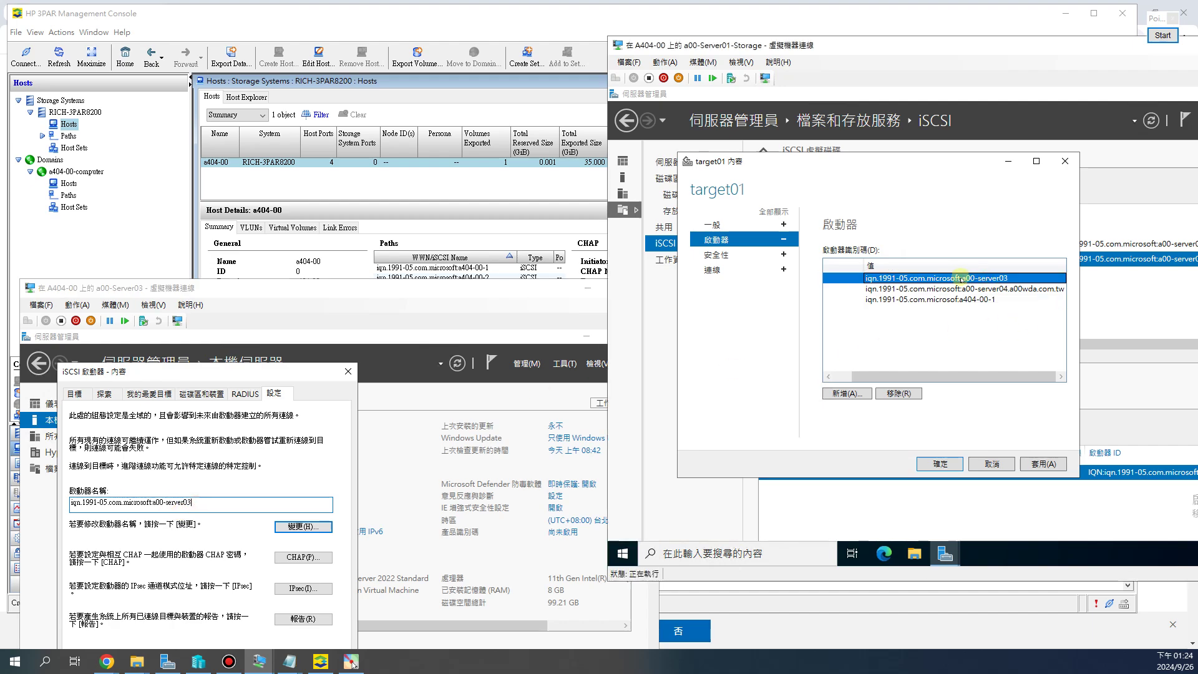
Compare the a404-00-1 initiator entry in target01 with a00-Server03's initiator name and the iSCSI path names of 3PAR host a404-00.
click(76, 502)
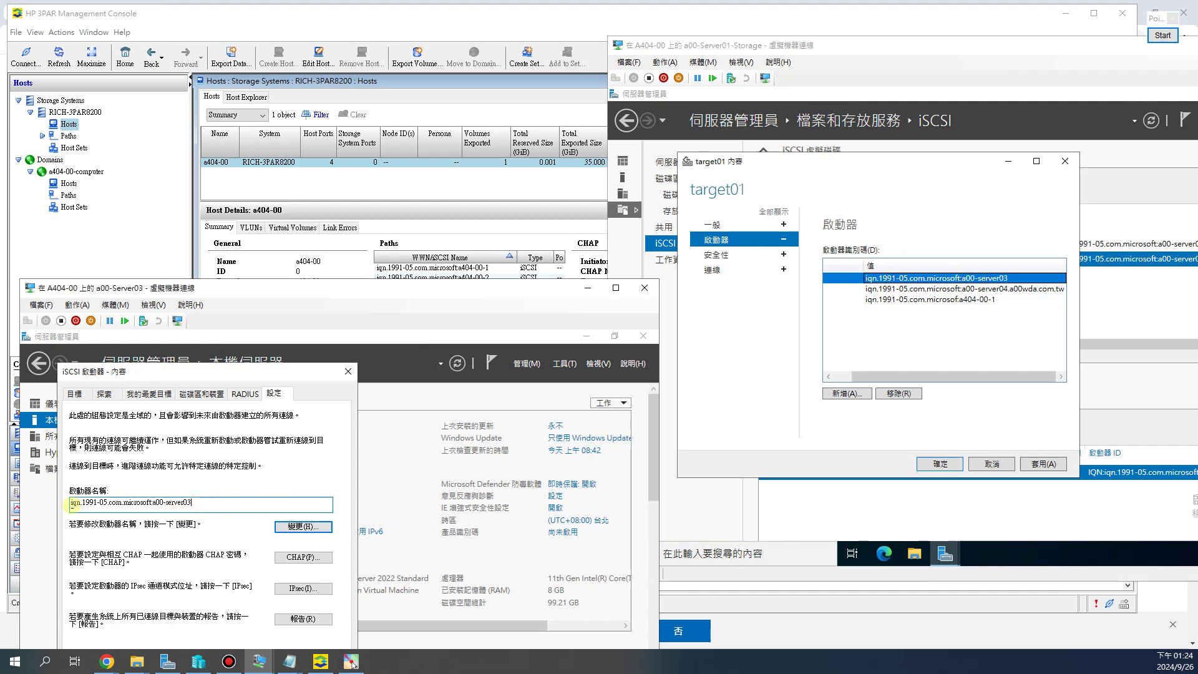
click(913, 302)
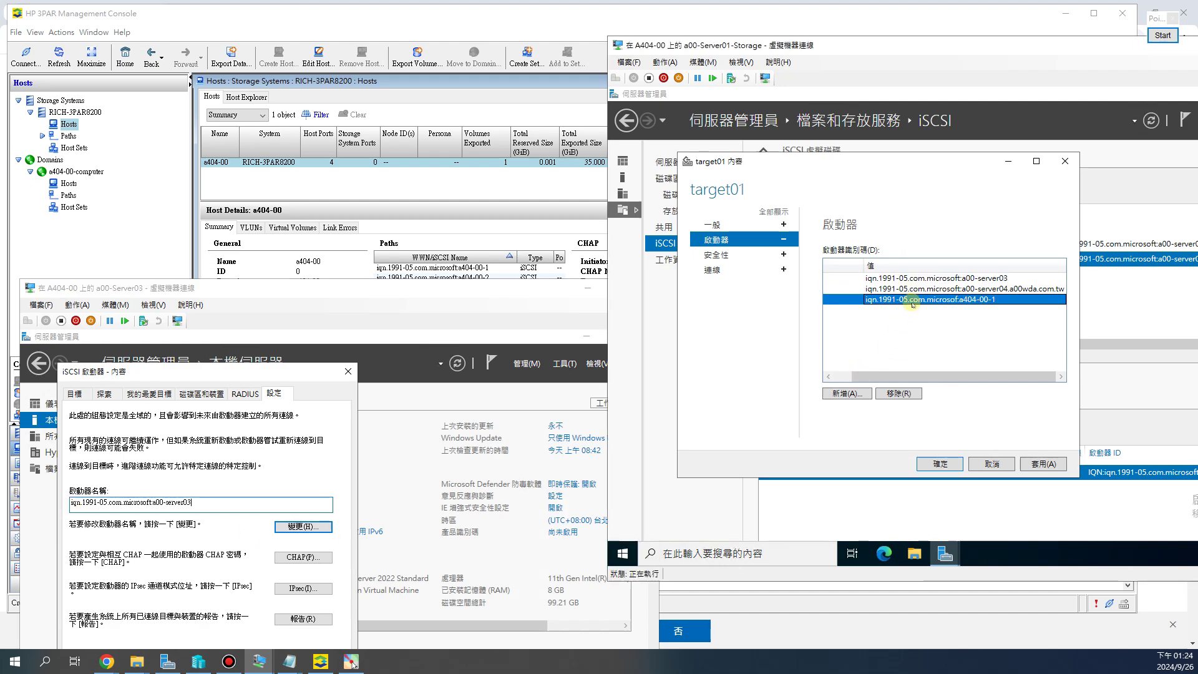
click(482, 269)
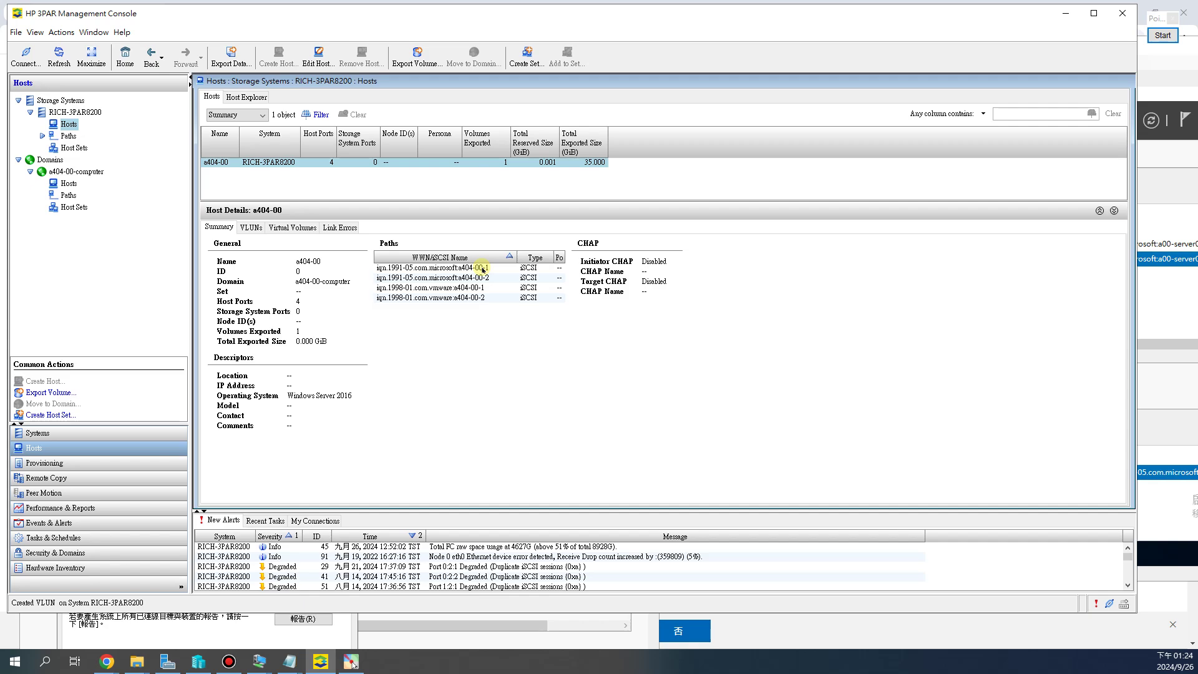
mouse_move(259, 661)
click(214, 631)
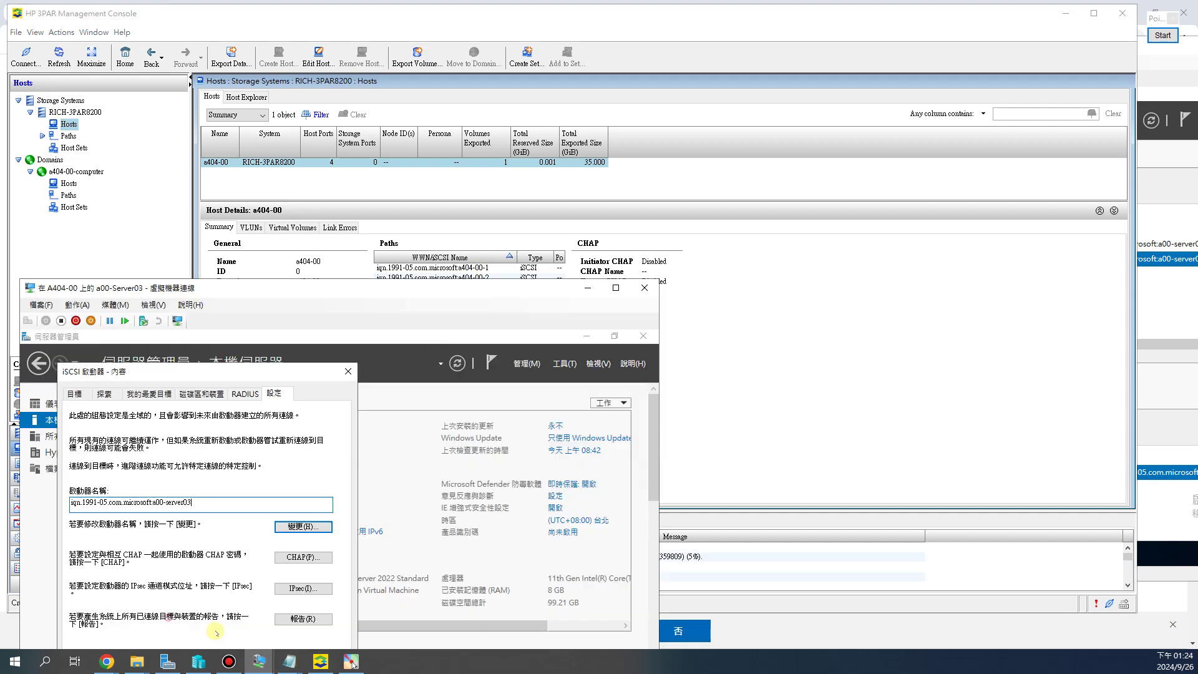
click(378, 615)
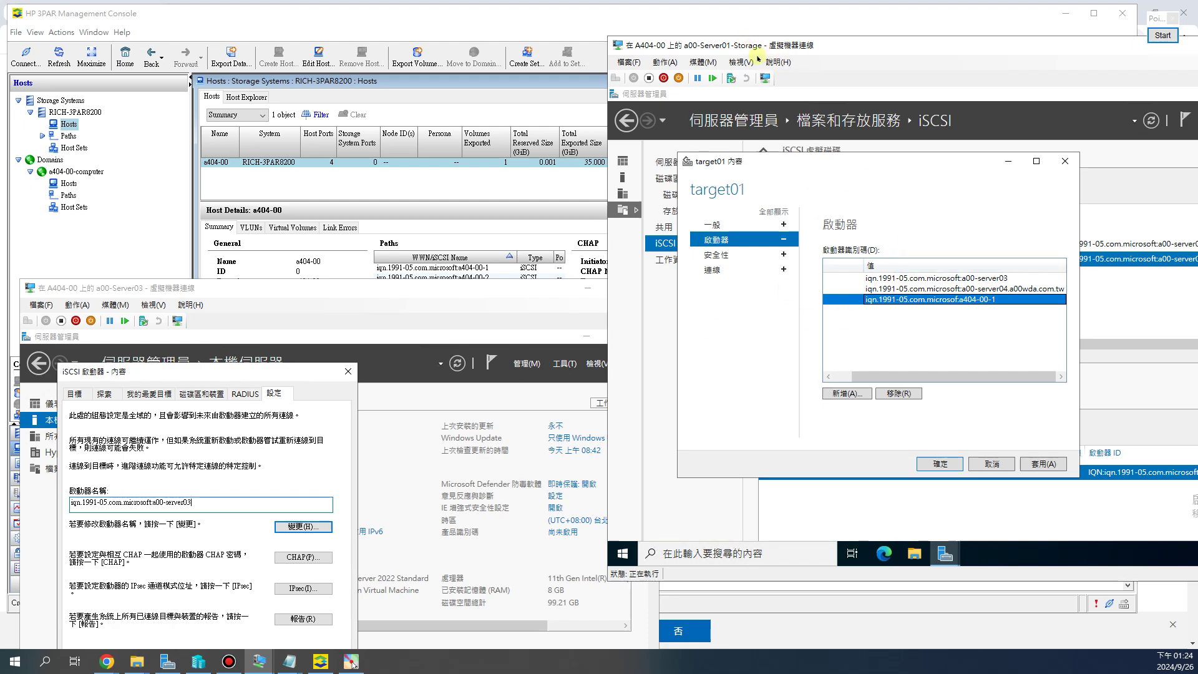
Change a00-Server03's iSCSI initiator name to iqn.1991-05.com.microsoft:a404-00-1 and confirm the initiator properties.
click(304, 526)
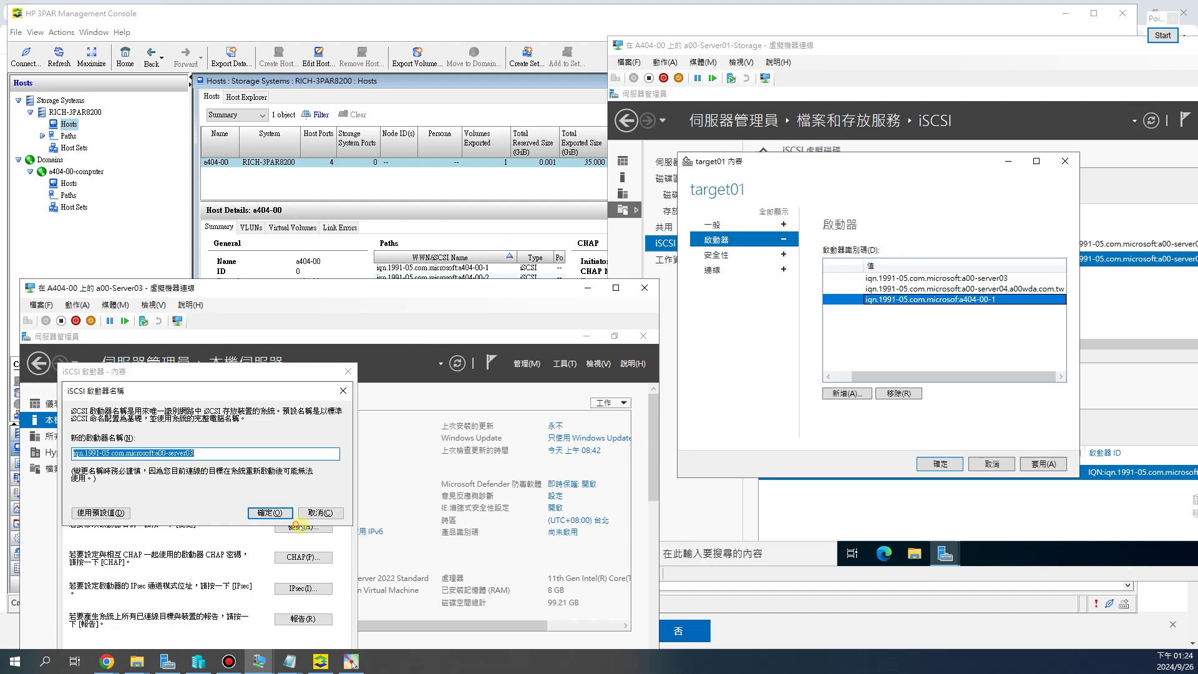
click(232, 456)
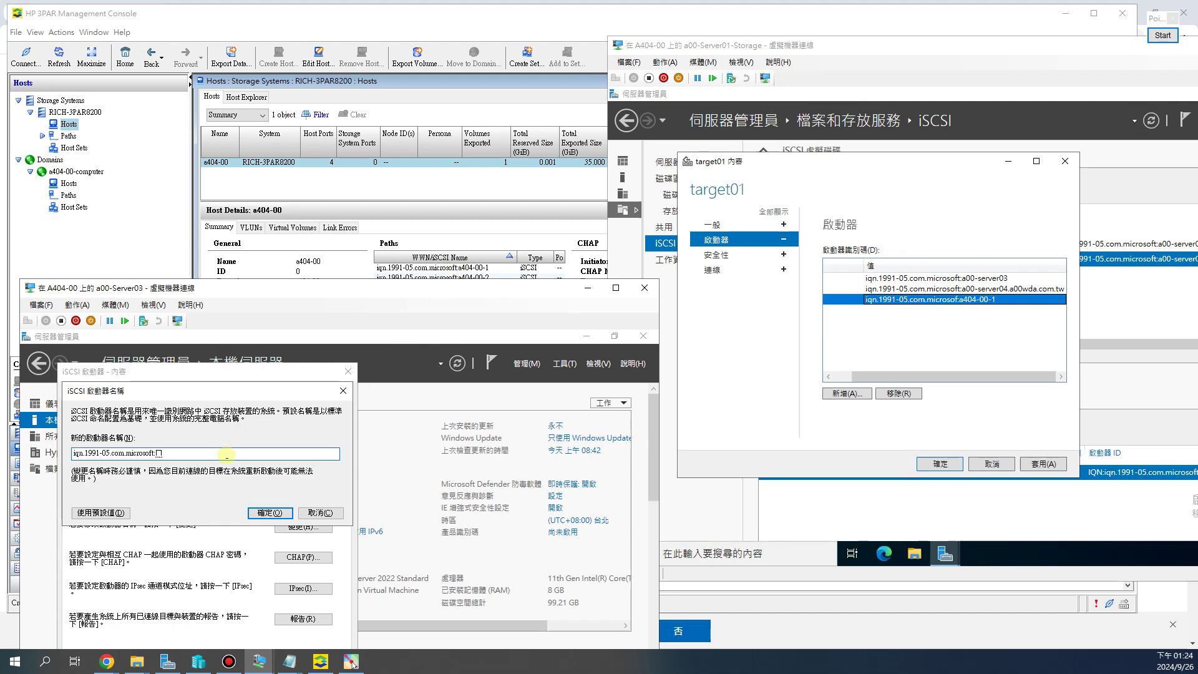
key(BackSpace)
key(BackSpace)
text(:a404)
click(269, 513)
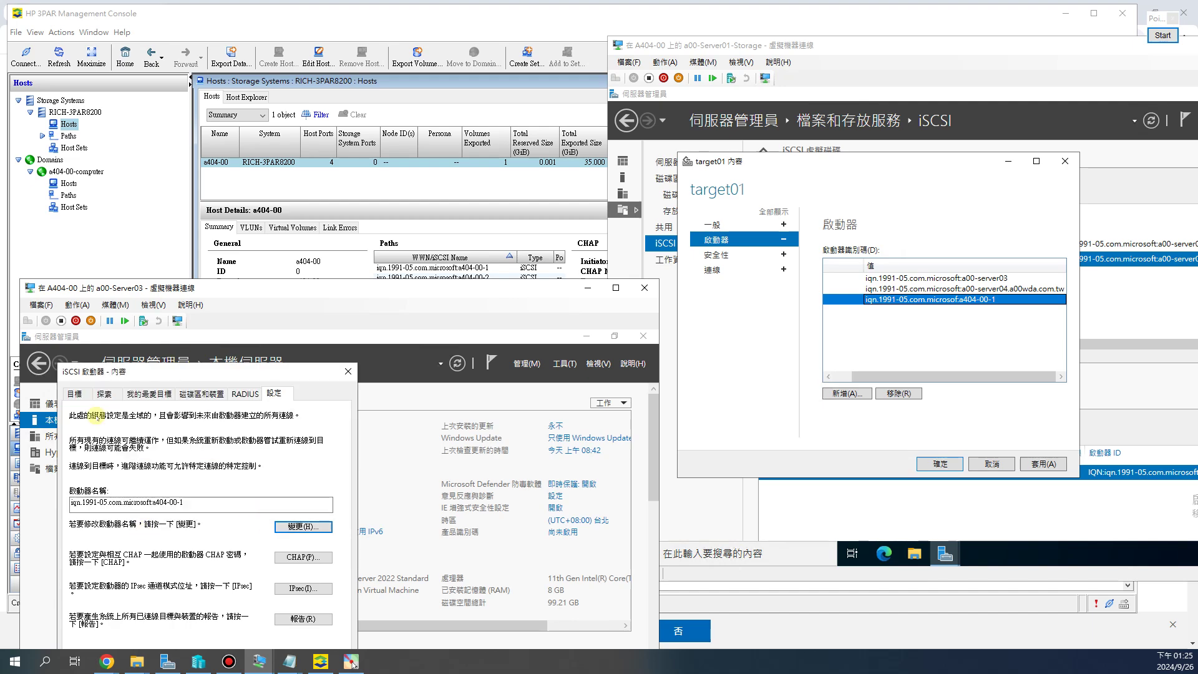
drag(177, 373, 255, 344)
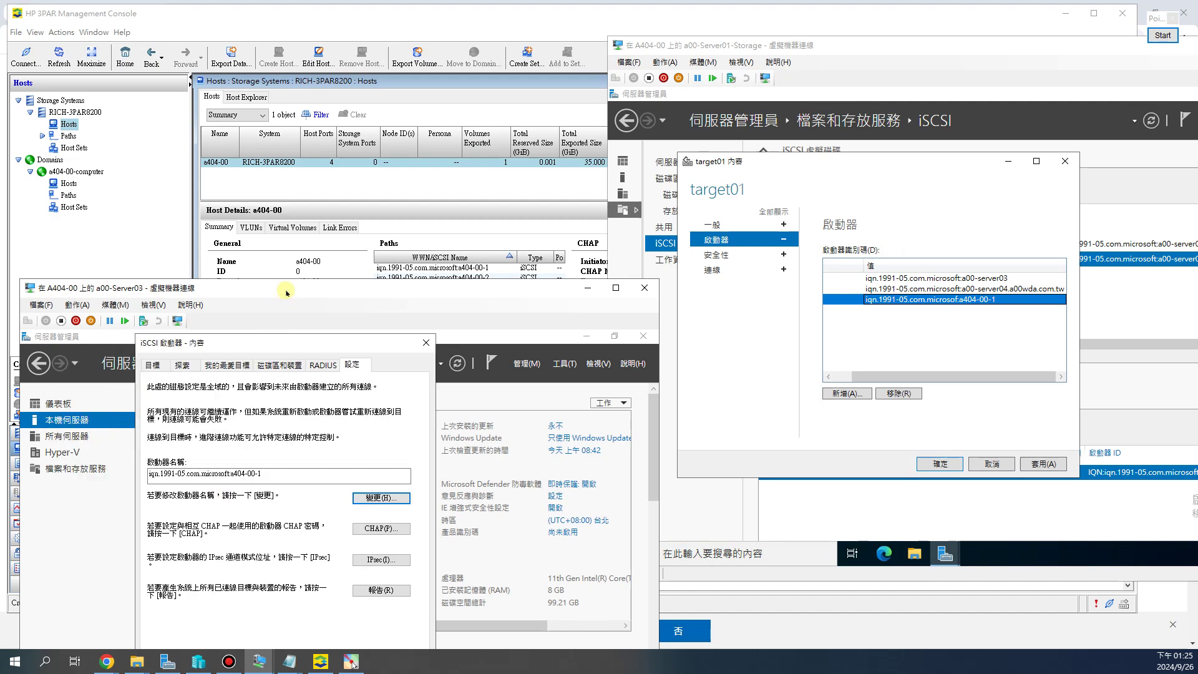
drag(286, 290, 279, 197)
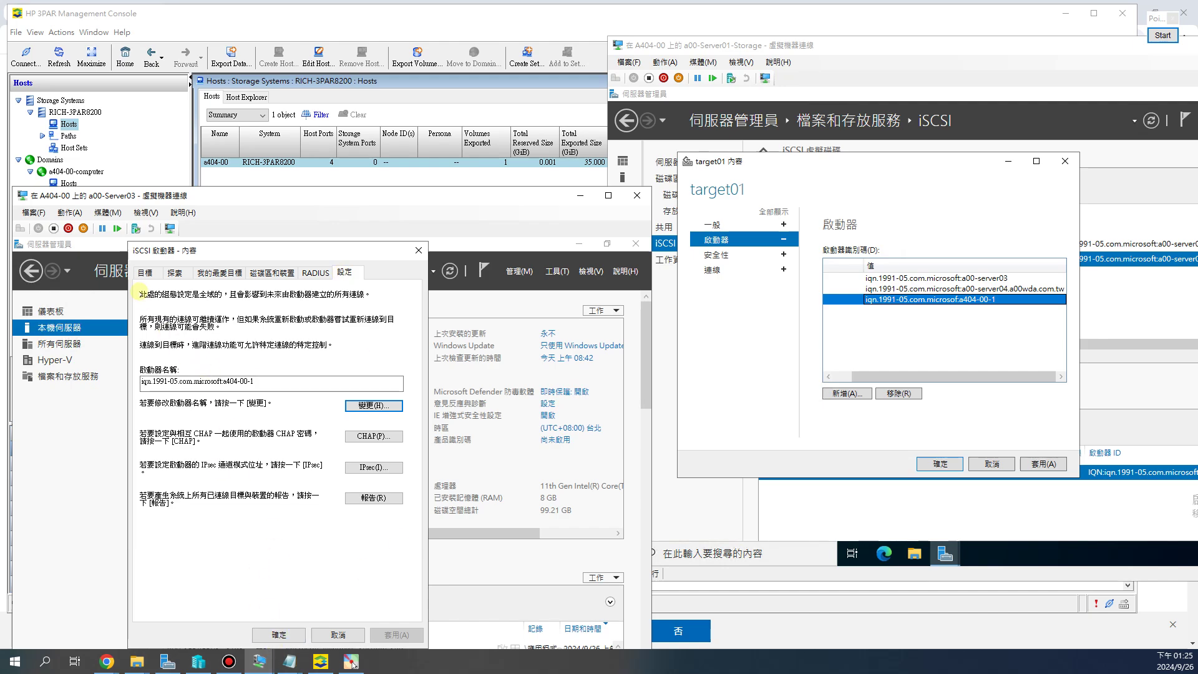
click(145, 273)
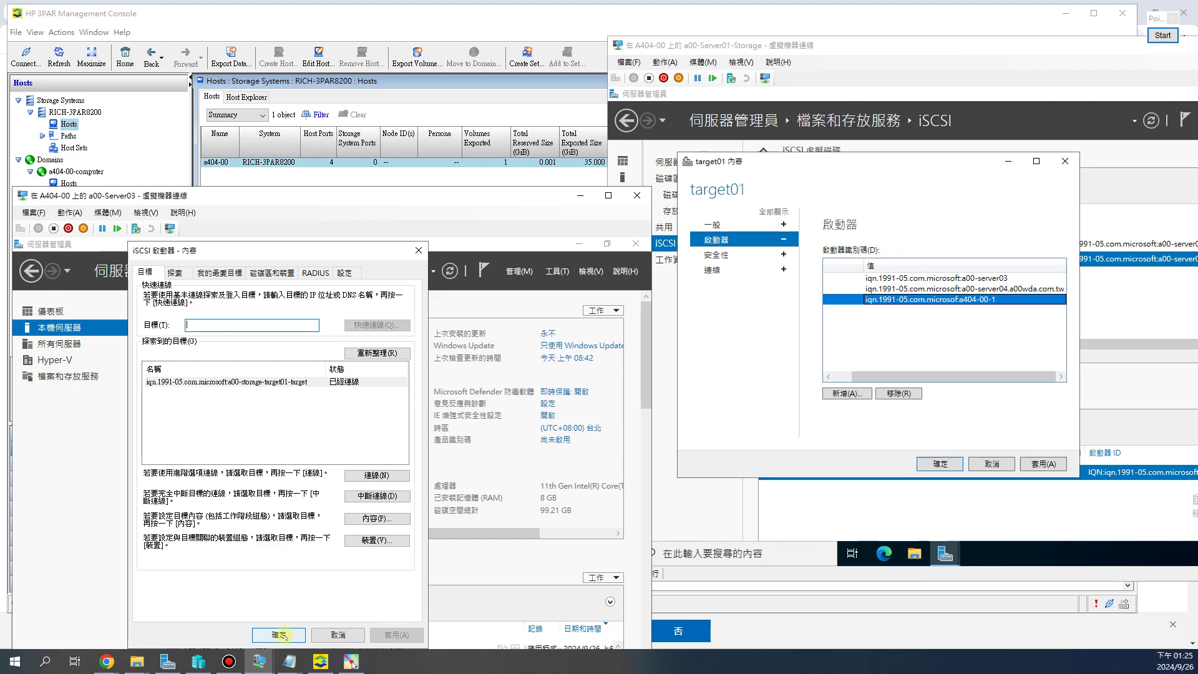
click(280, 634)
Reopen the iSCSI initiator properties on a00-Server03 to check its target and initiator name, and auto-configure the volume and device list.
click(557, 271)
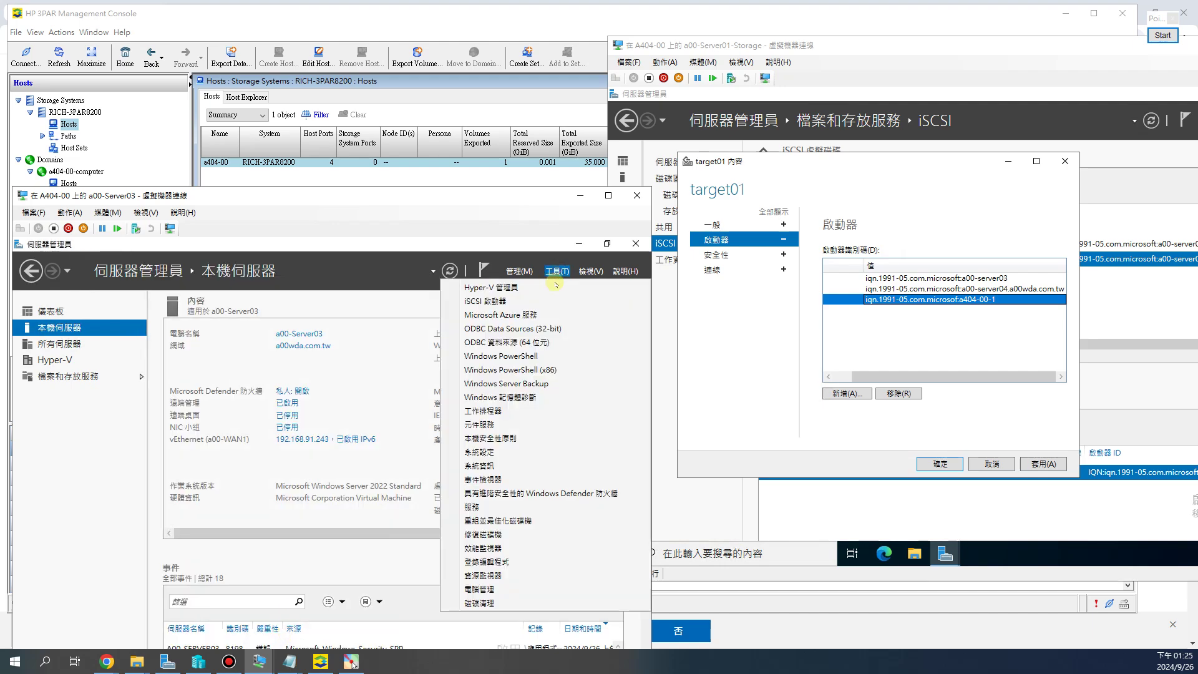
click(520, 301)
drag(243, 265, 337, 265)
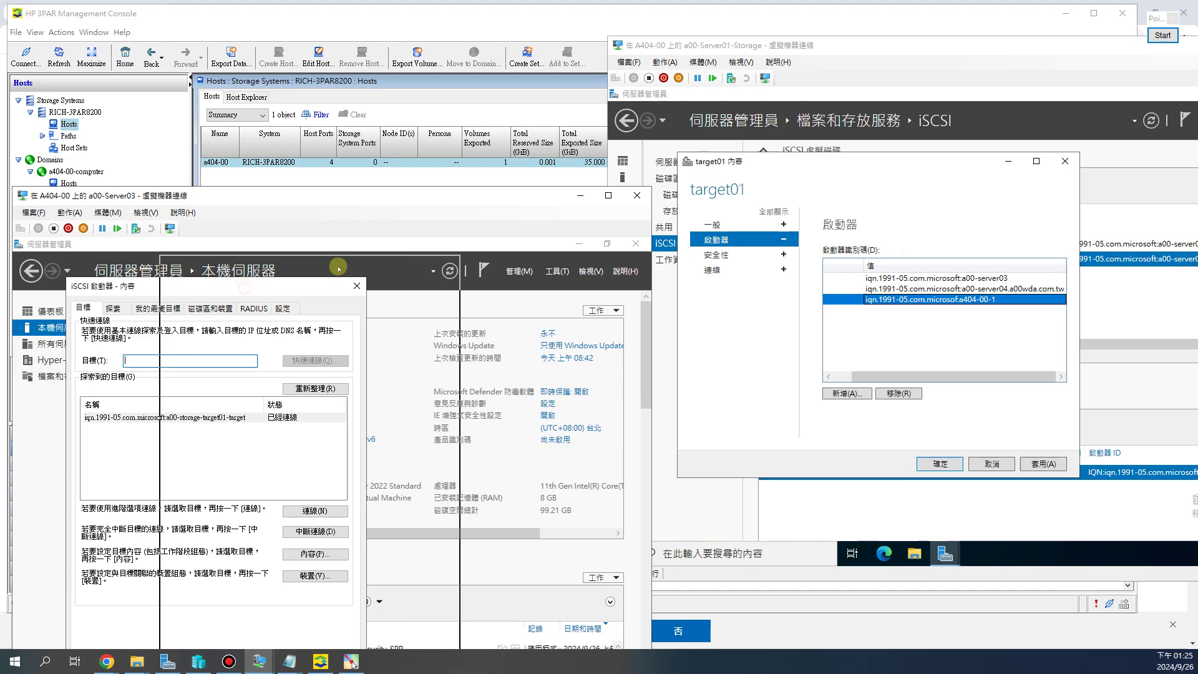
click(376, 397)
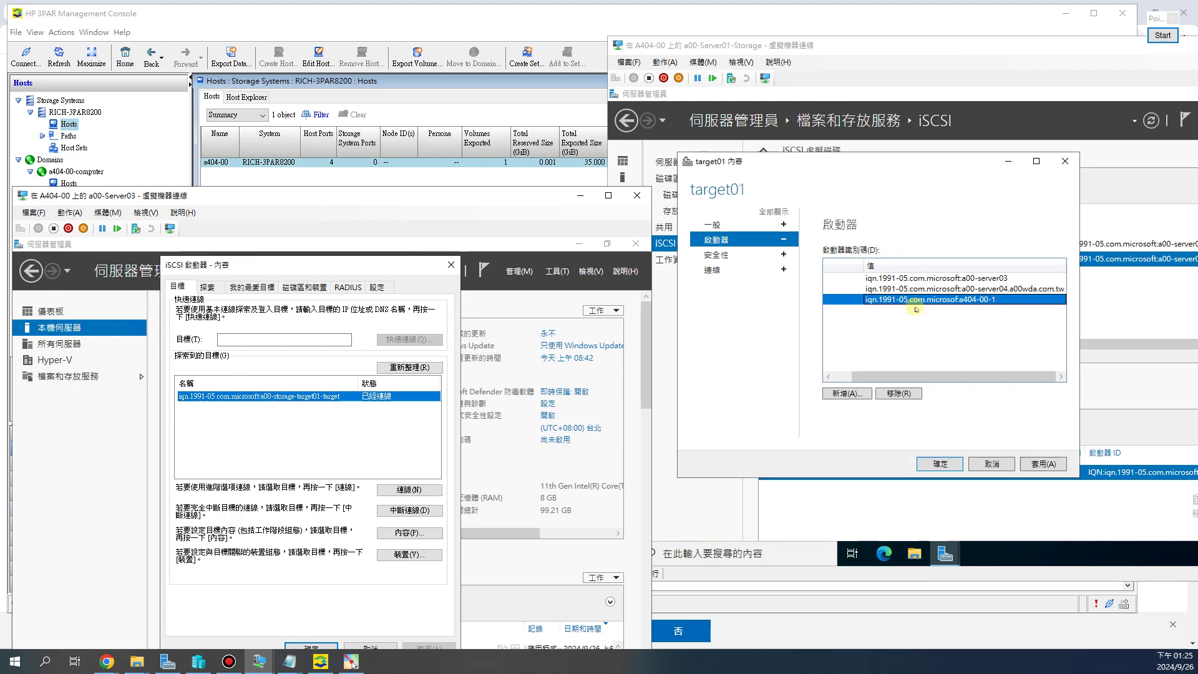
click(377, 287)
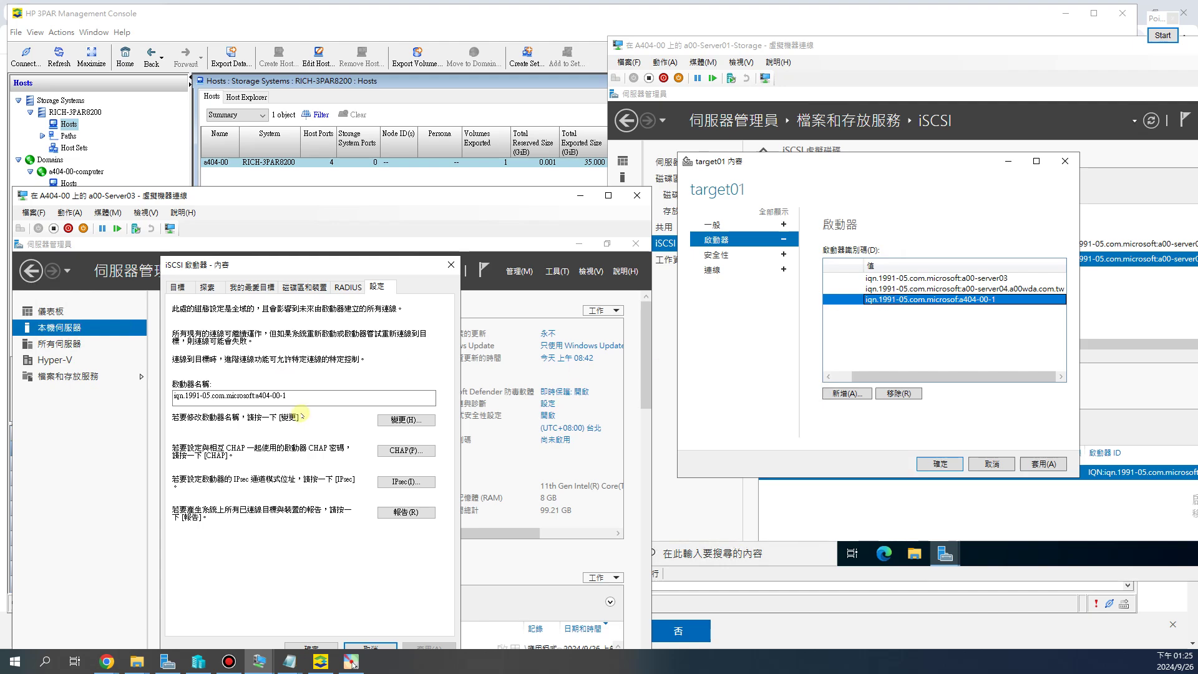
click(304, 287)
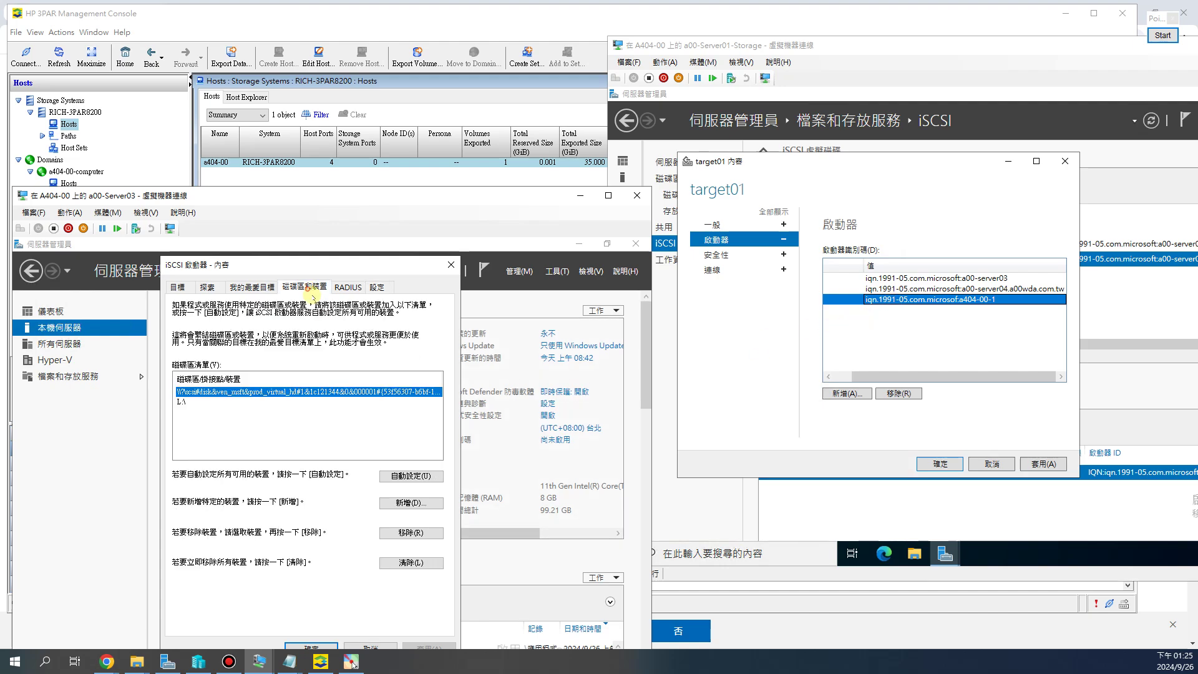
click(405, 476)
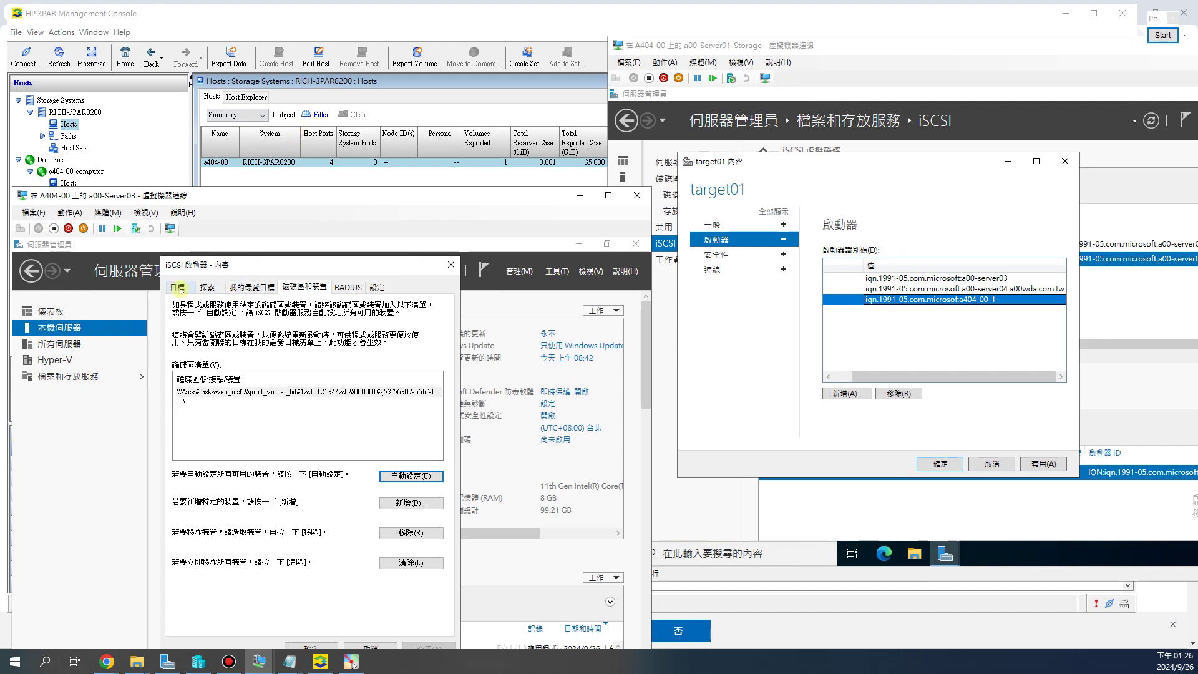
Quick-connect a00-Server03 to the 3PAR iSCSI target at 192.168.82.92 and finish the connection dialog.
click(178, 287)
text(19)
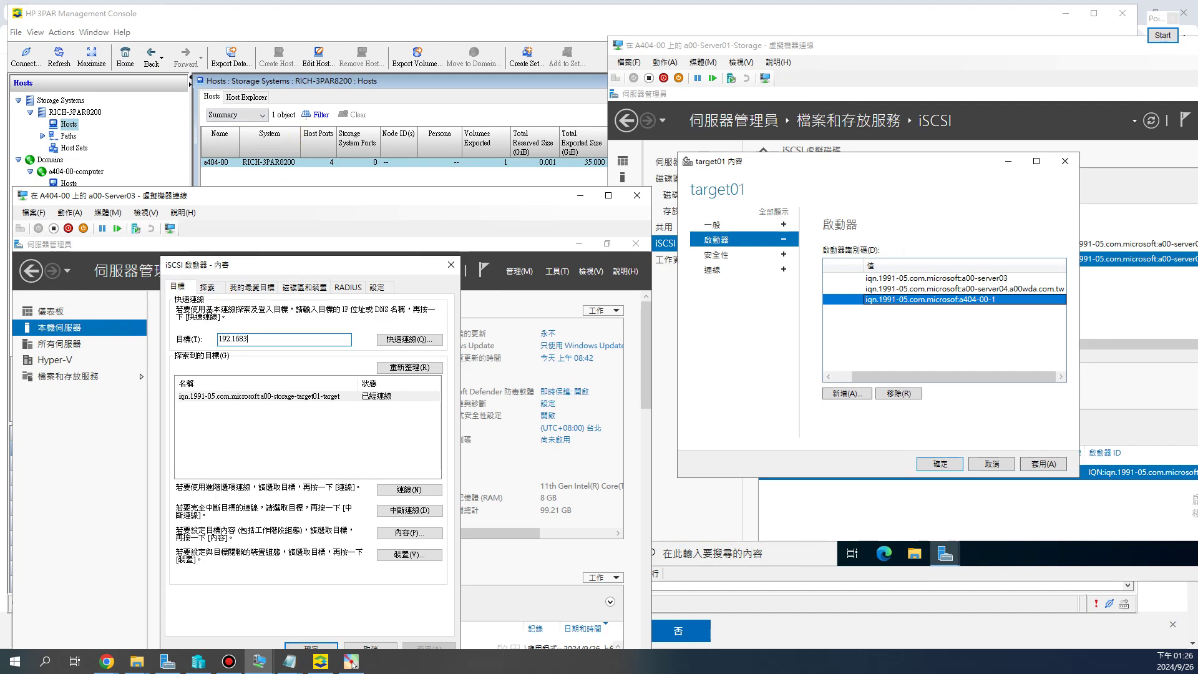
text(2.1683)
key(BackSpace)
text(82.92)
click(410, 339)
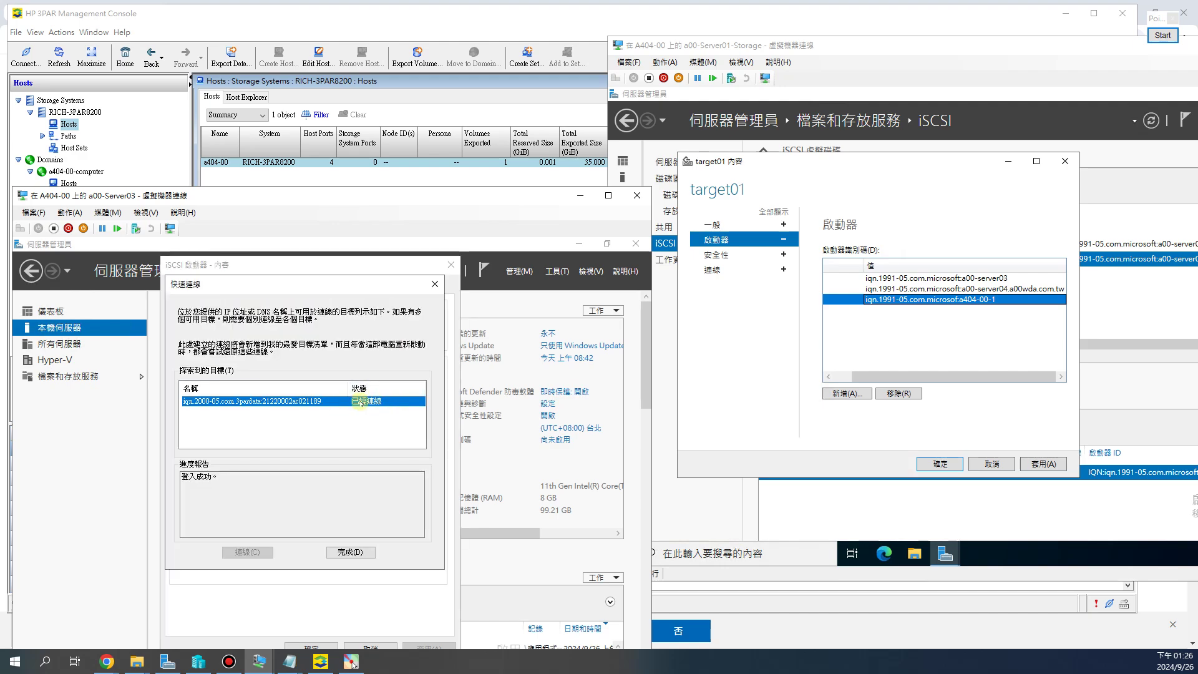
drag(366, 194, 408, 282)
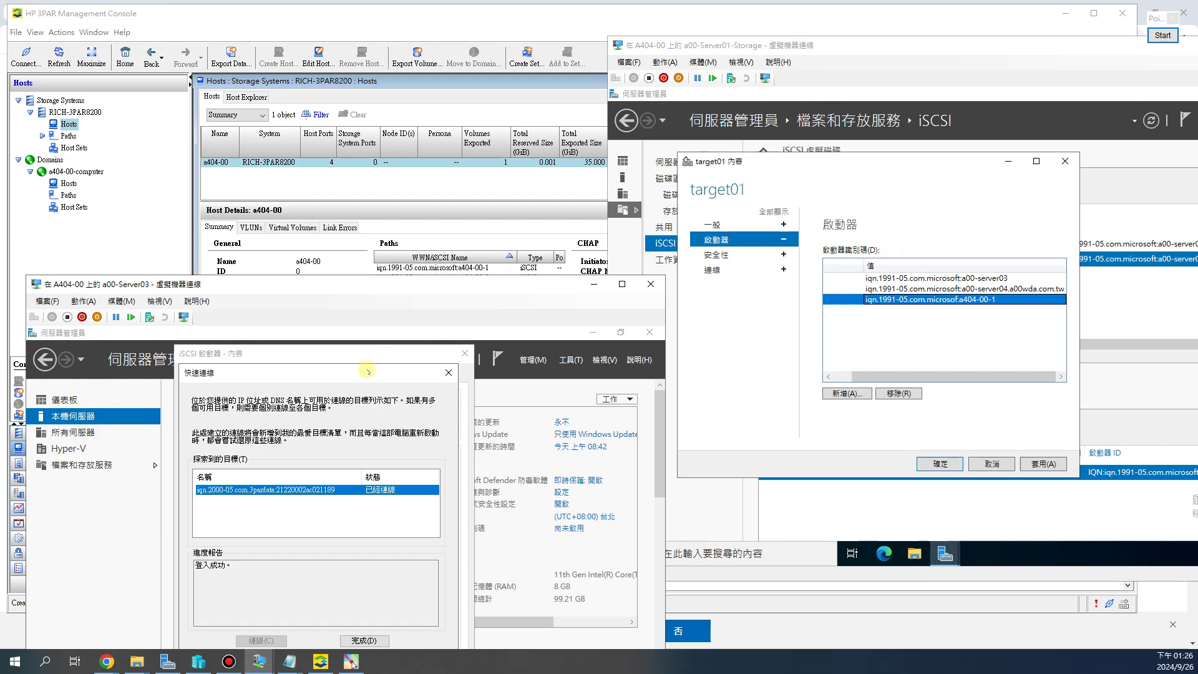
drag(367, 372, 365, 365)
click(361, 633)
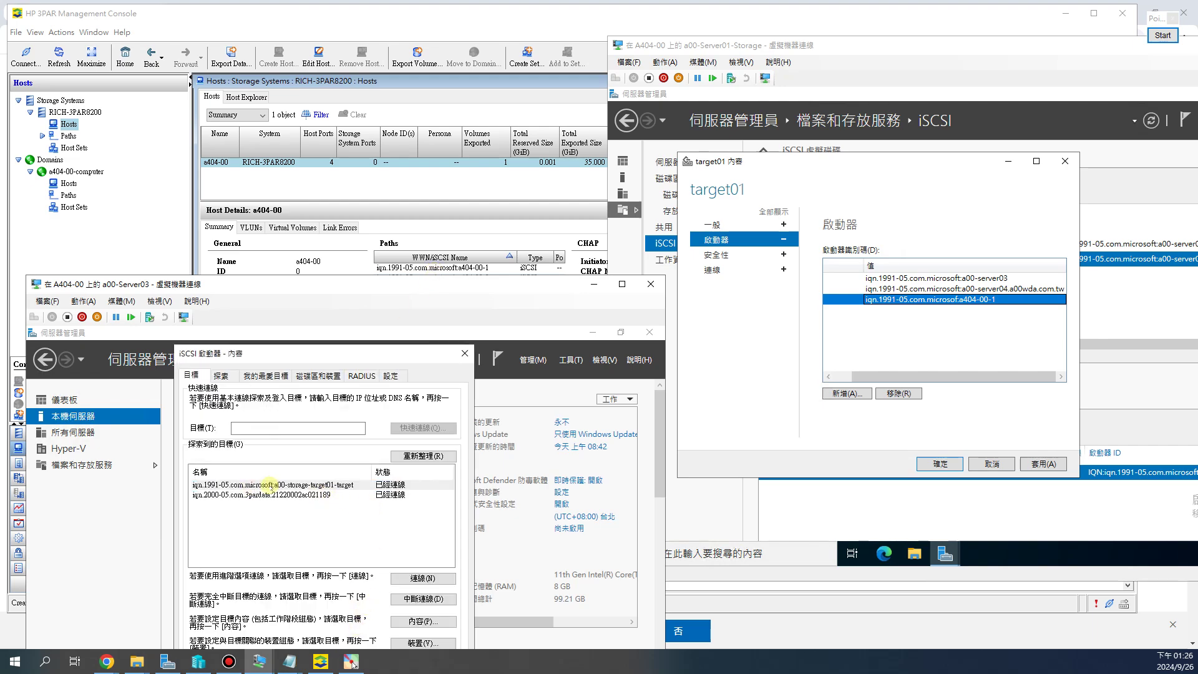
Select the 3PAR target in the discovered list, then auto-configure the initiator's volumes and devices again.
click(236, 497)
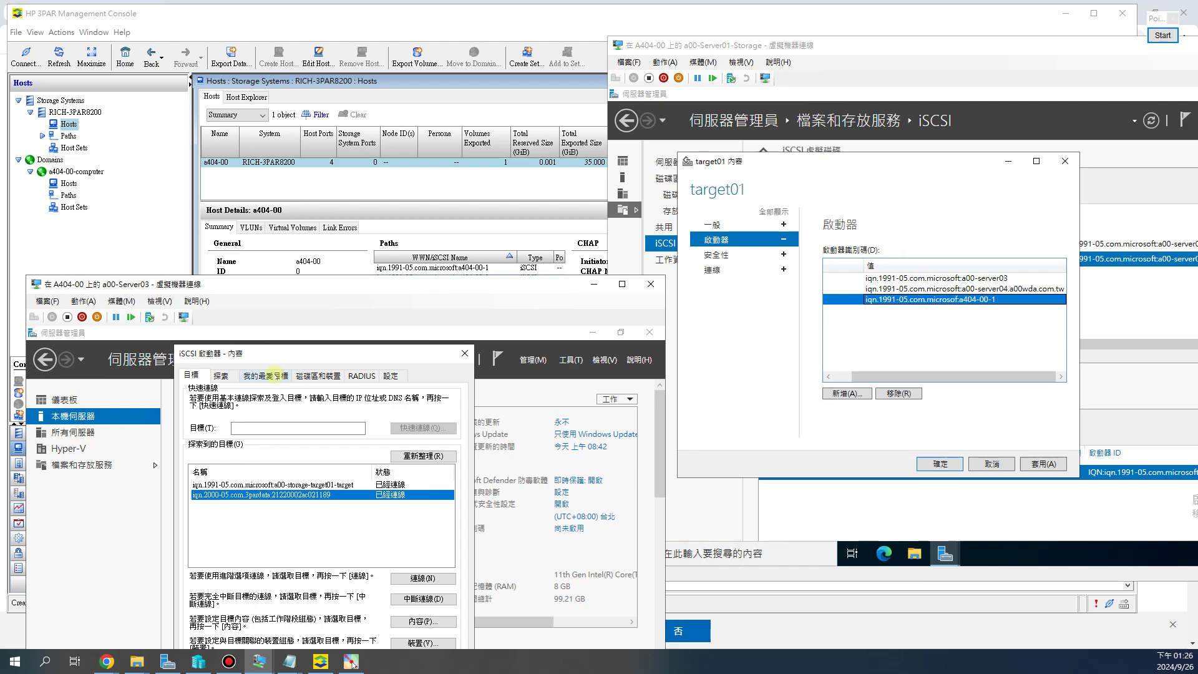
click(314, 377)
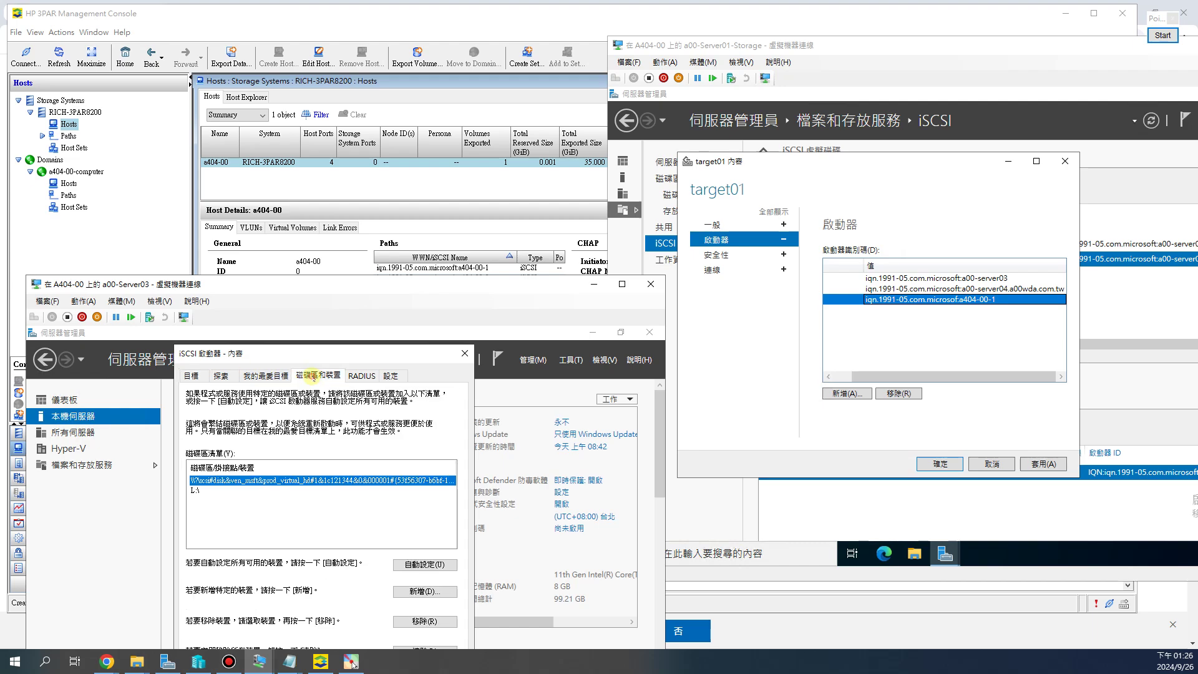
click(417, 565)
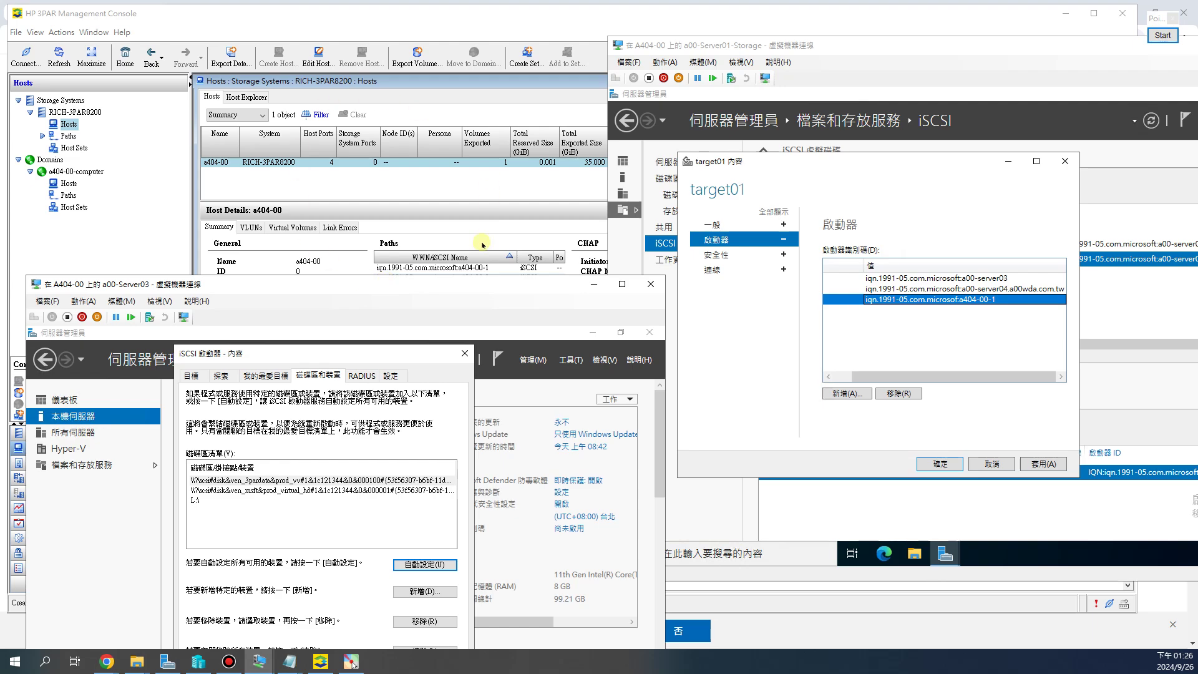
Review the virtual volumes provisioned for domain a404-00-computer in HP 3PAR Management Console, then return to a00-Server03.
click(156, 212)
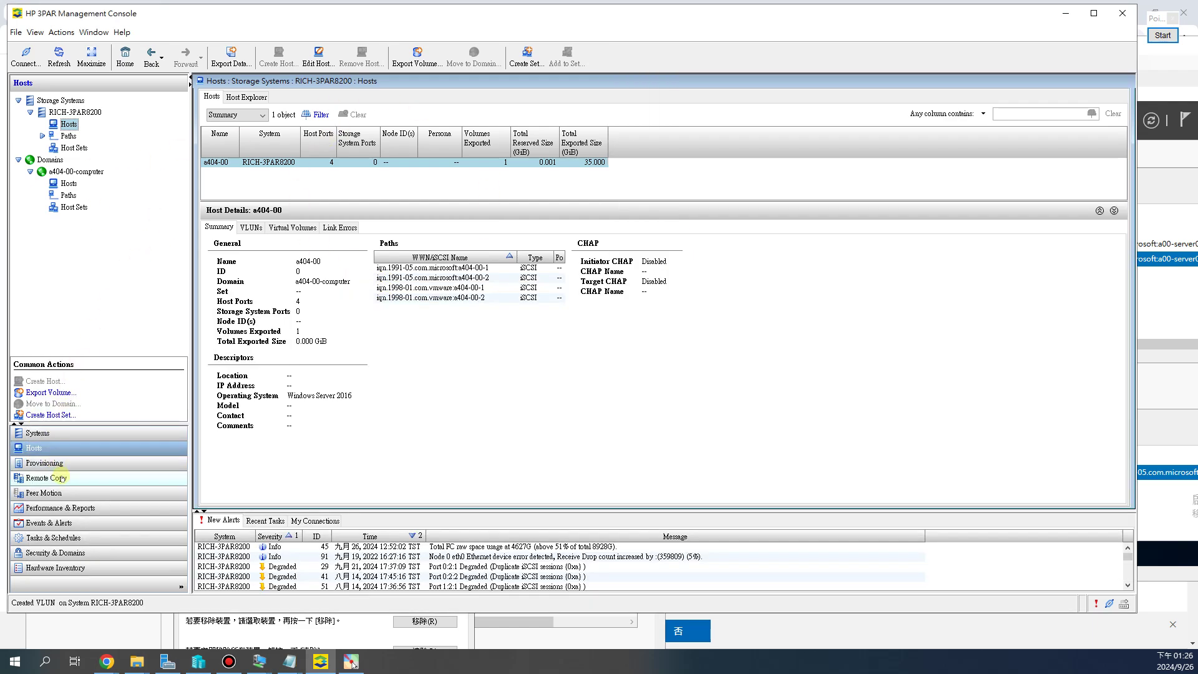
click(44, 463)
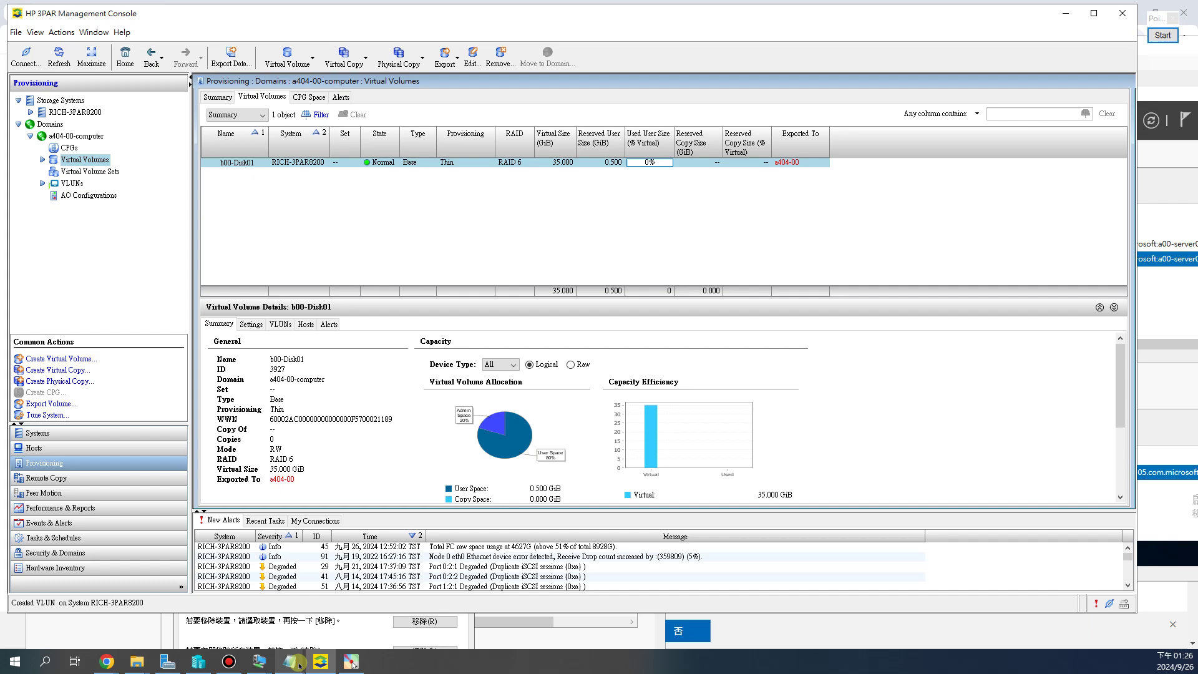
click(259, 662)
click(225, 629)
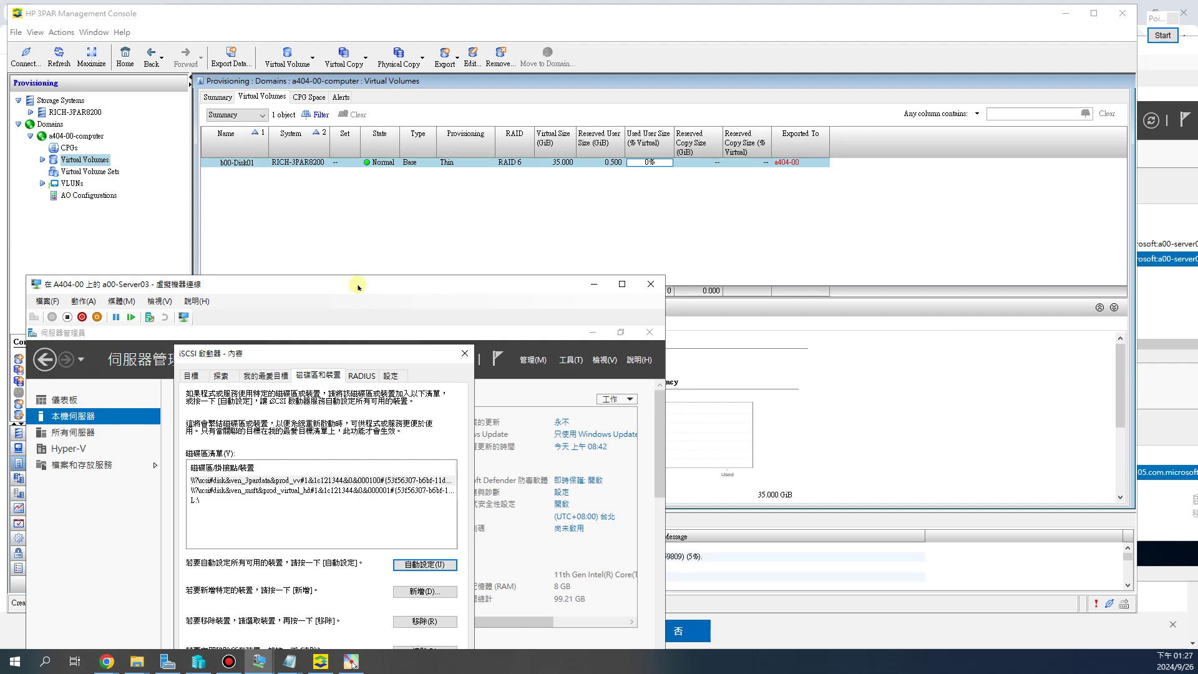
Confirm the iSCSI initiator properties and open Disk Management within Computer Management on a00-Server03.
drag(356, 284, 390, 184)
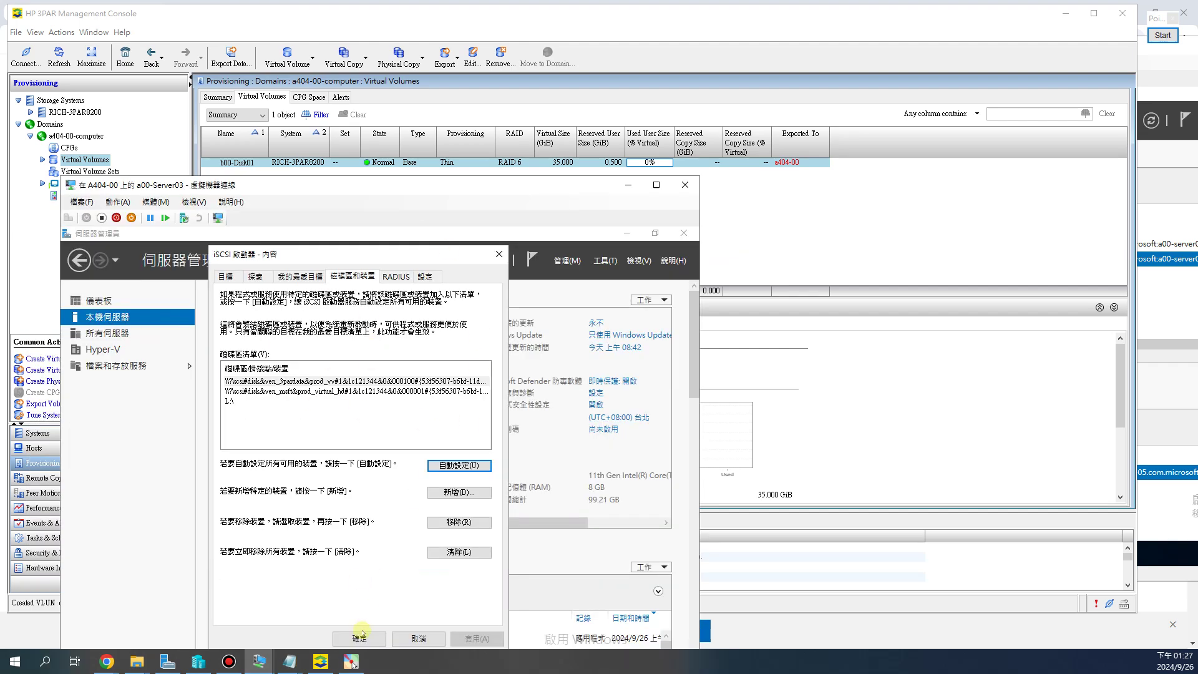
click(359, 637)
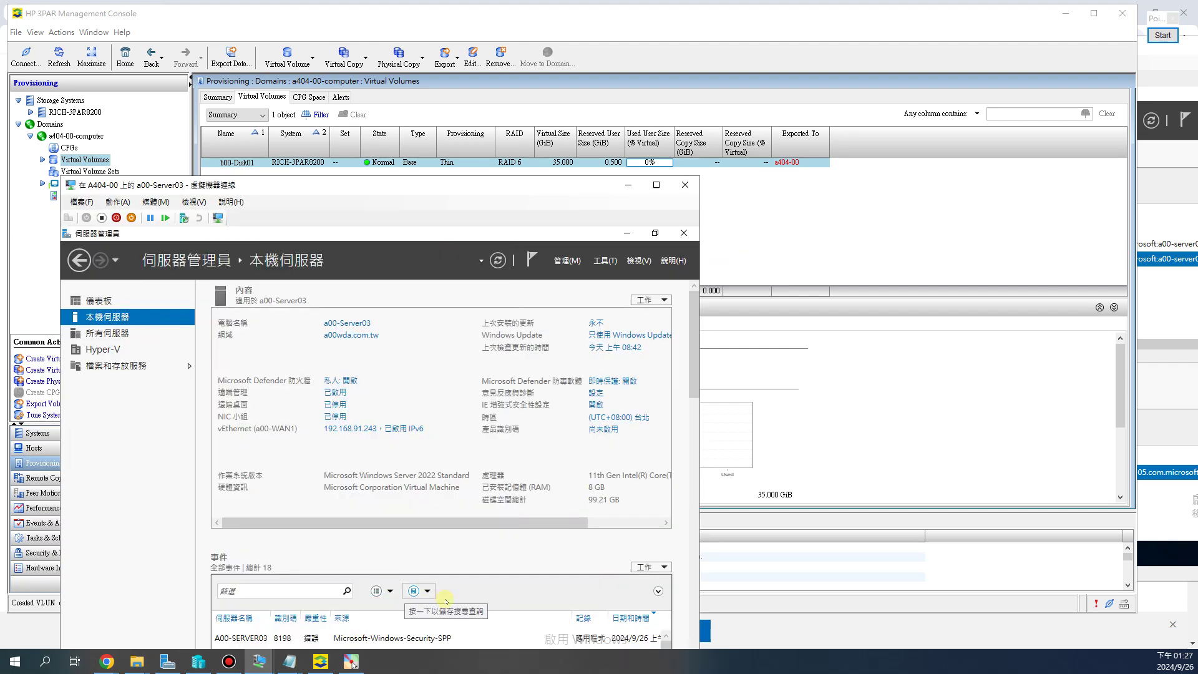
click(597, 263)
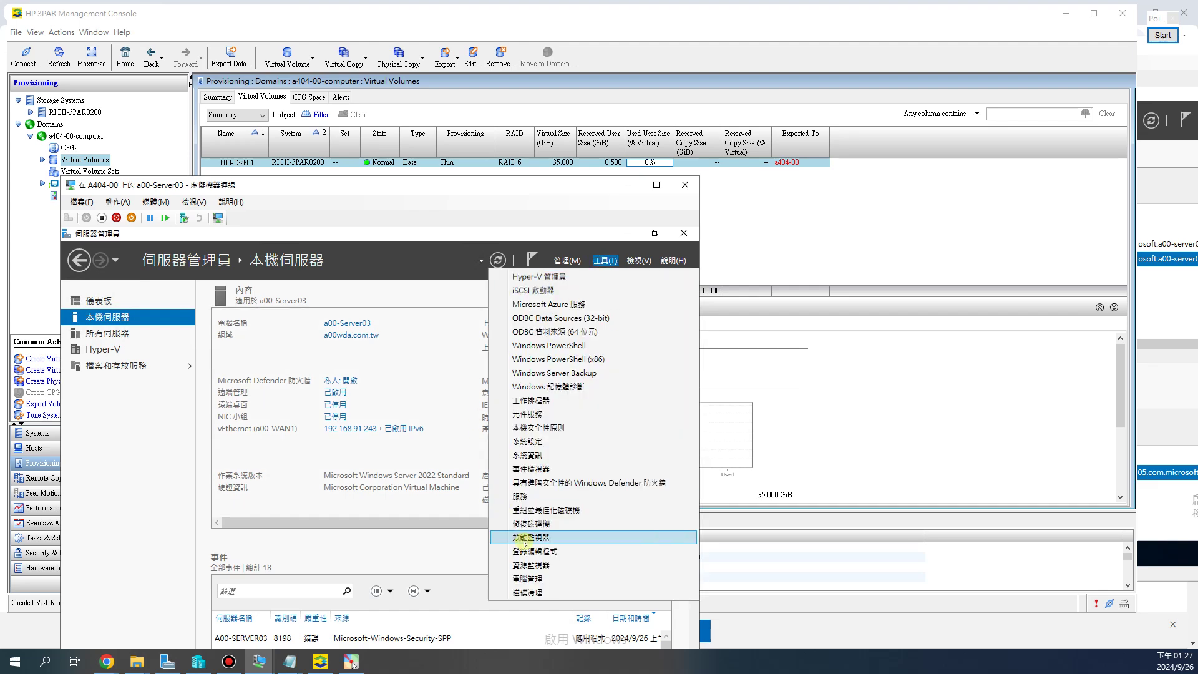
click(536, 578)
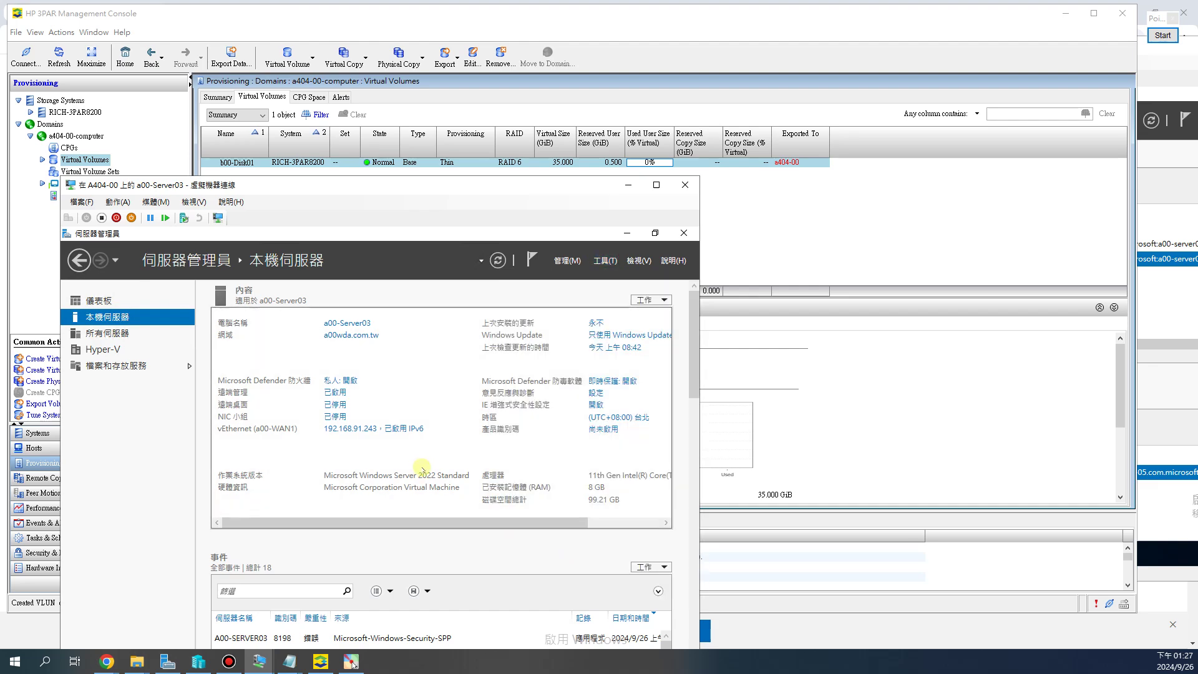
click(130, 406)
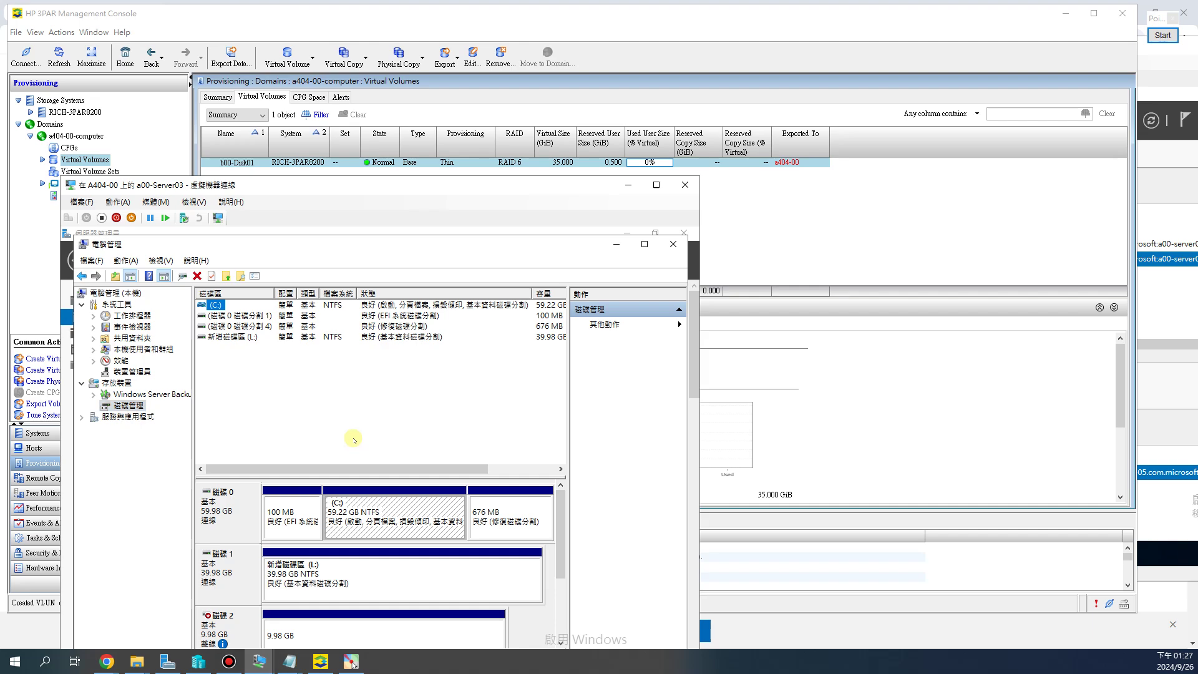
Enlarge the graphical disk area in Disk Management and select the 35.00 GB unallocated space on Disk 3.
drag(371, 186, 381, 97)
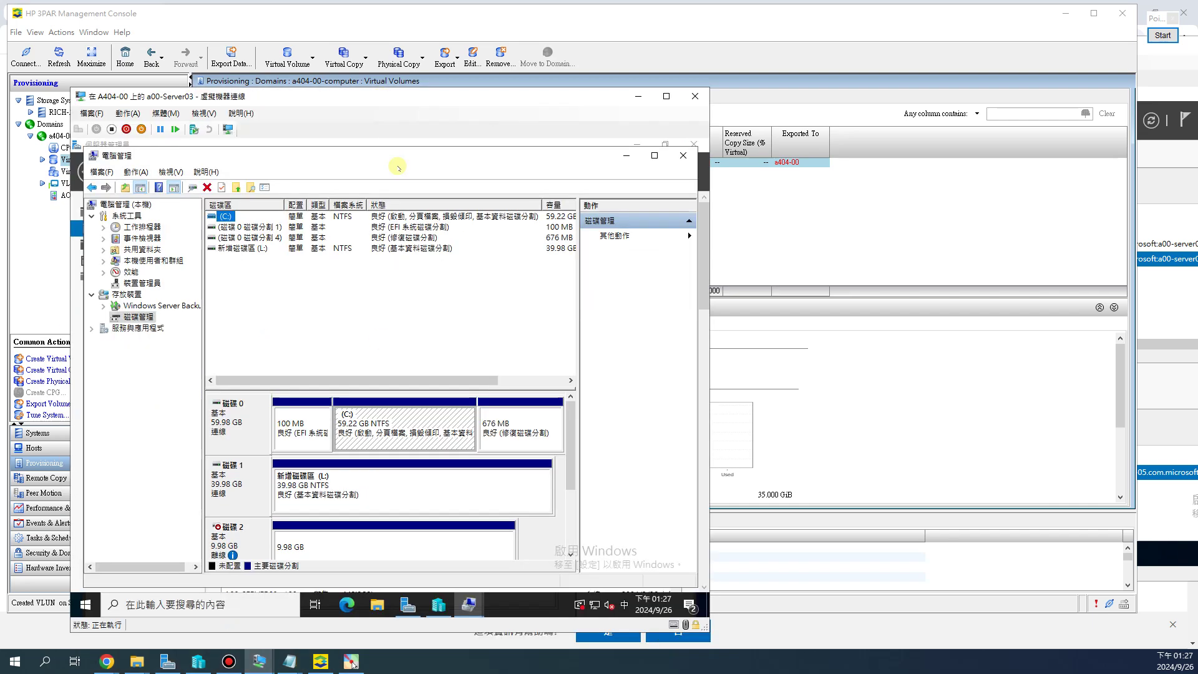
drag(387, 388, 383, 297)
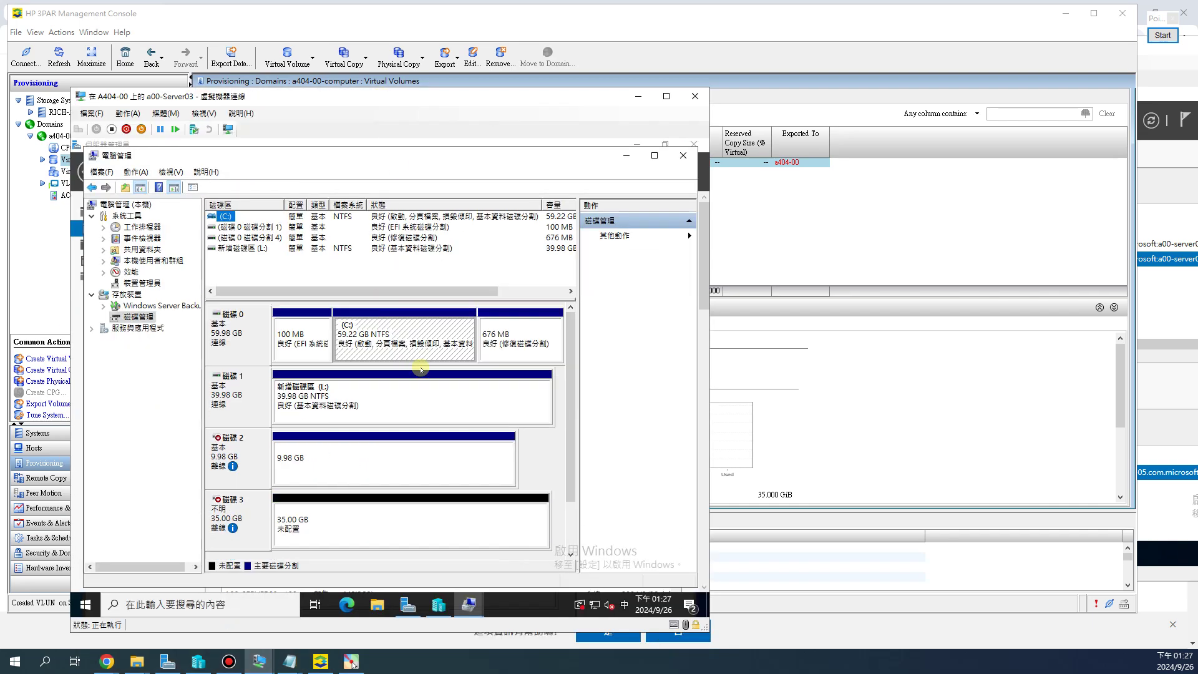
click(327, 519)
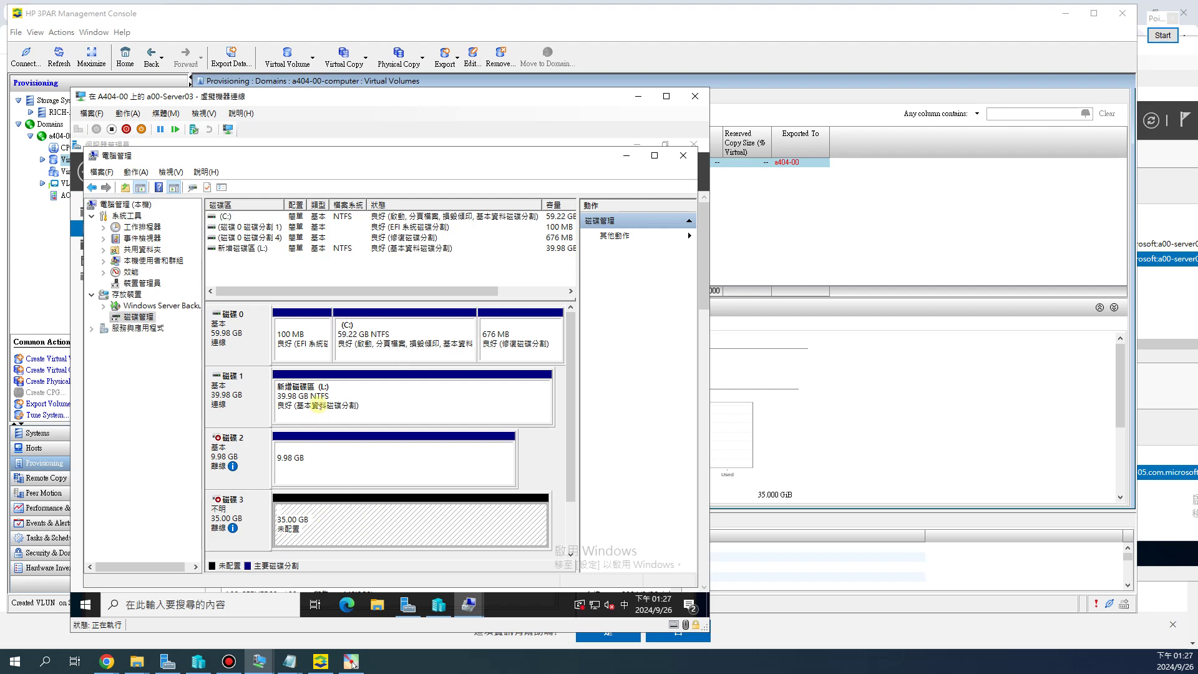
Inspect the L: volume on Disk 1 and the 35.00 GB Disk 3 against the virtual volume list in HP 3PAR Management Console.
click(318, 407)
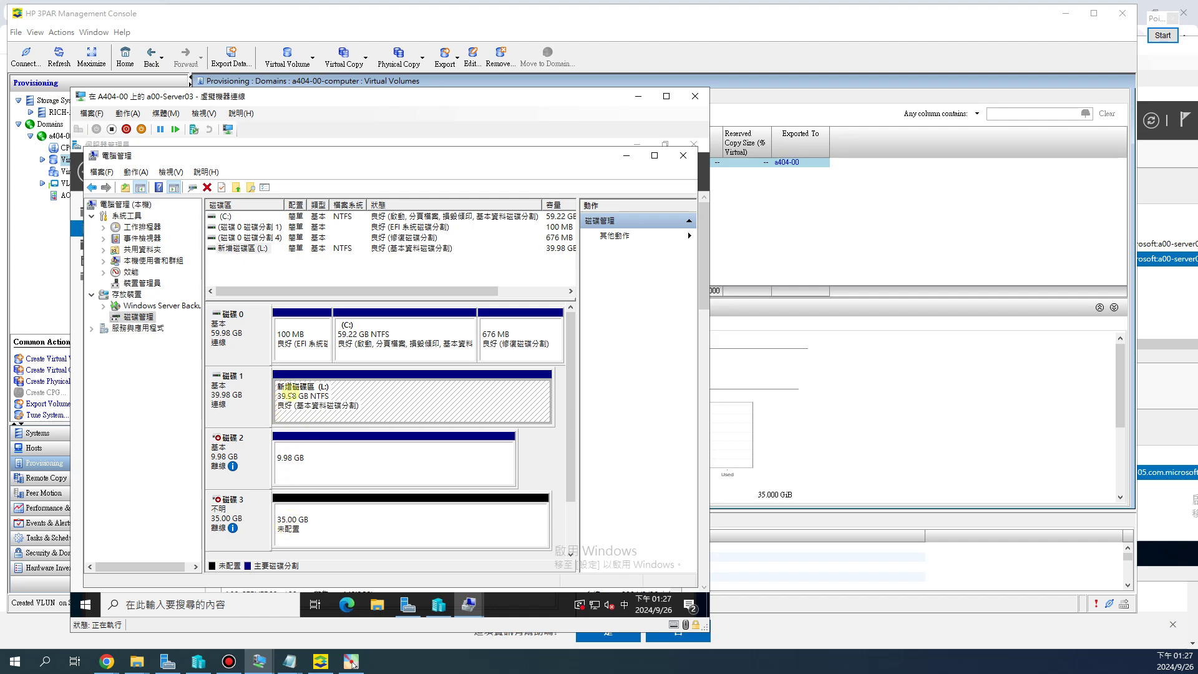
click(239, 522)
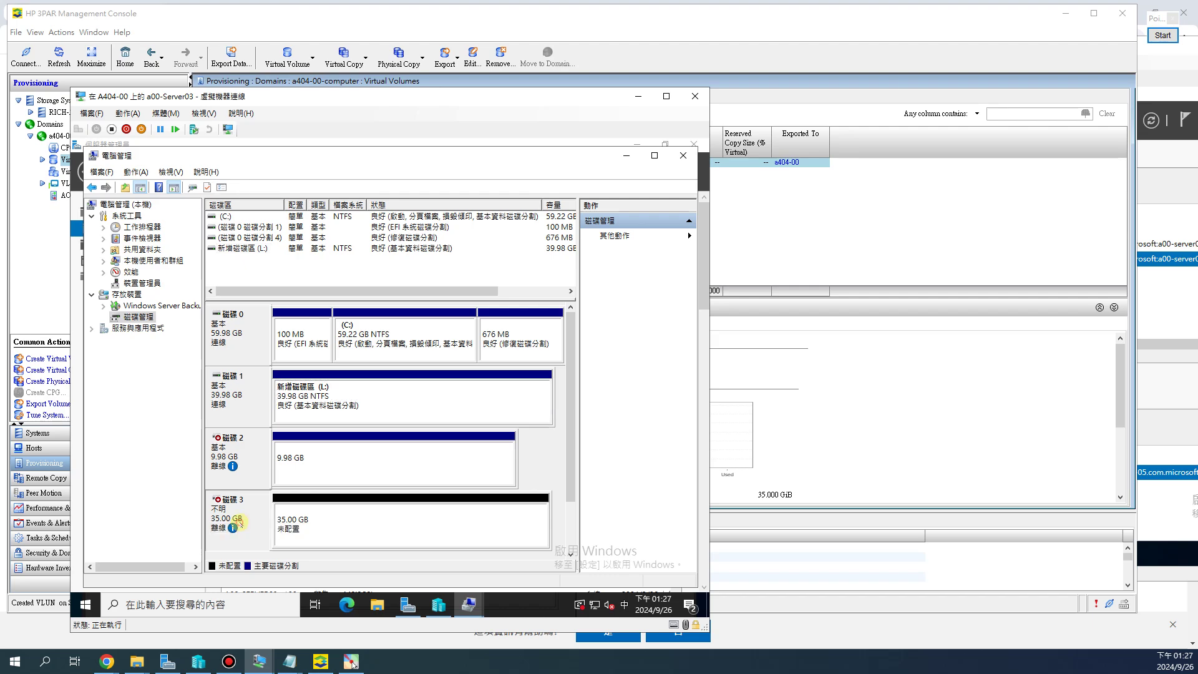
drag(327, 99, 402, 180)
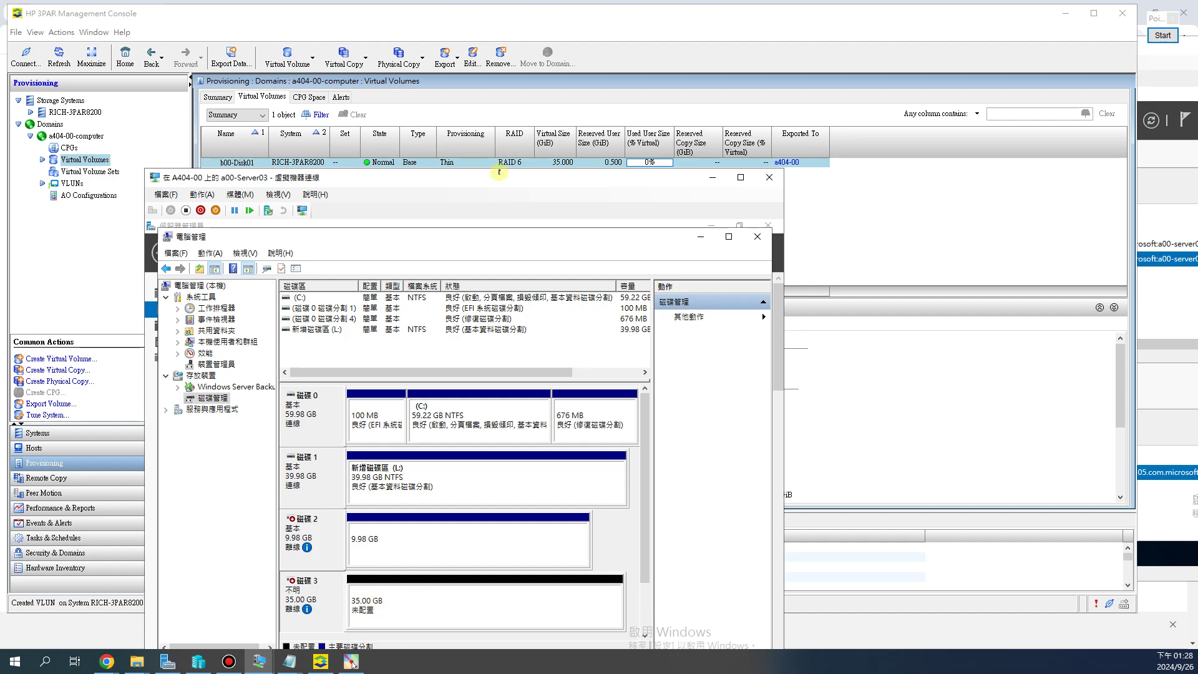
drag(493, 181, 367, 189)
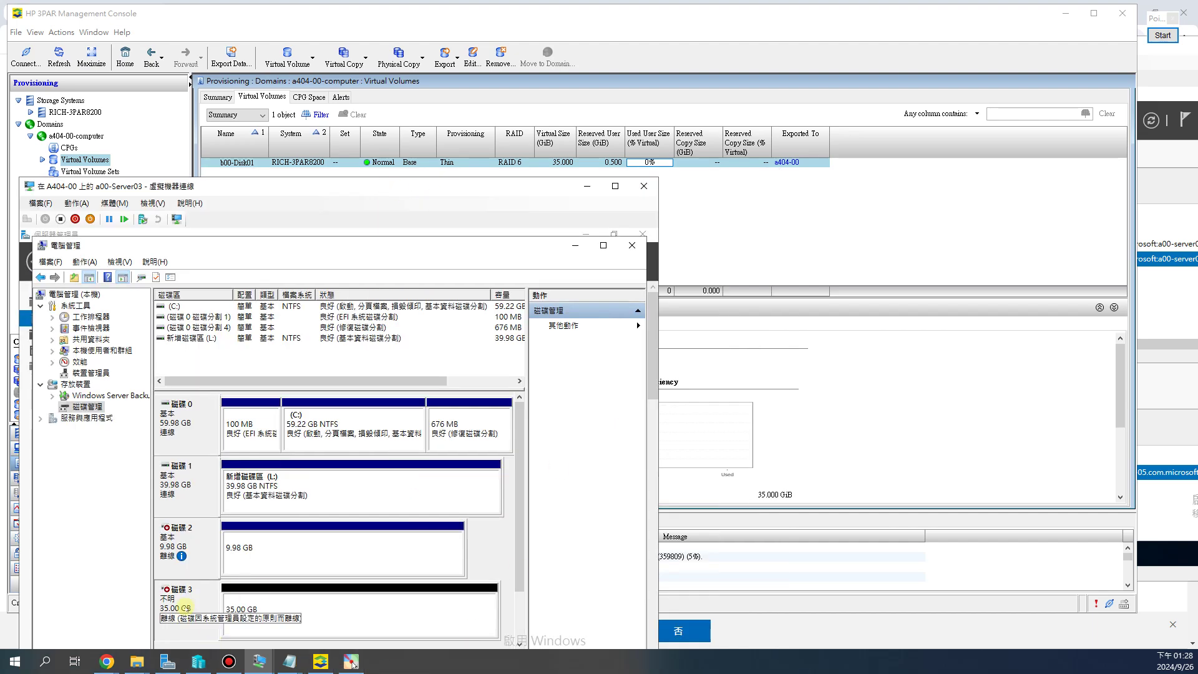
Switch to the a00-Server04 virtual machine connection and reposition its window beside the a00-Server03 window.
click(259, 662)
click(261, 623)
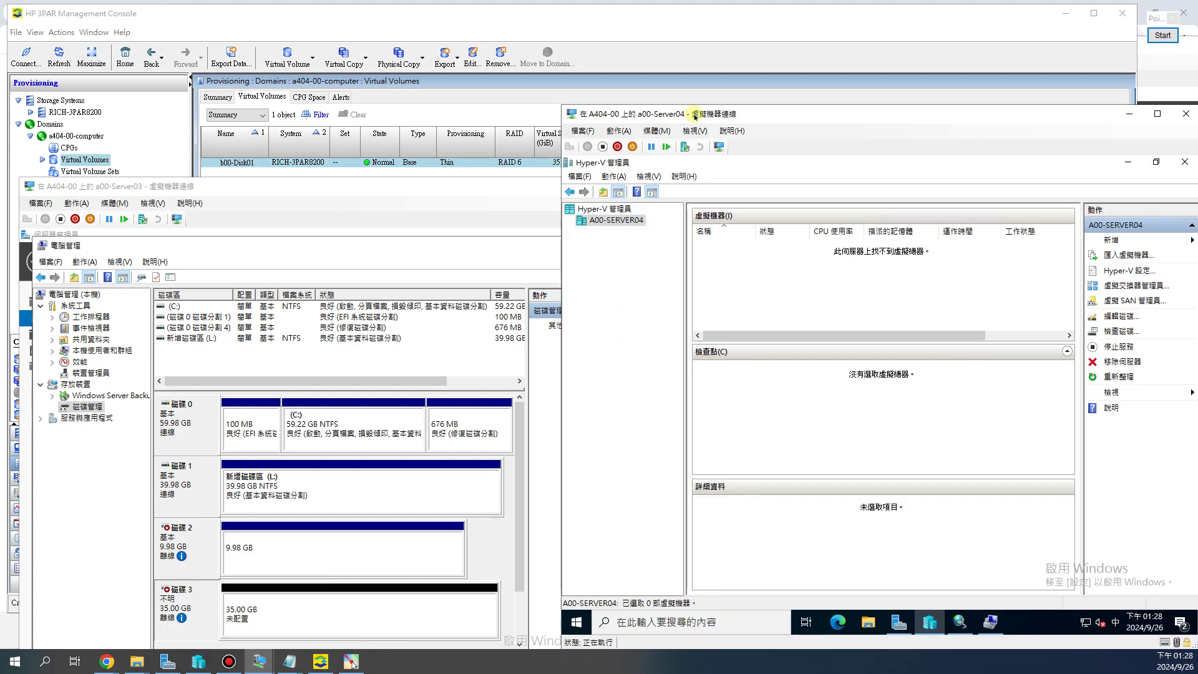
drag(694, 114, 580, 192)
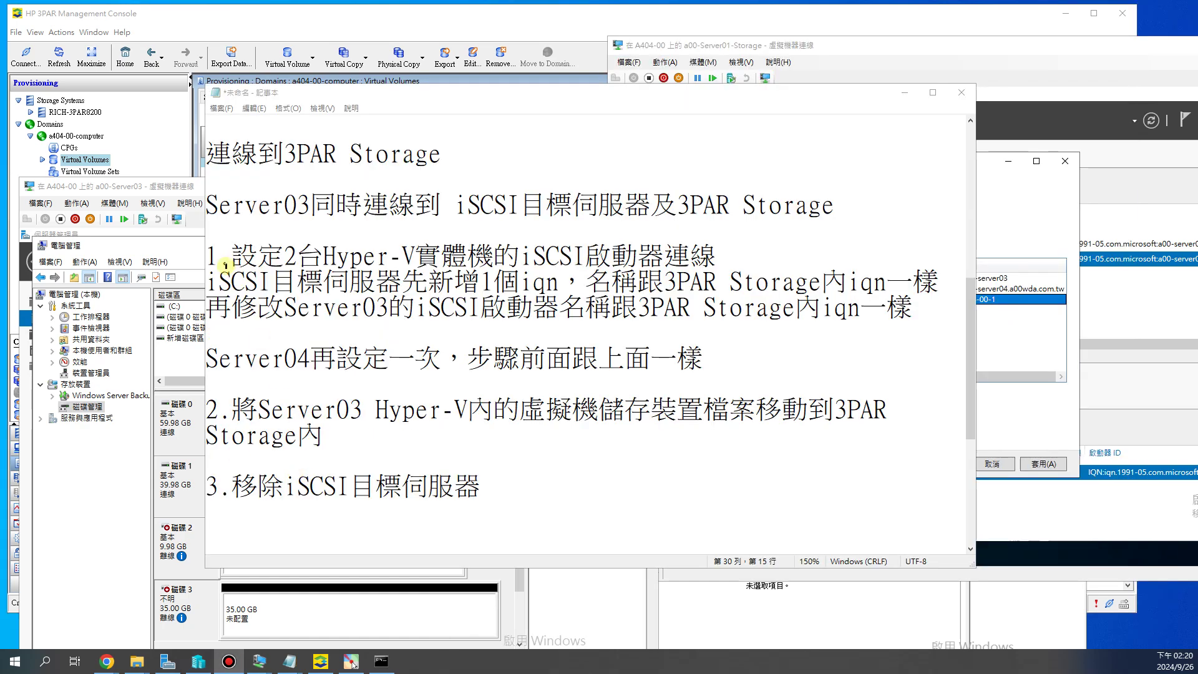
Review the initiator setup notes and the Server04 item in Notepad, then place the a00-Server04 window over the a00-Server03 window.
drag(229, 267, 650, 308)
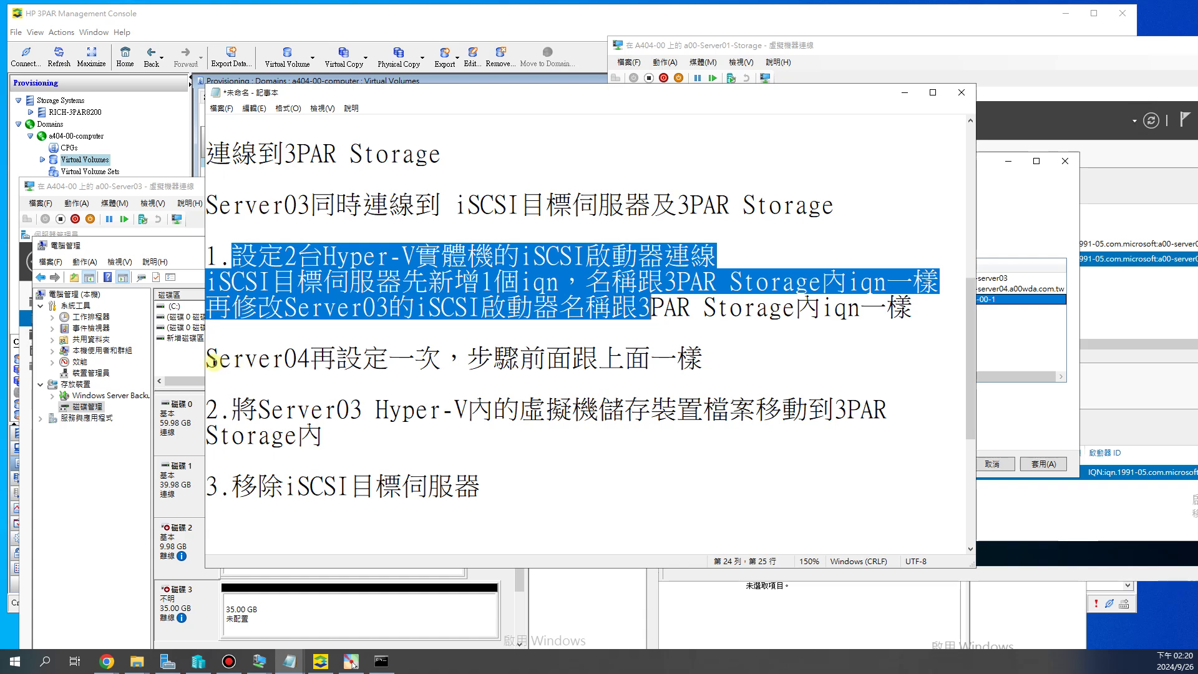
drag(207, 359, 311, 359)
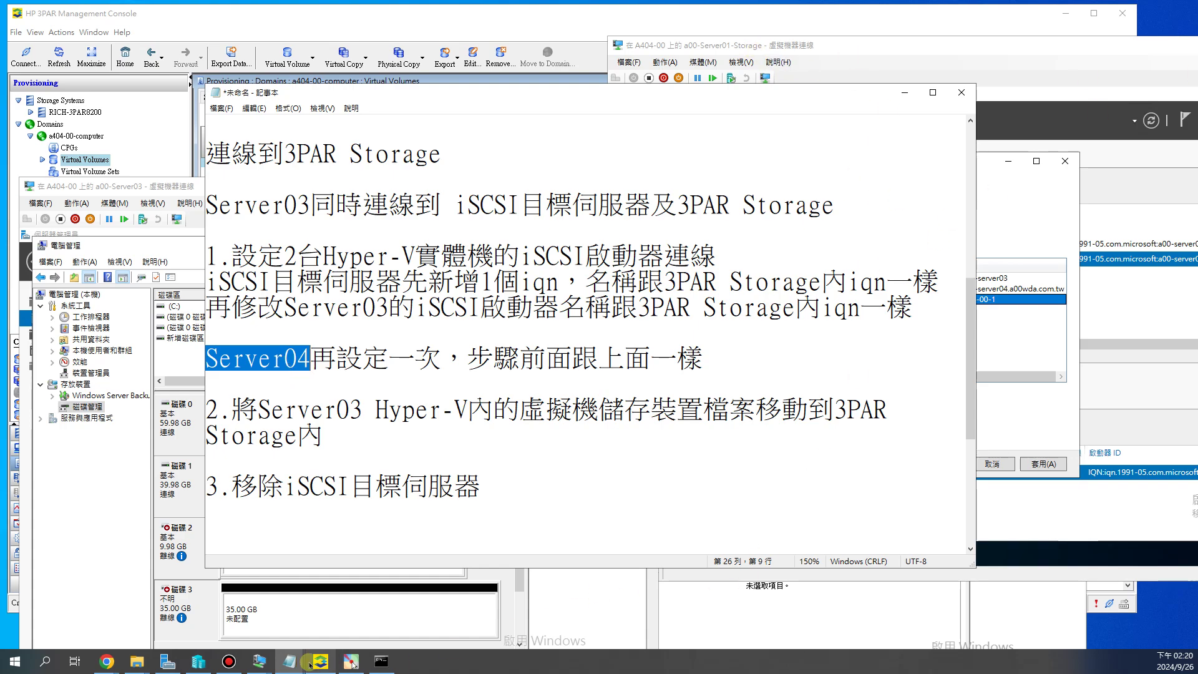
click(259, 662)
click(304, 621)
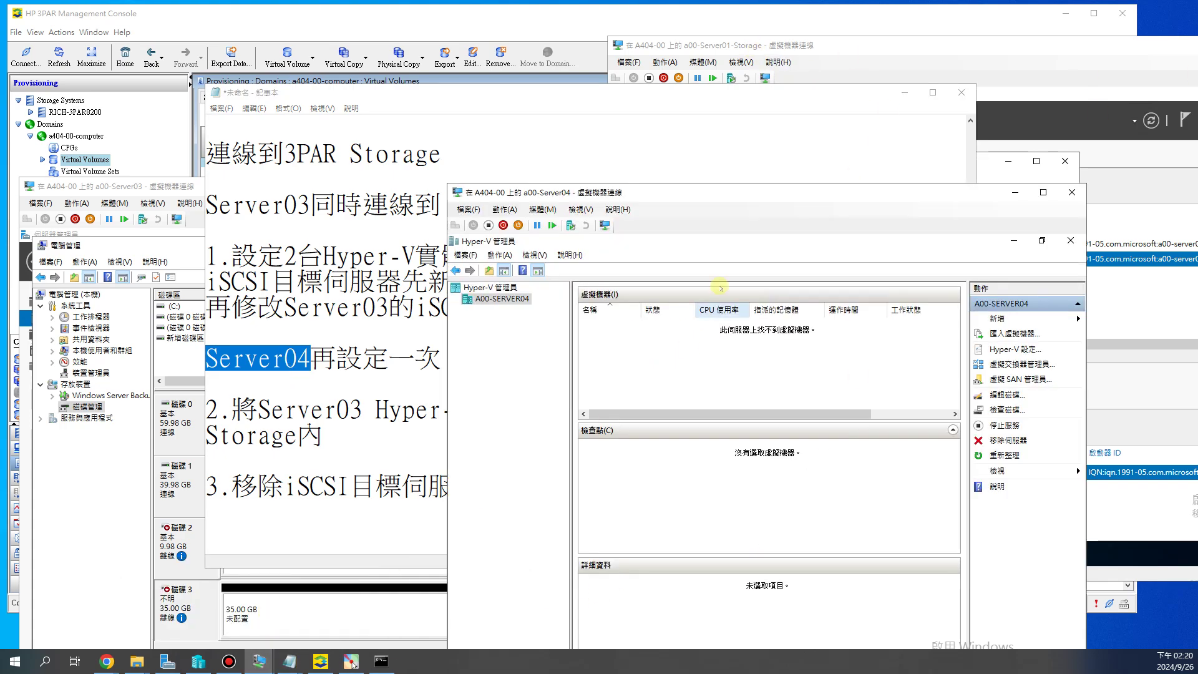
drag(682, 194, 252, 191)
click(528, 103)
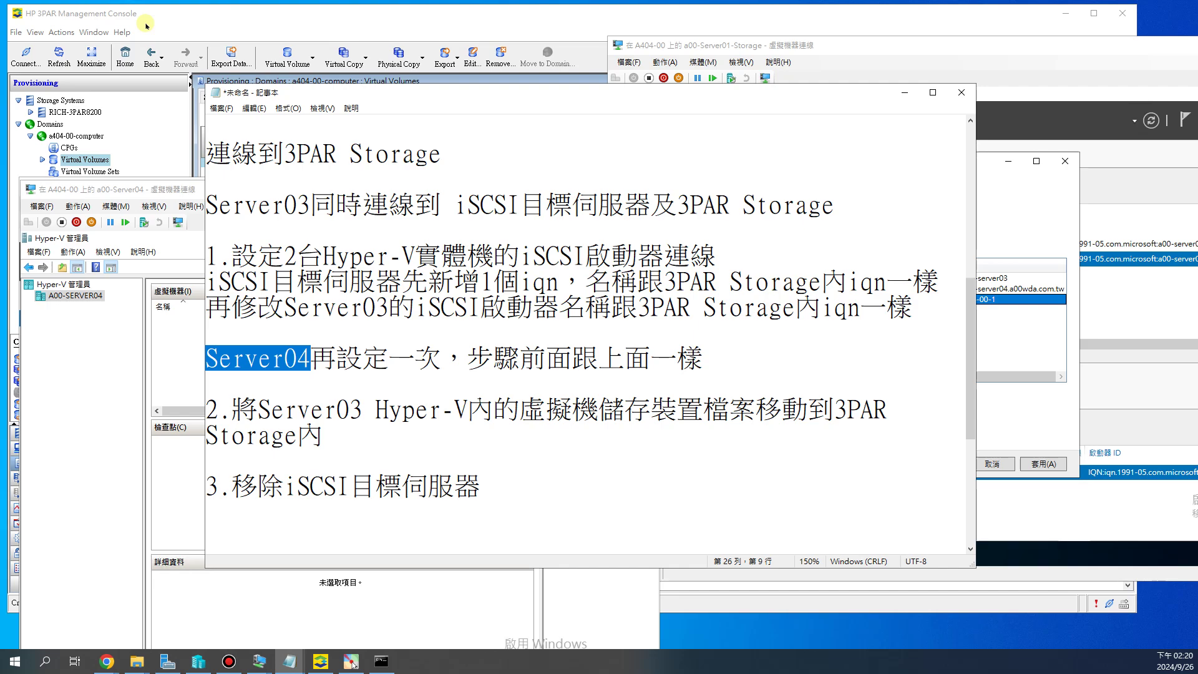
In the target01 initiator properties on a00-Server01-Storage, start adding an initiator identified by a manually entered IQN value.
click(181, 368)
click(901, 105)
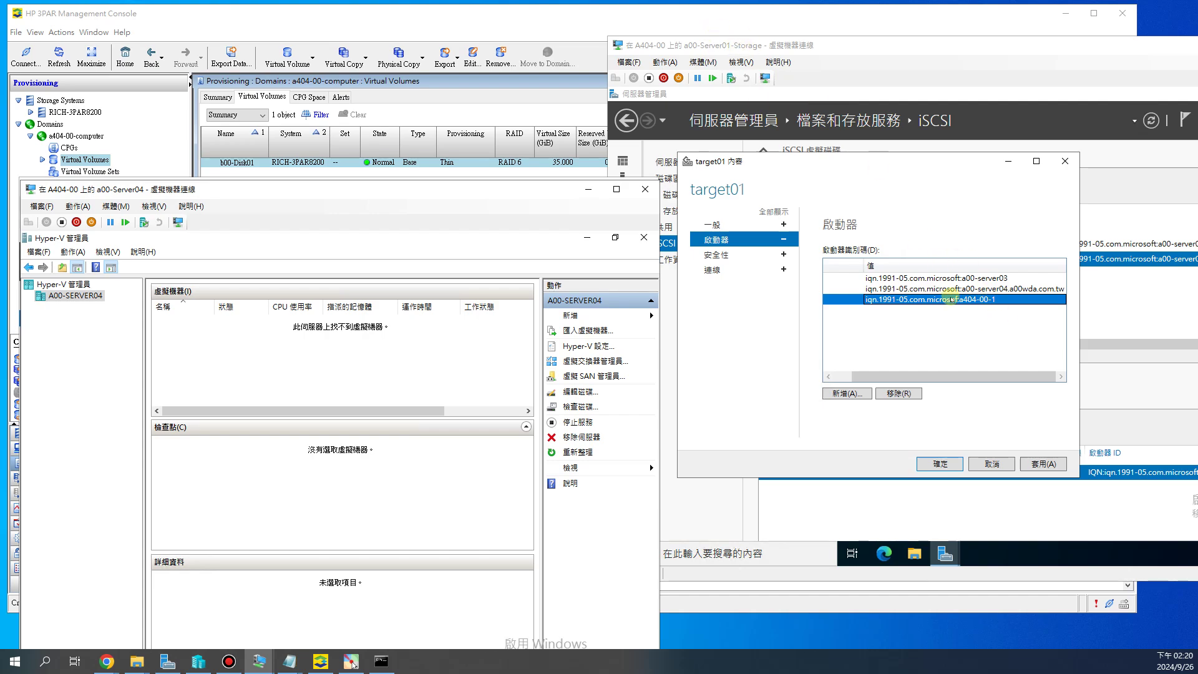
click(851, 398)
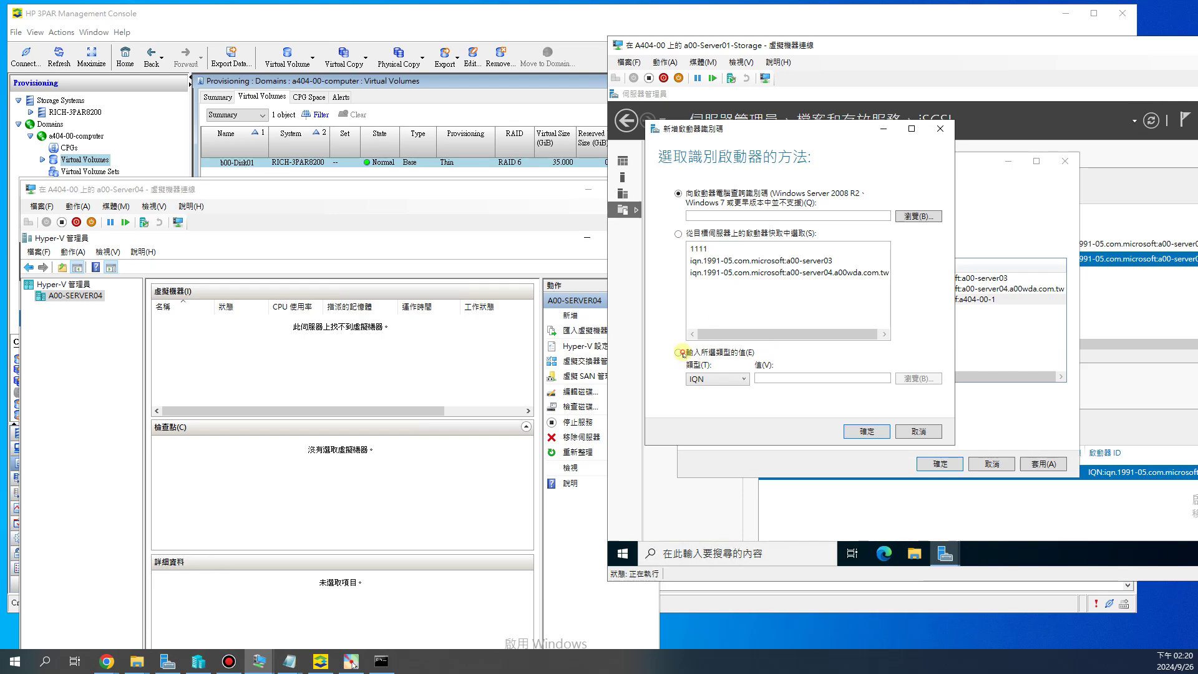
click(787, 379)
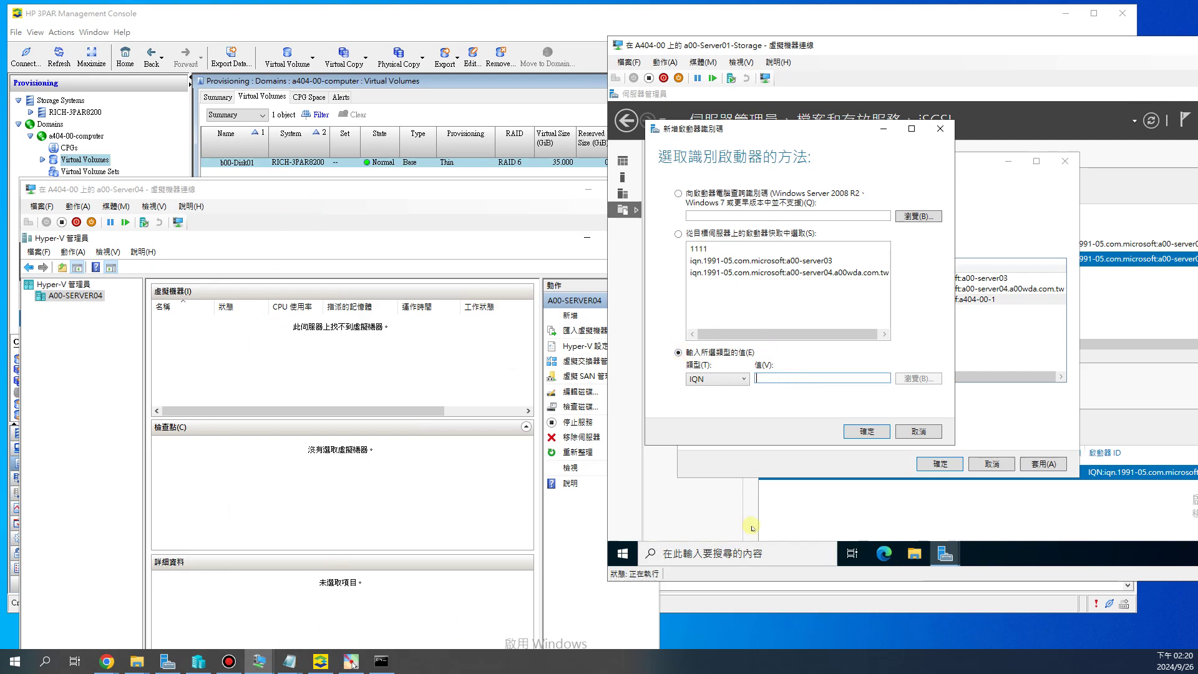
Copy the prefix iqn.1991-05.com.microsoft from a00-Server04's iSCSI initiator name into the new target01 initiator's IQN value.
click(502, 267)
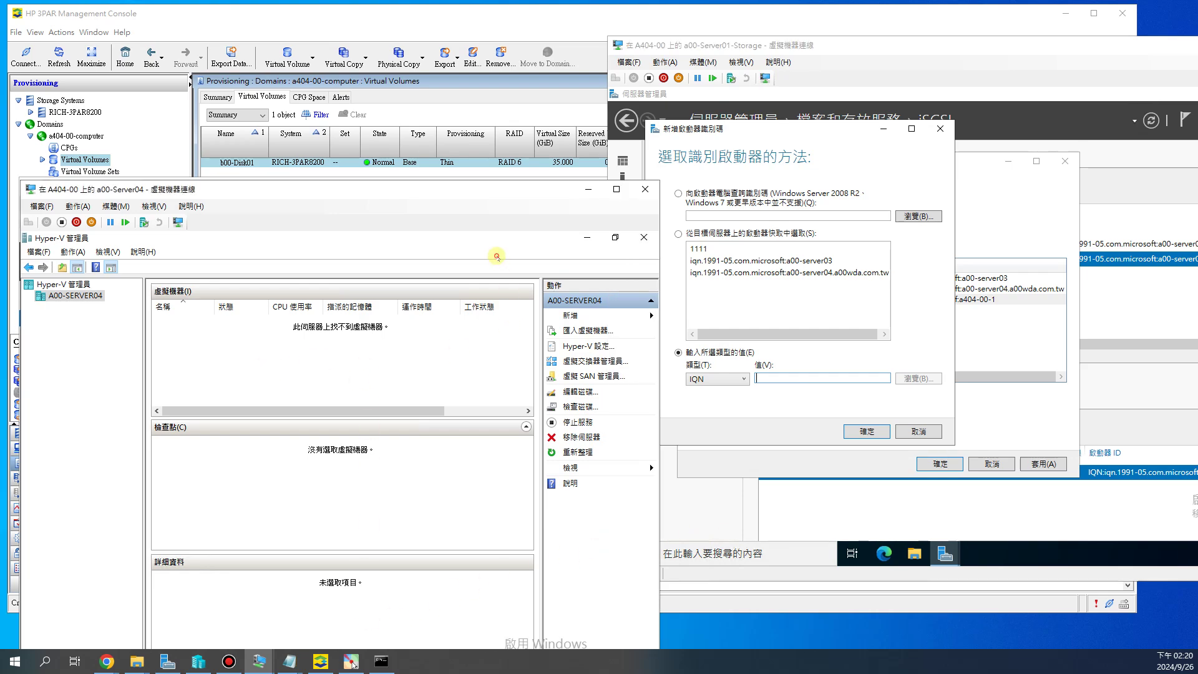
click(587, 237)
click(559, 265)
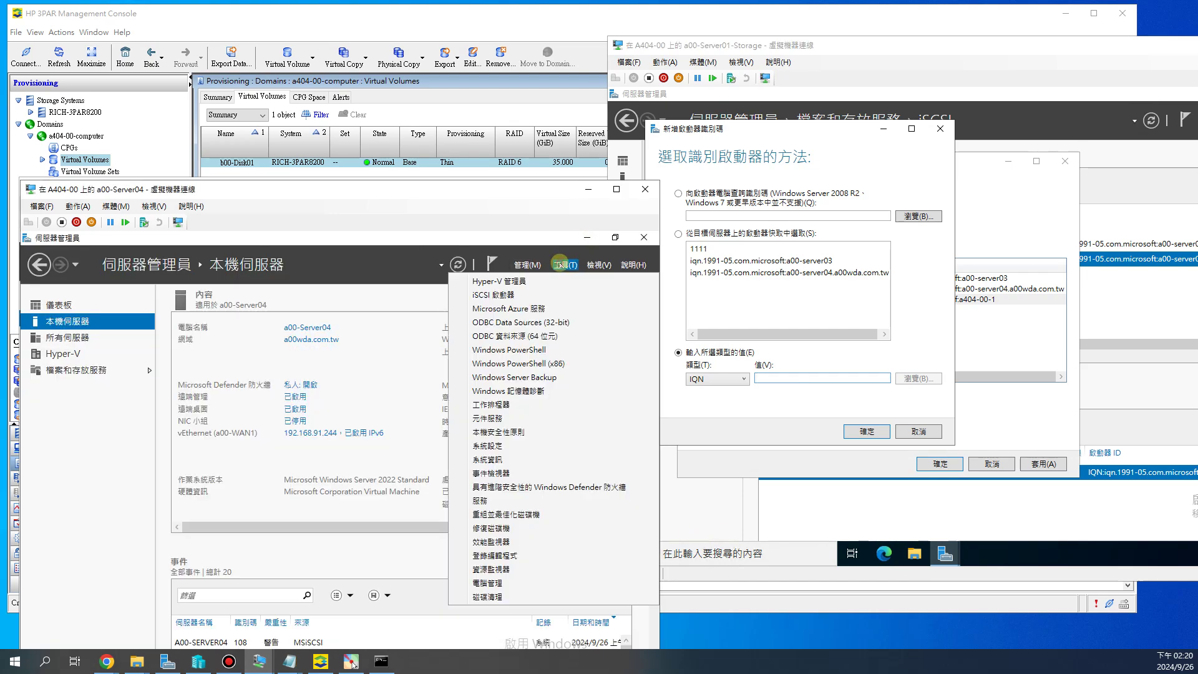
click(491, 294)
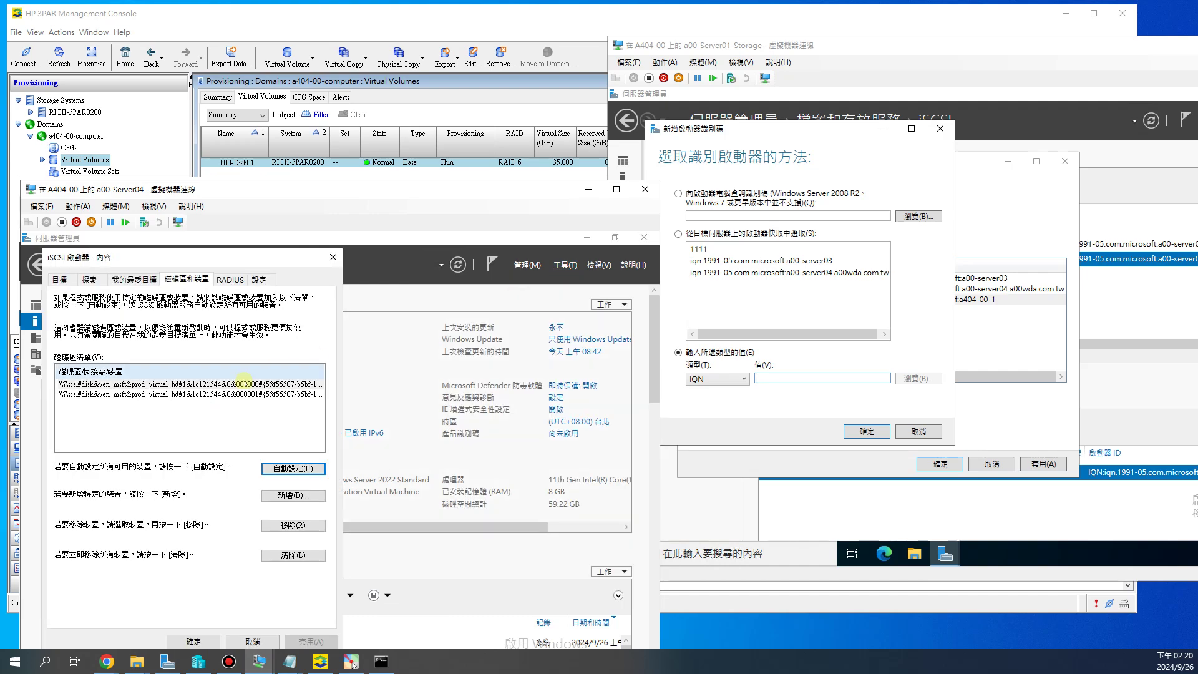
click(259, 280)
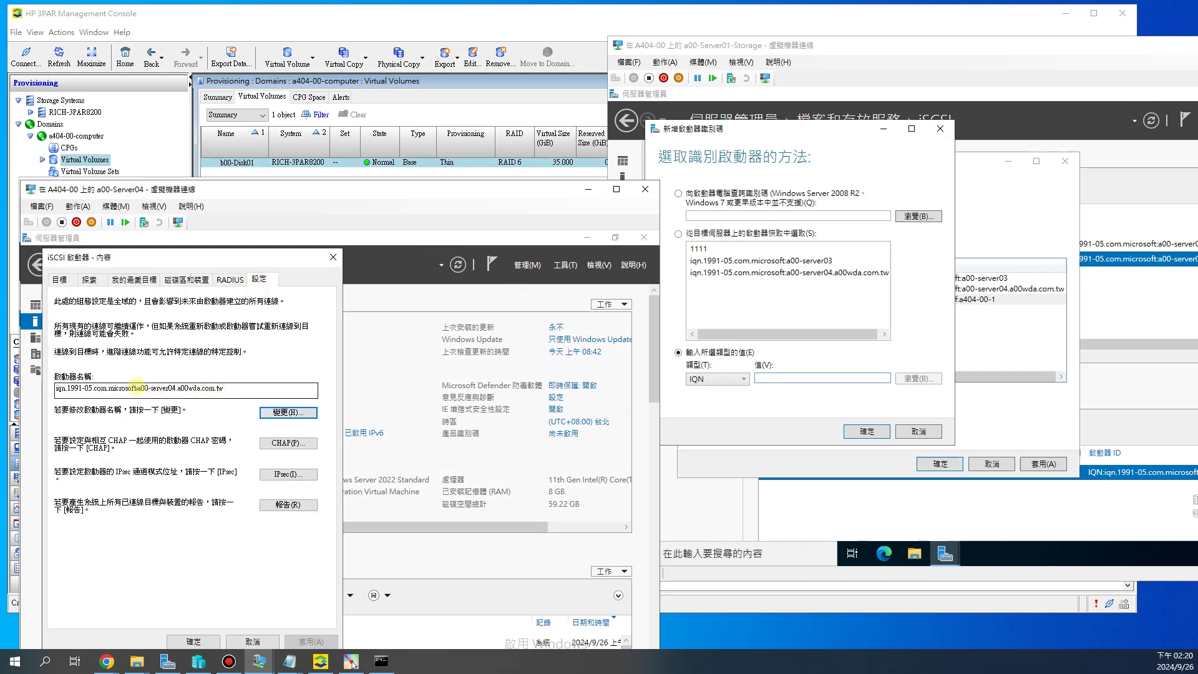
drag(136, 388, 56, 388)
key(ctrl+c)
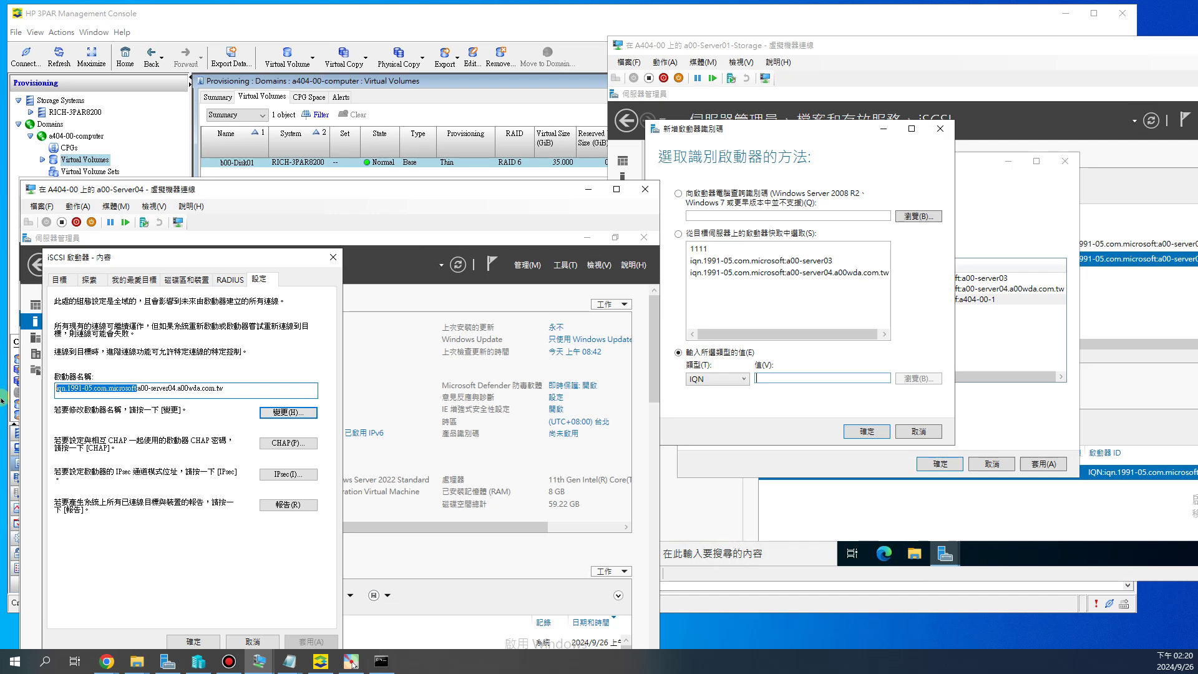
click(759, 378)
key(ctrl+v)
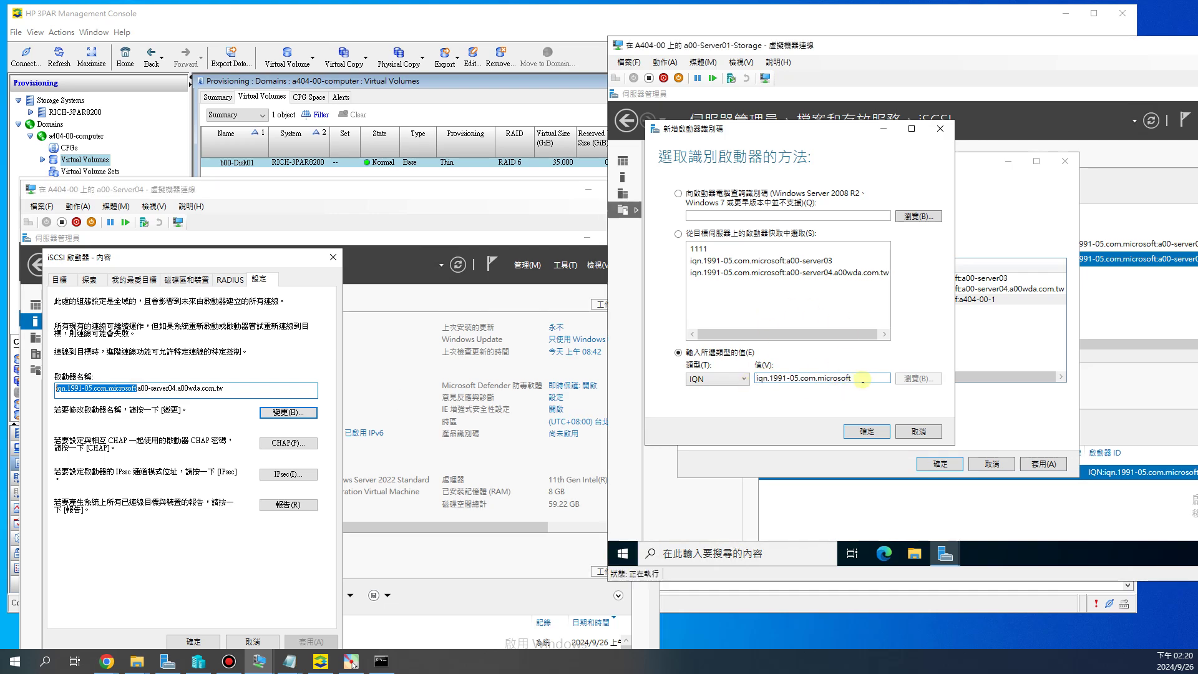
Look up the iSCSI path names of host a404-00 in HP 3PAR Management Console, then return to the add-initiator dialog on a00-Server01-Storage.
drag(418, 188, 424, 306)
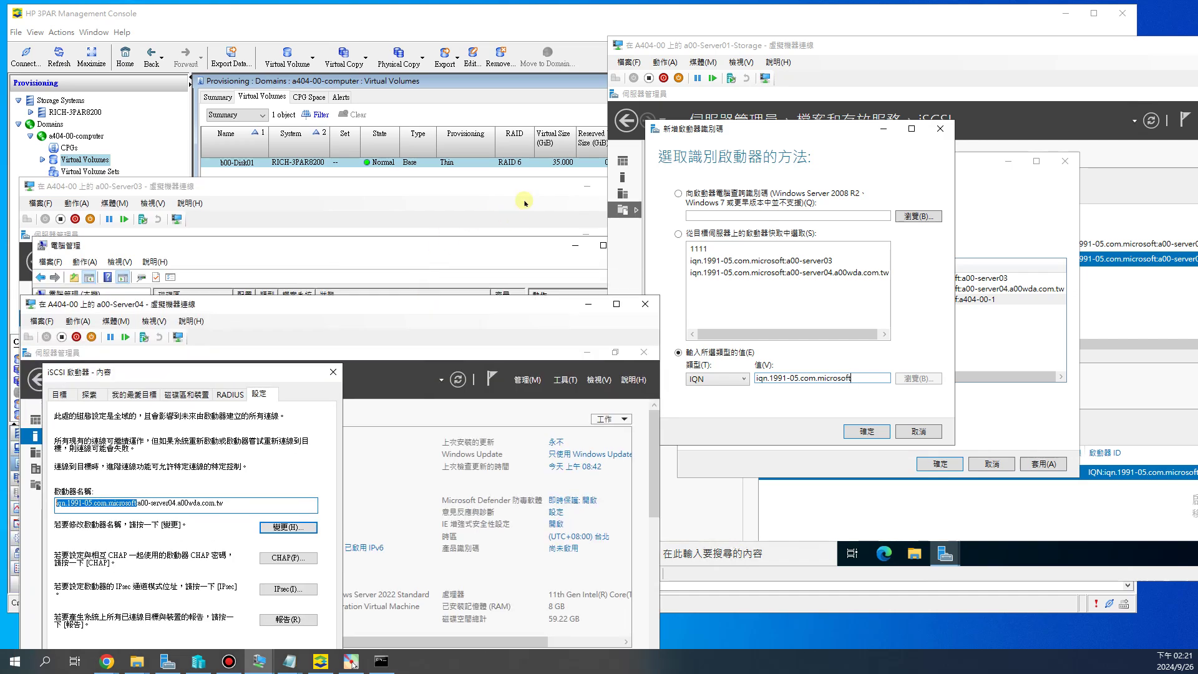
click(554, 189)
click(587, 186)
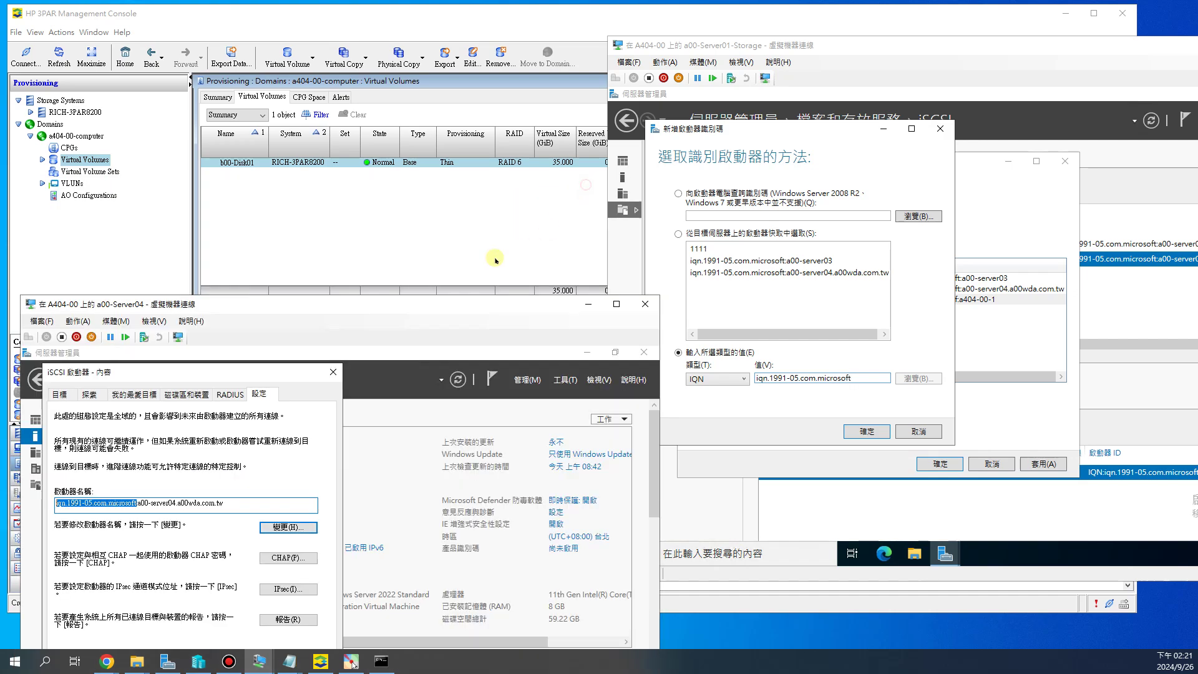
click(107, 237)
click(48, 448)
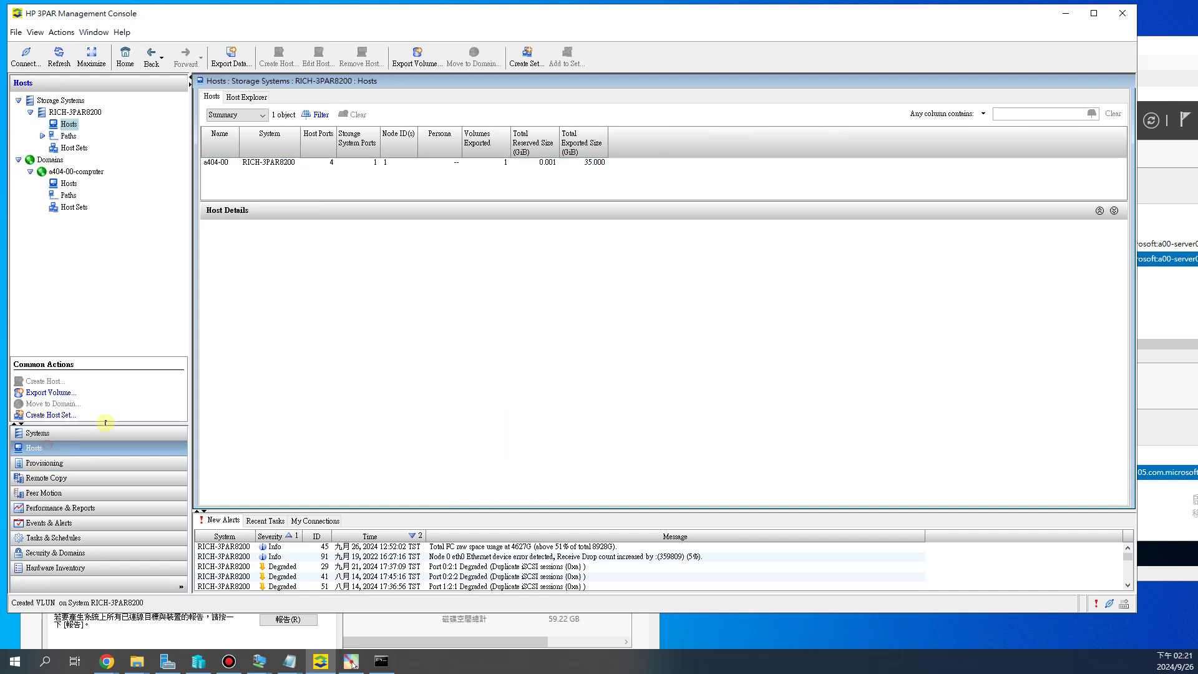
click(301, 639)
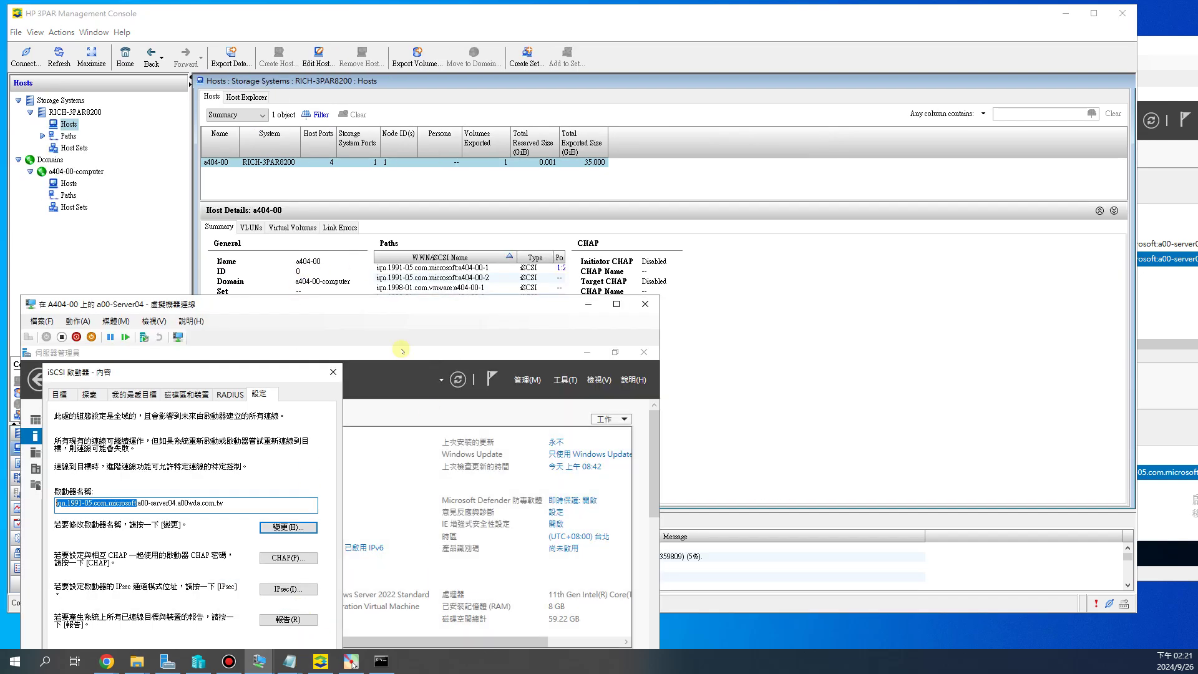
drag(334, 303, 329, 298)
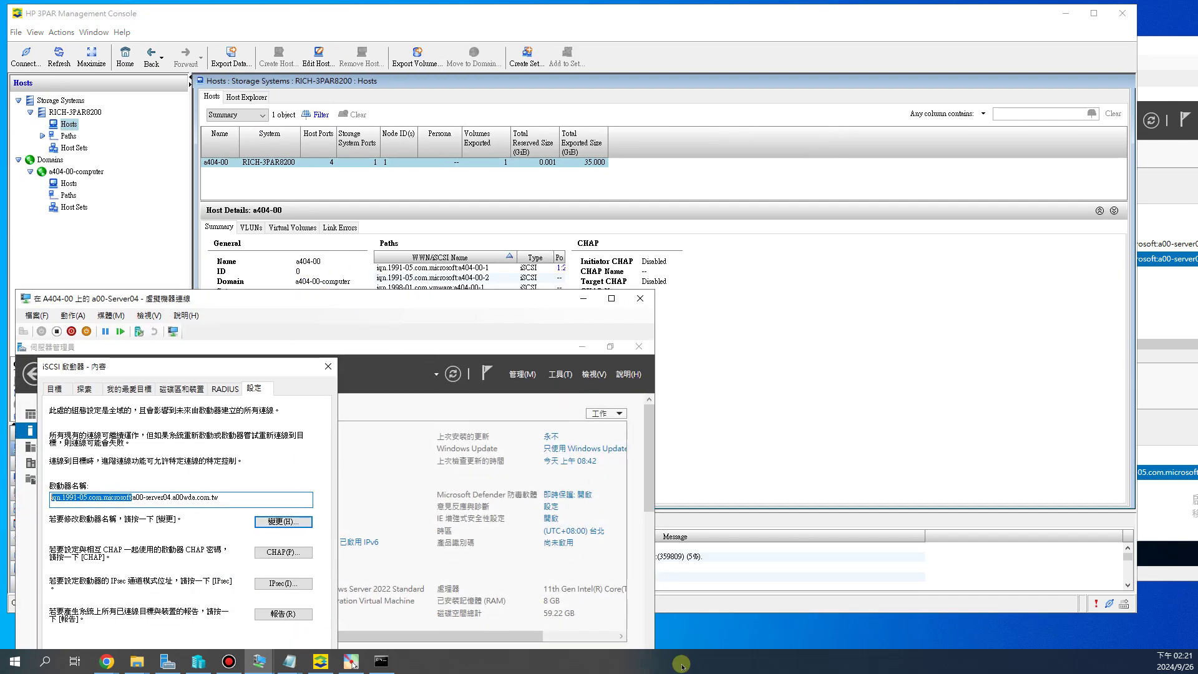
mouse_move(263, 662)
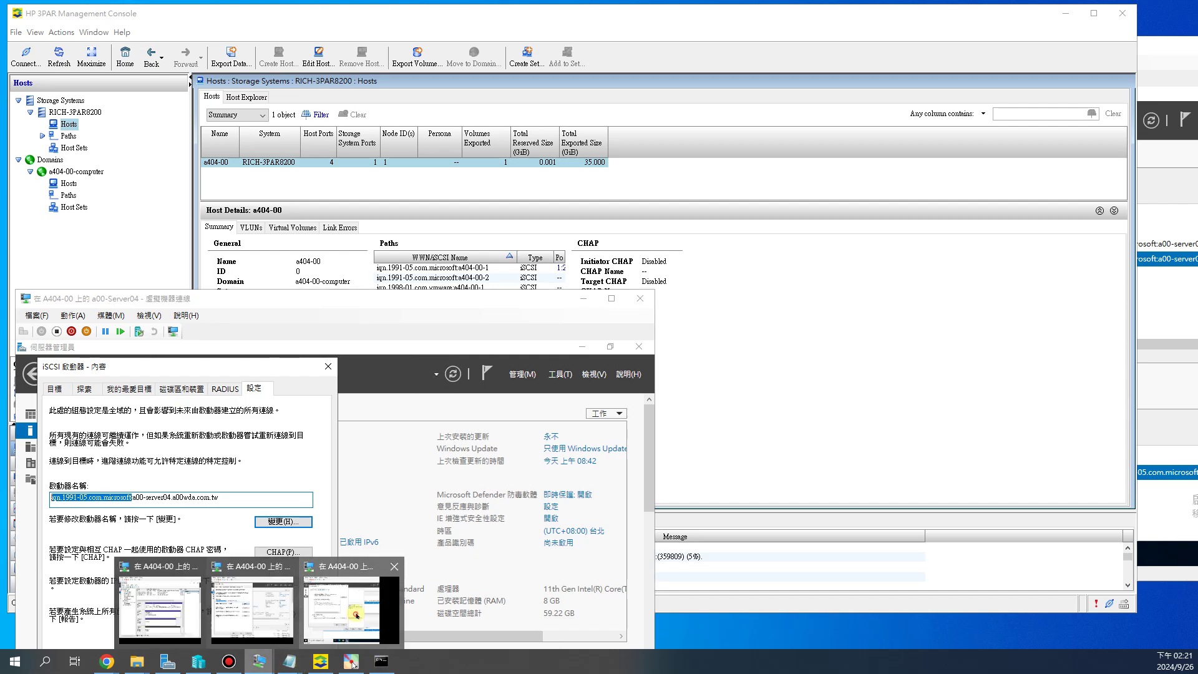
click(356, 617)
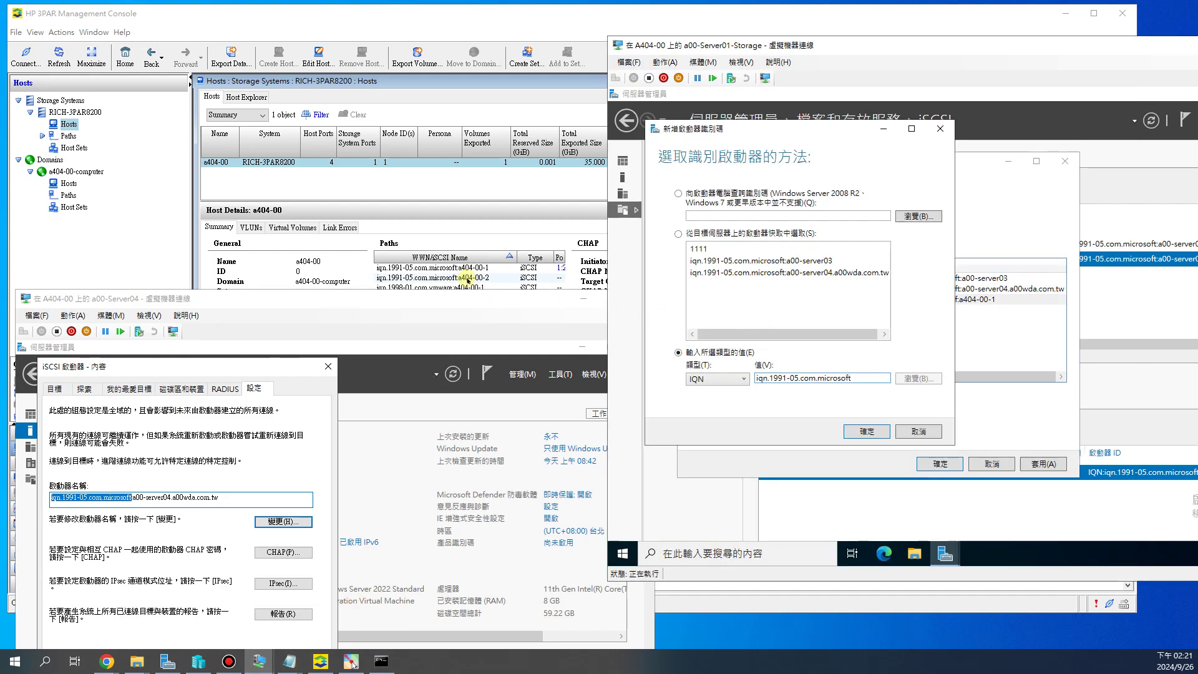